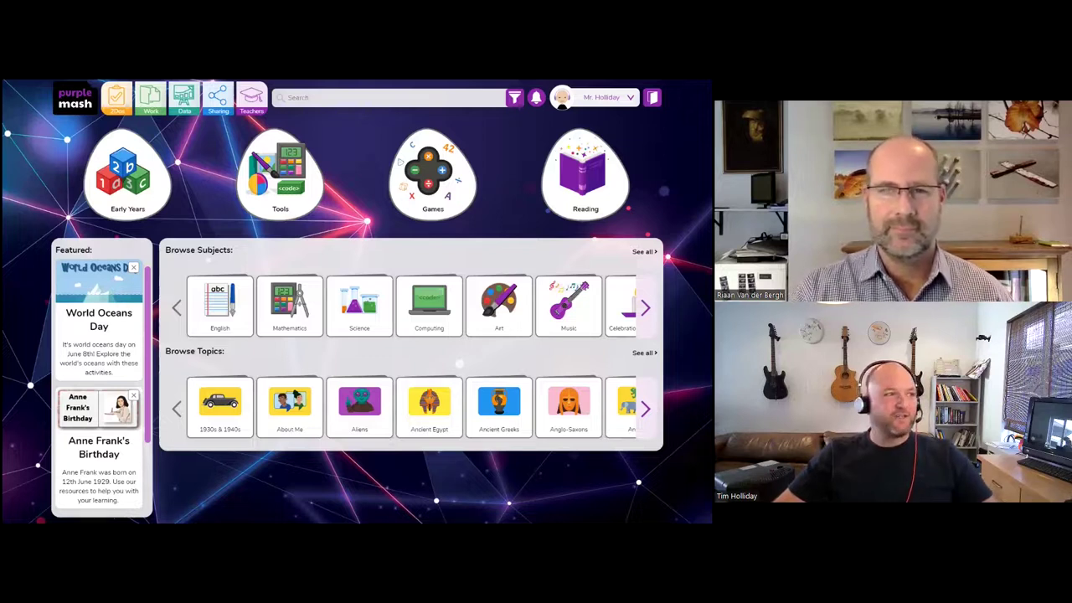
Step: Open My Work to list saved files such as Die nyl and ice cream truck
left_click(150, 107)
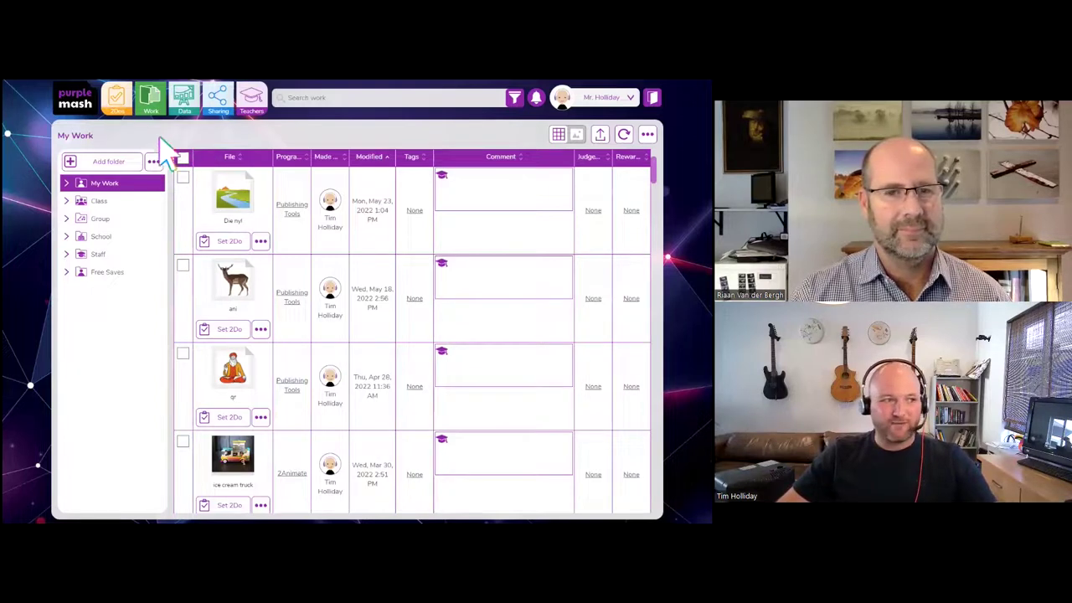
Step: Show the class 2Dos, including Watch this video, Multiplication and Seed Dispersion
left_click(124, 117)
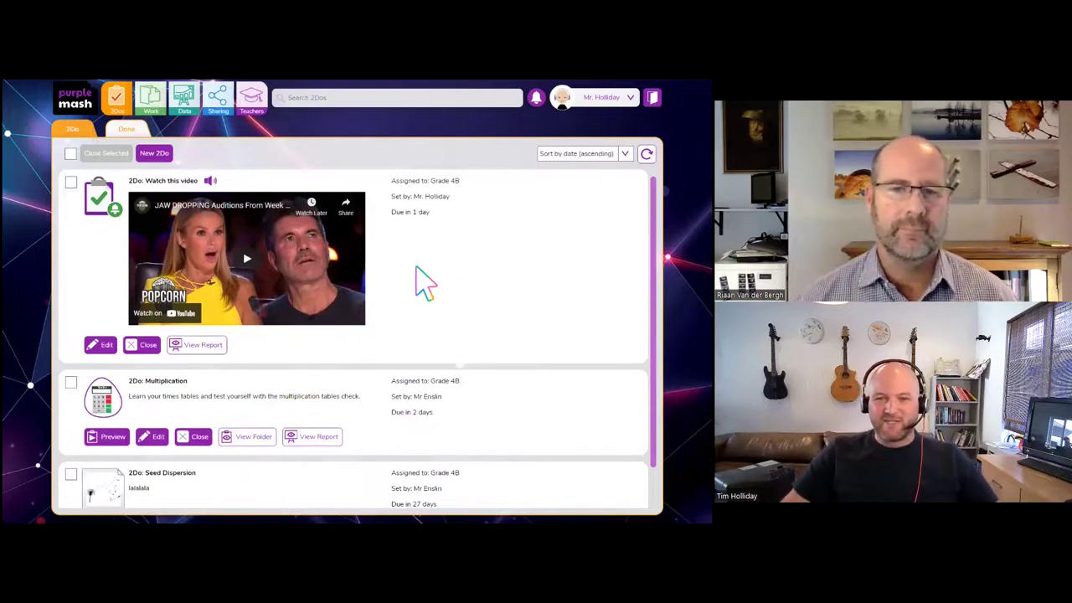
Step: Go back from the 2Dos list to the Purple Mash home page
scroll(403, 285, "down", 1)
scroll(403, 287, "up", 1)
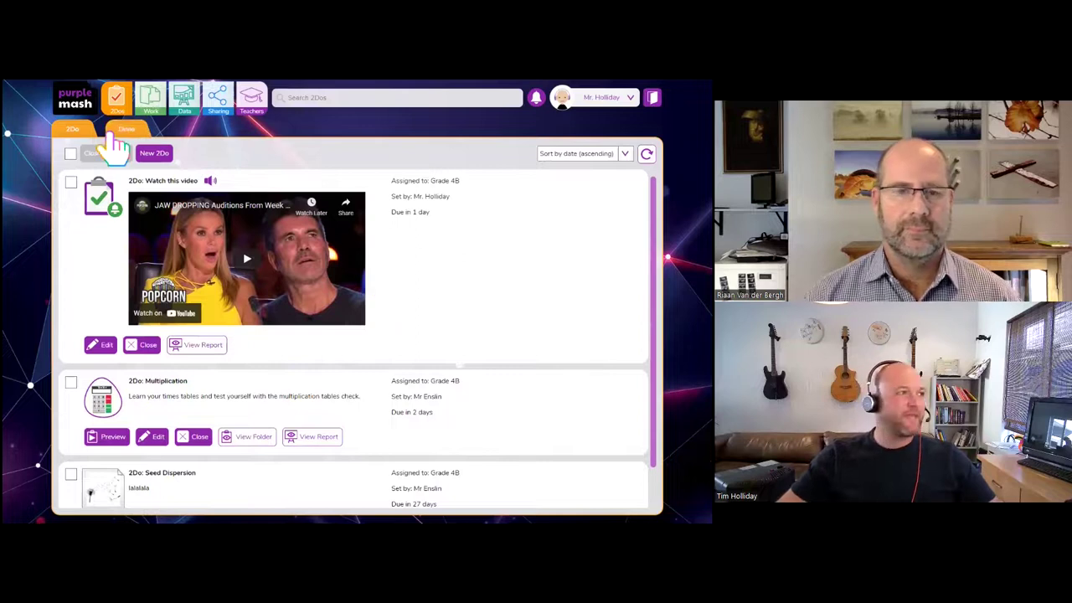
key("alt+Left")
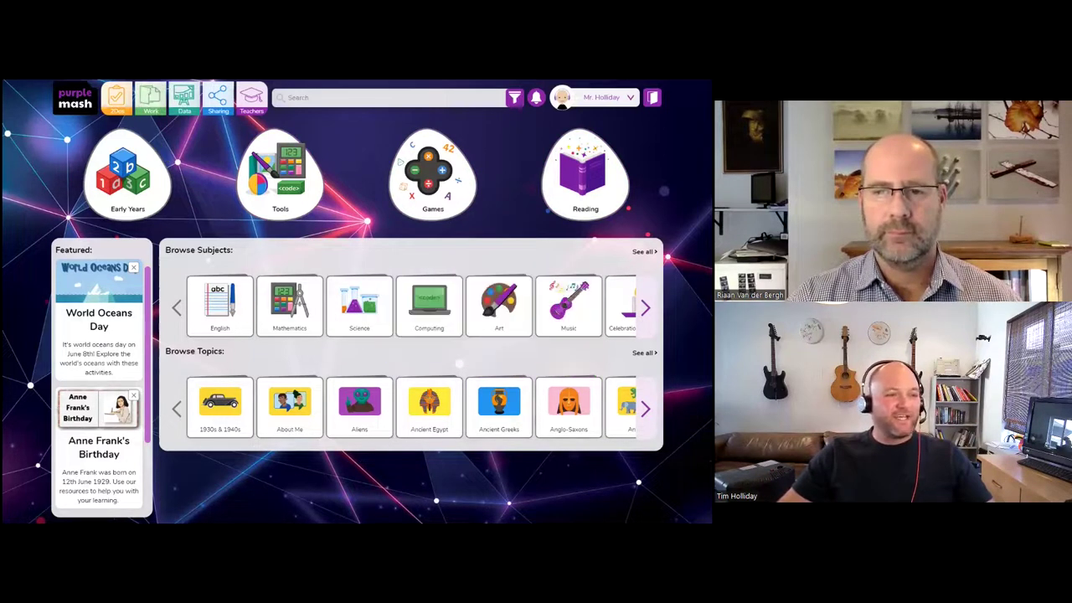
Step: Show the full topic grid, from 1930s & 1940s to The Iron Age
scroll(459, 363, "down", 2)
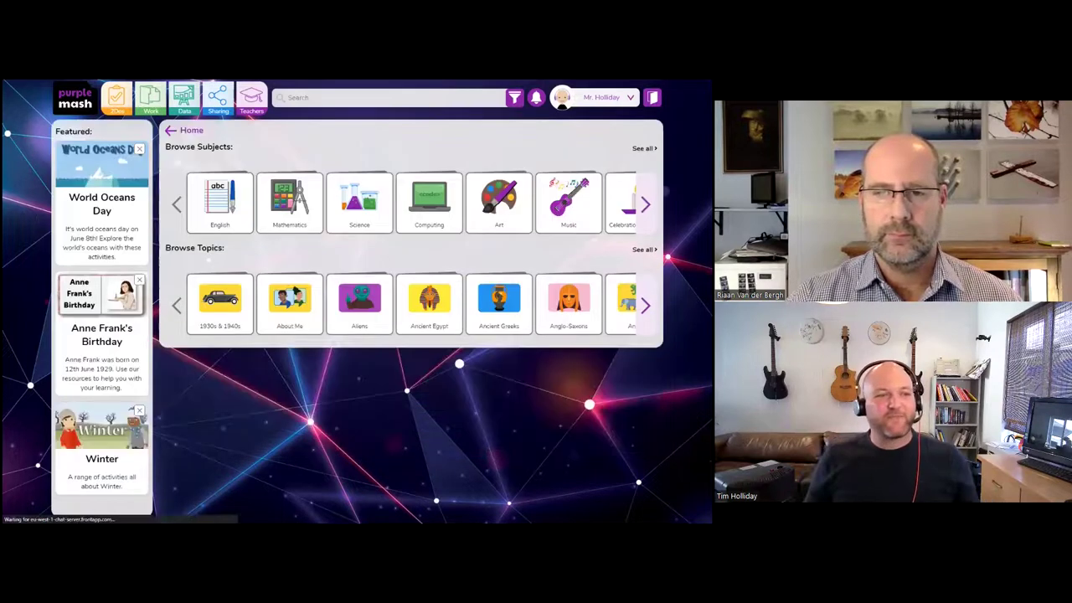
left_click(642, 249)
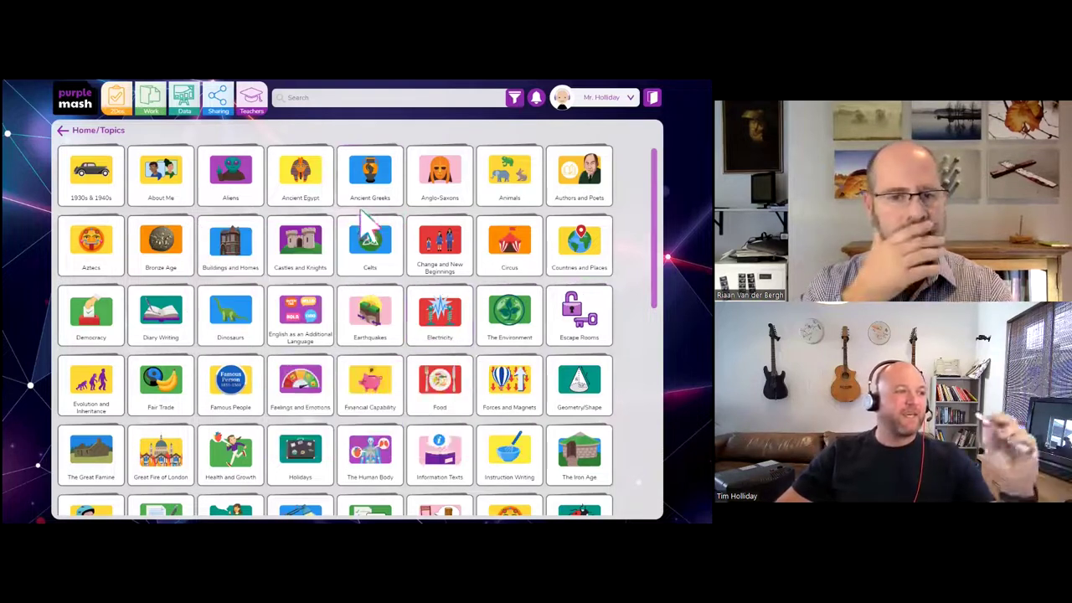
Step: Open the Ancient Egypt topic and its 'Ancient Egypt and the Nile' writing project
left_click(311, 197)
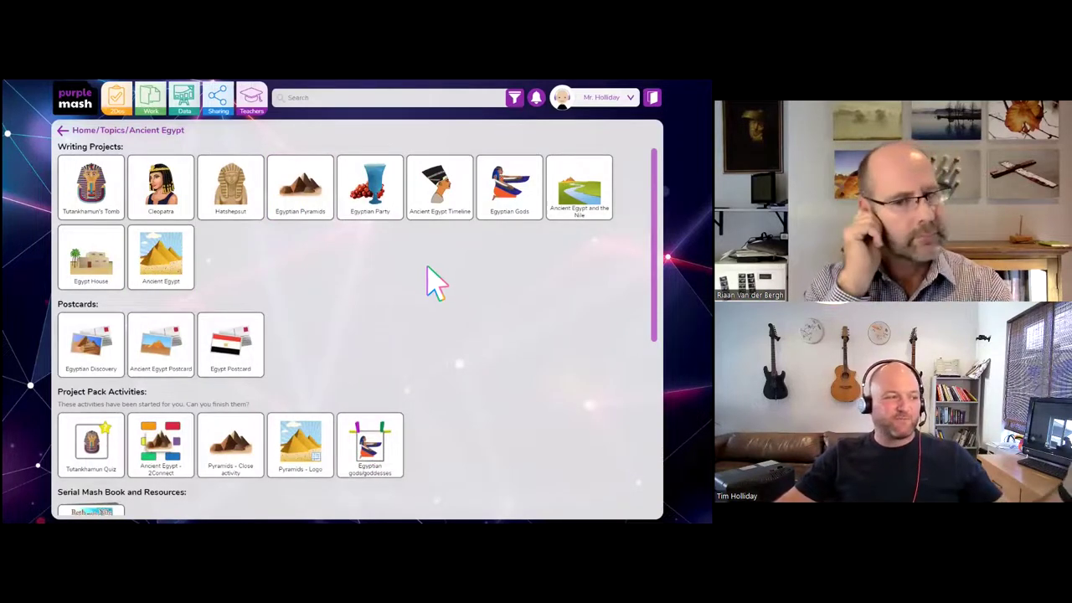
scroll(444, 302, "down", 1)
scroll(456, 314, "down", 2)
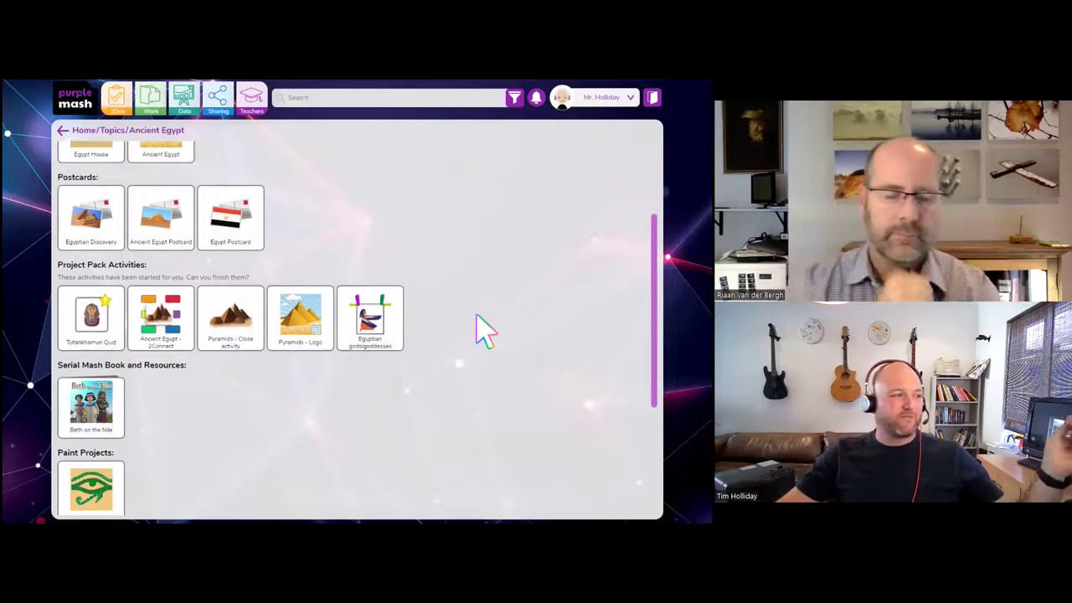
scroll(484, 330, "down", 1)
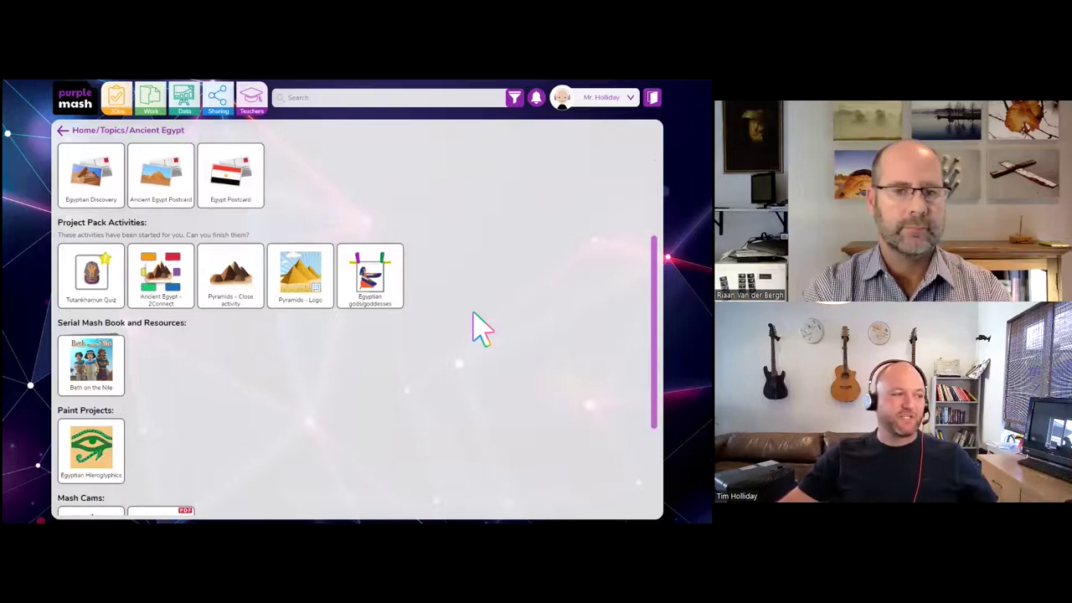
scroll(484, 330, "down", 2)
scroll(485, 330, "up", 4)
scroll(485, 330, "up", 2)
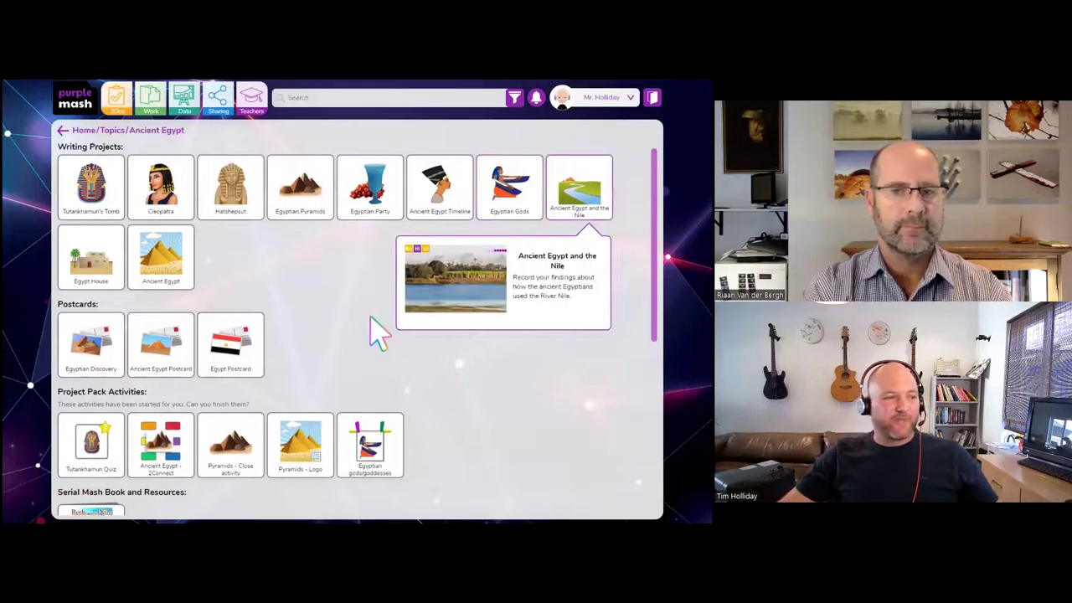
left_click(375, 315)
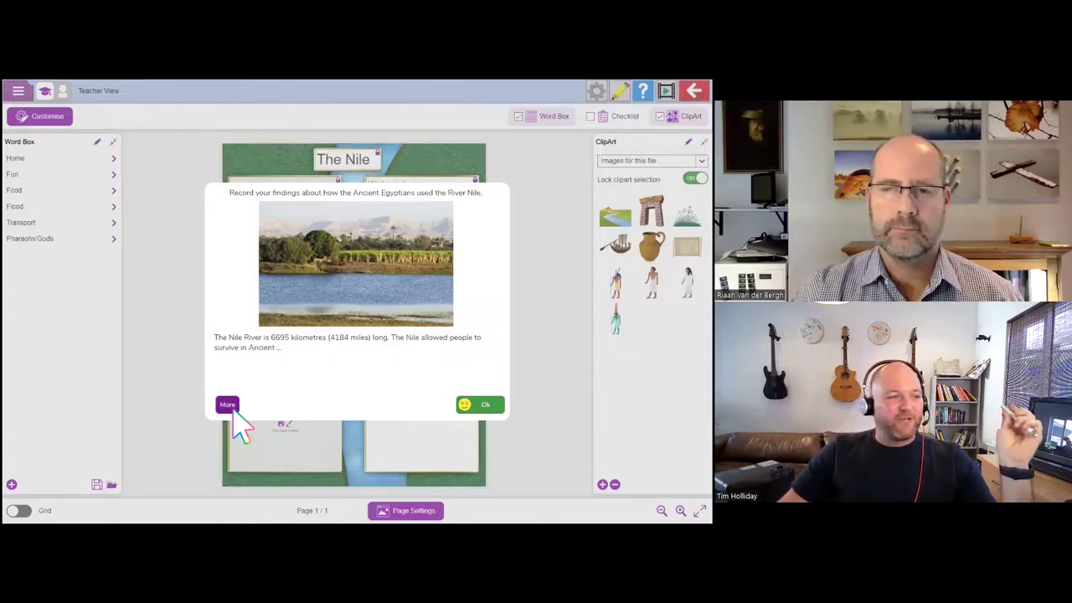
Step: Read the full Nile introduction, then dismiss it to reveal the six-box page
left_click(294, 384)
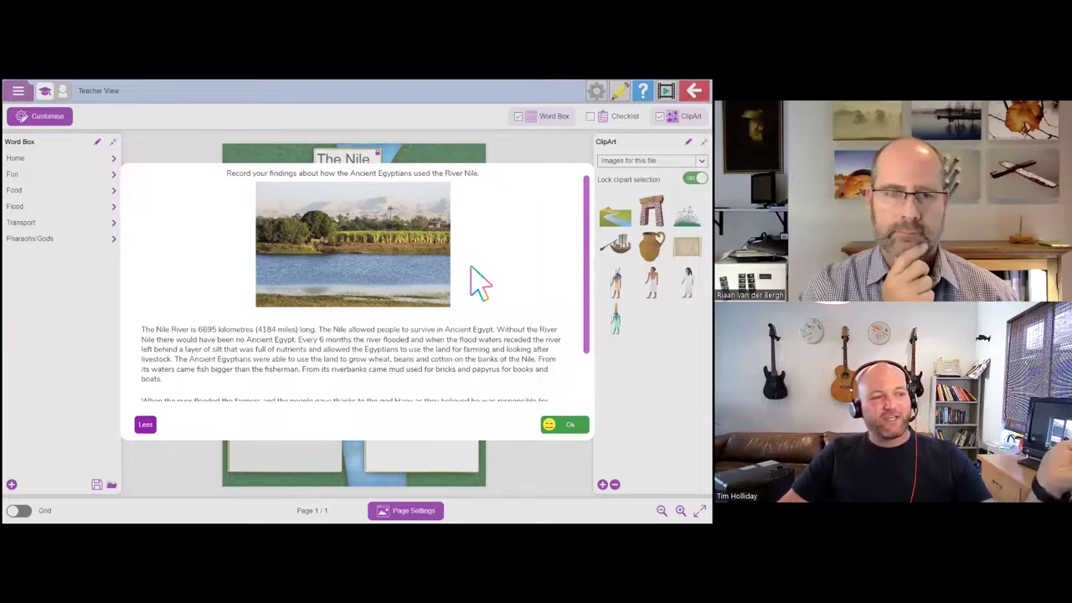
scroll(514, 331, "down", 2)
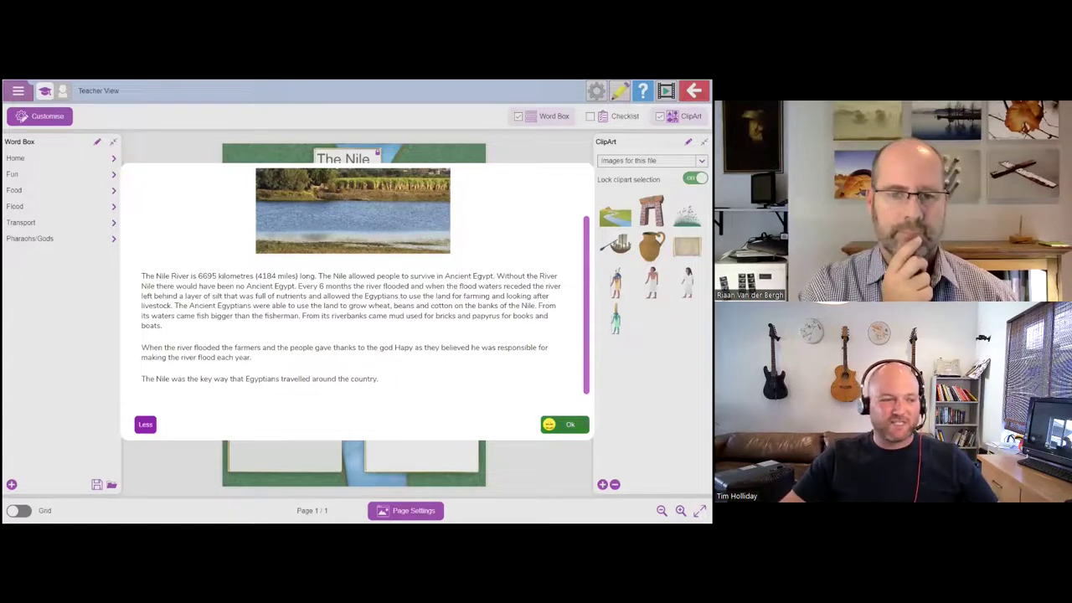
left_click(564, 425)
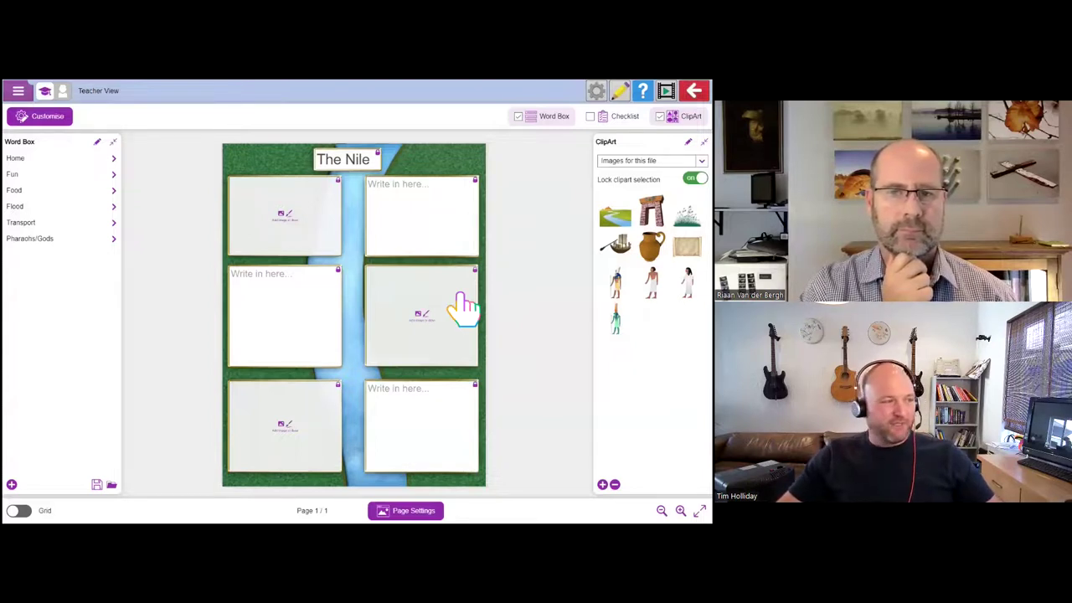
Step: Rename the Word Box category Home to 'Huis'
left_click(55, 160)
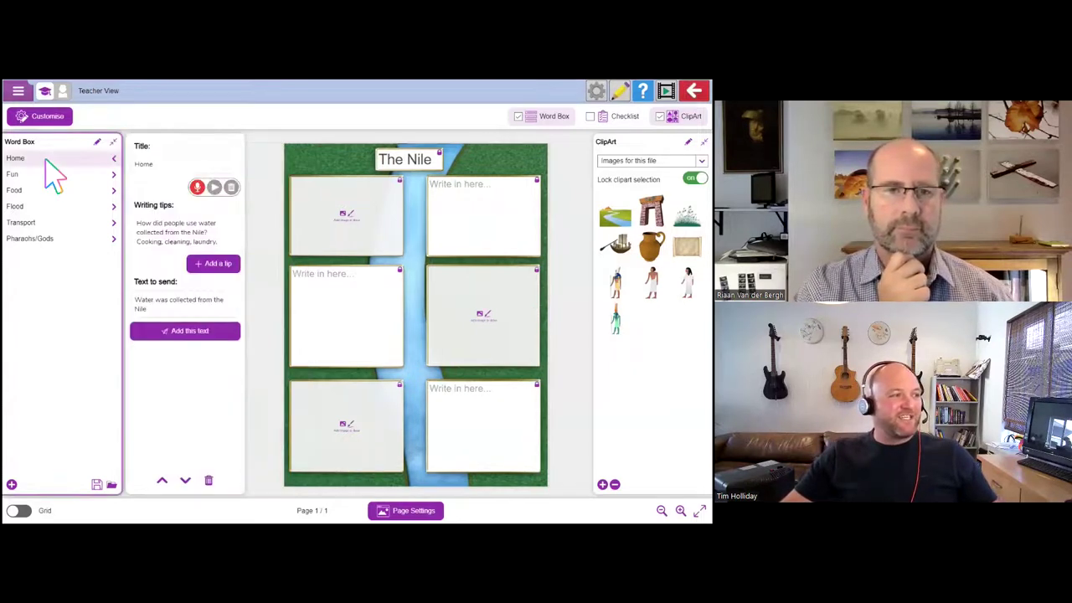
left_click(178, 165)
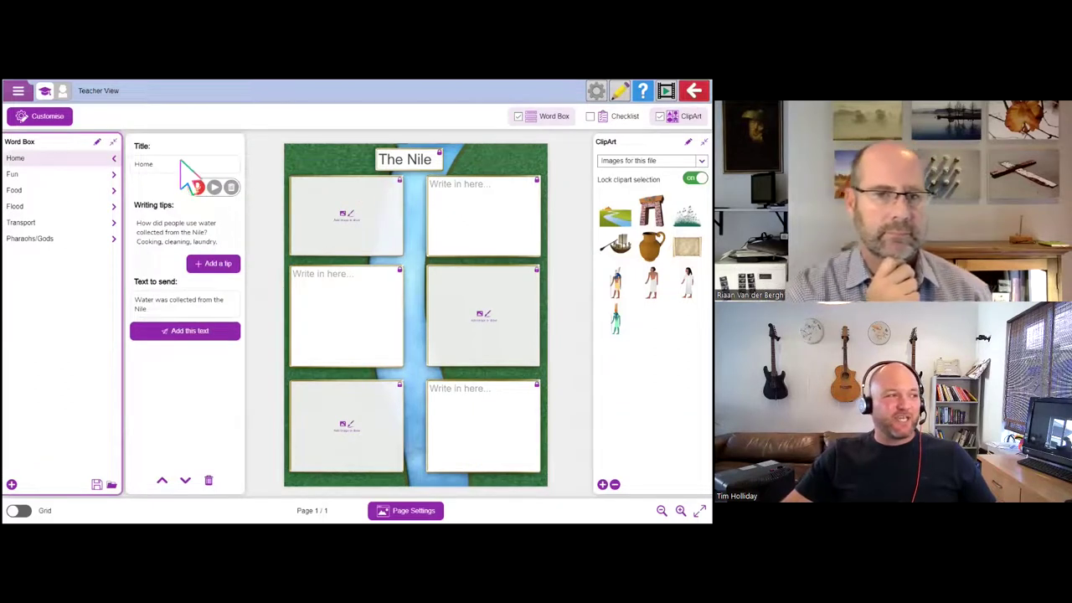
key("BackSpace")
key("BackSpace")
key("BackSpace")
type("uis")
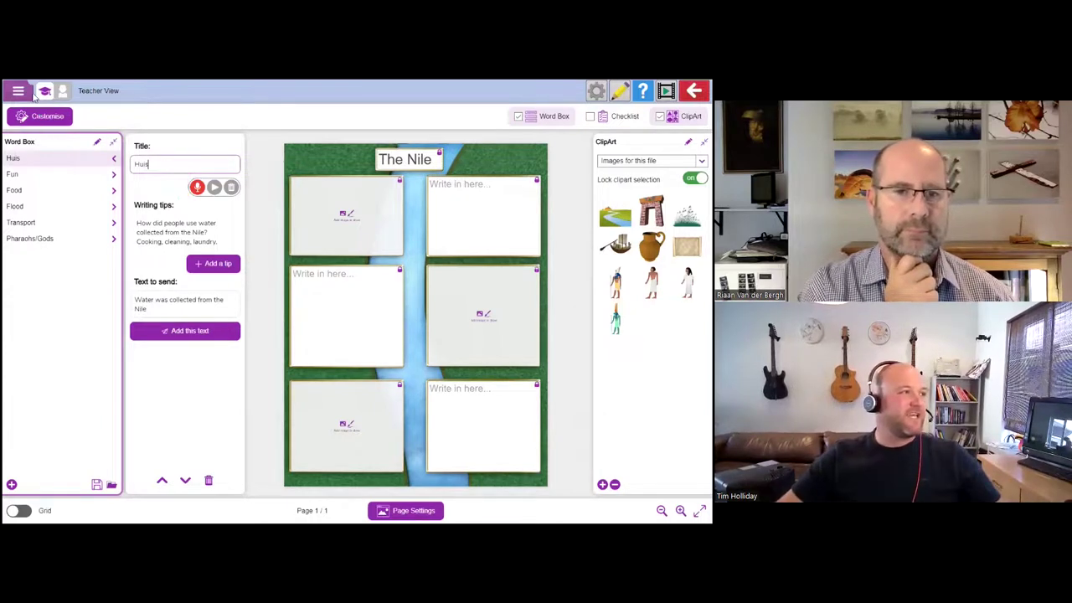
Step: Print The Nile page with its sentence-starters included, producing a PDF
left_click(23, 91)
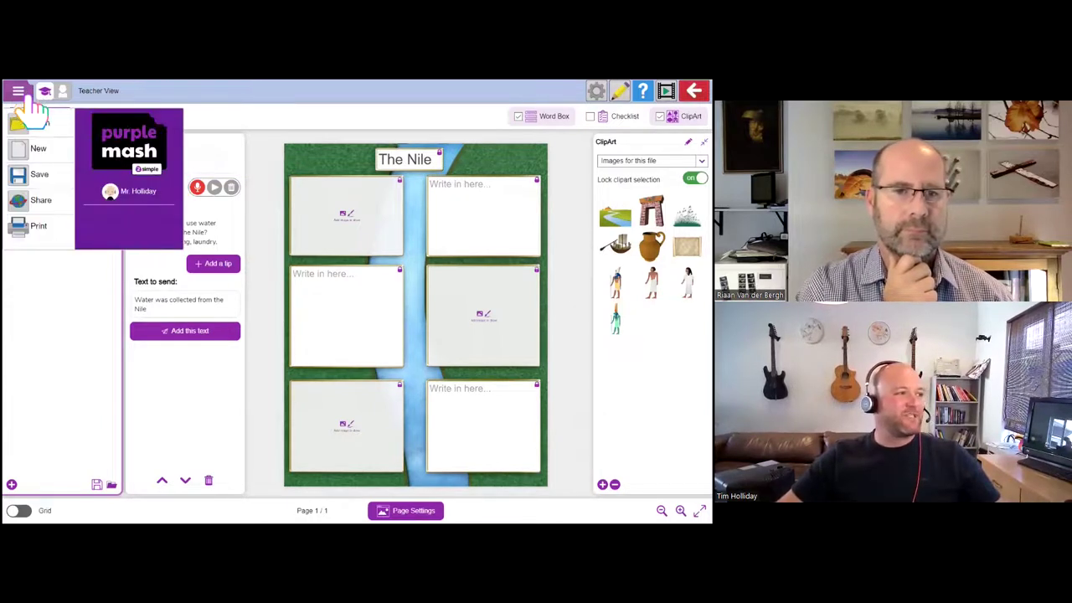
left_click(39, 226)
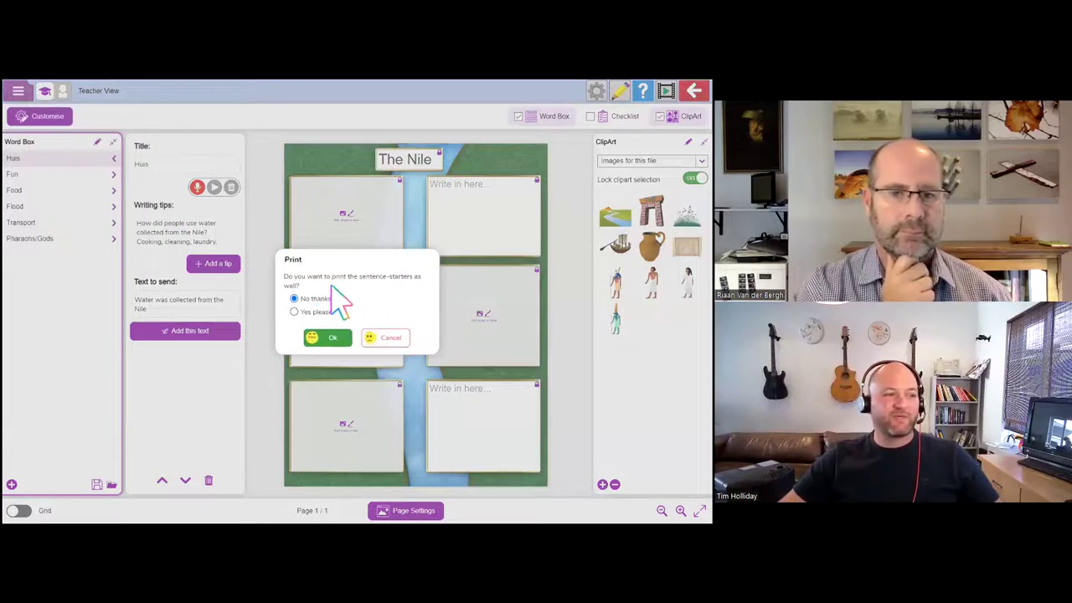
left_click(295, 313)
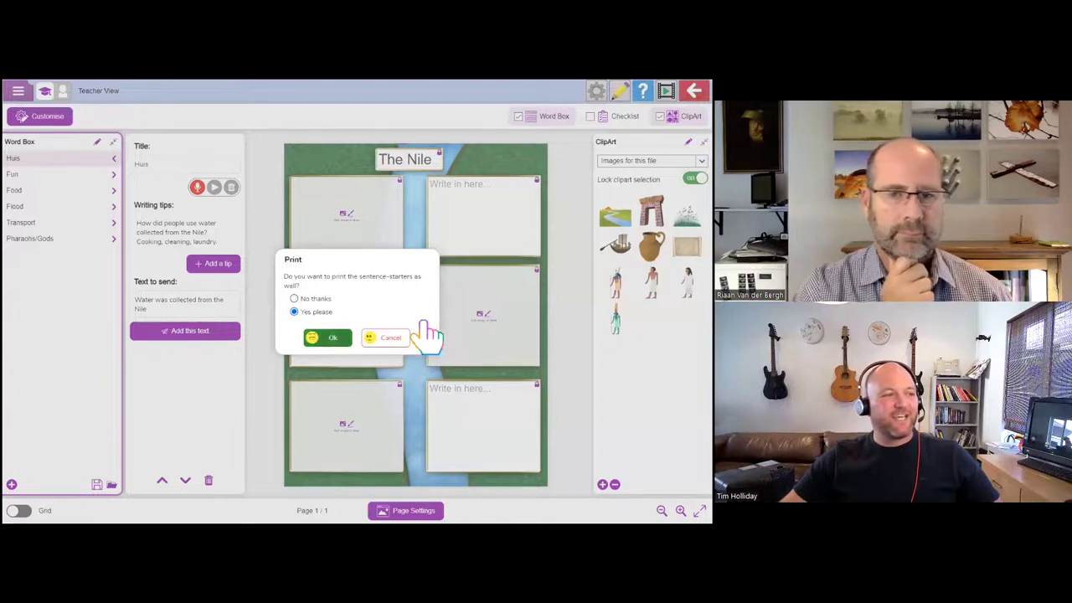
key("Return")
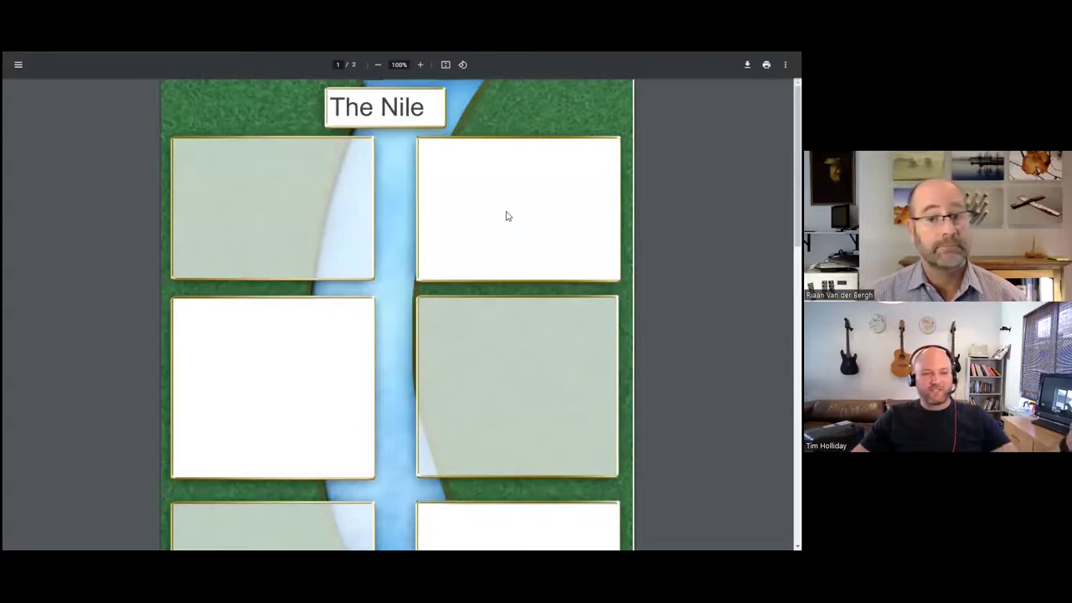
scroll(506, 215, "down", 2)
scroll(519, 197, "up", 2)
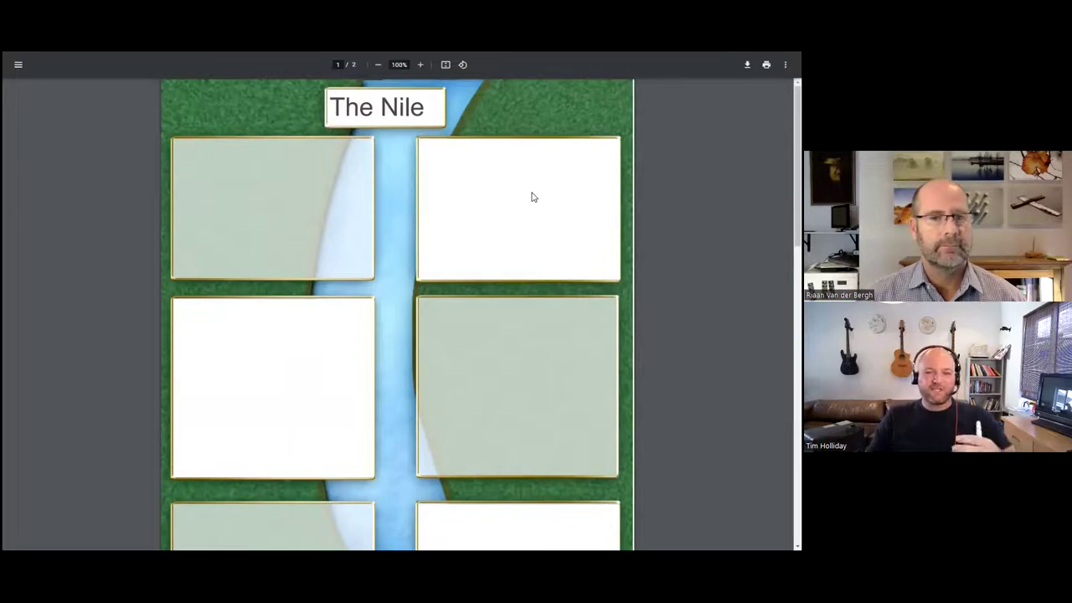
scroll(520, 209, "down", 3)
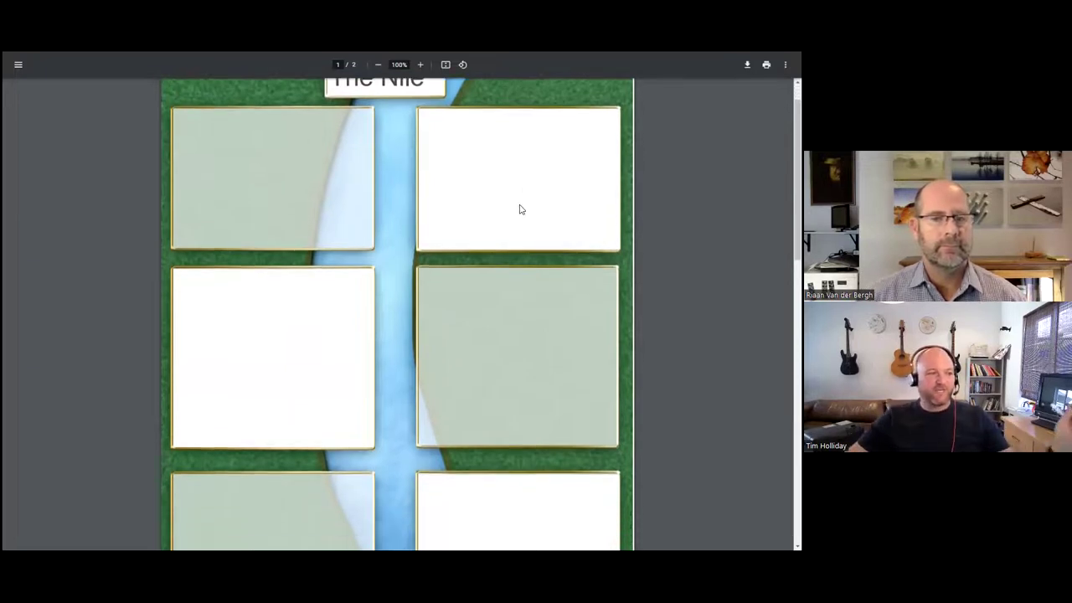
scroll(519, 213, "down", 8)
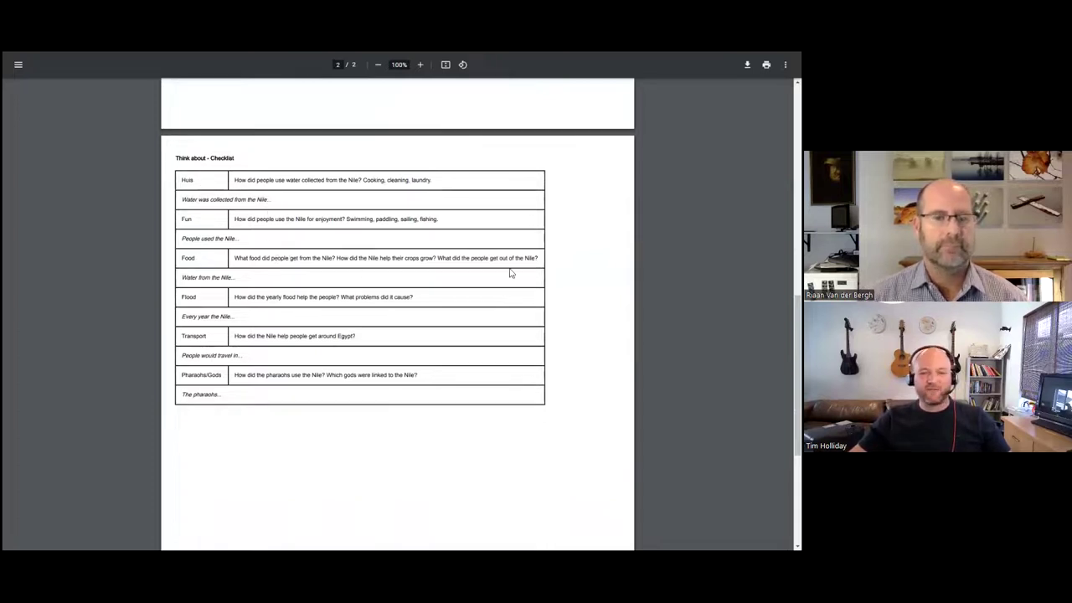
scroll(570, 271, "up", 10)
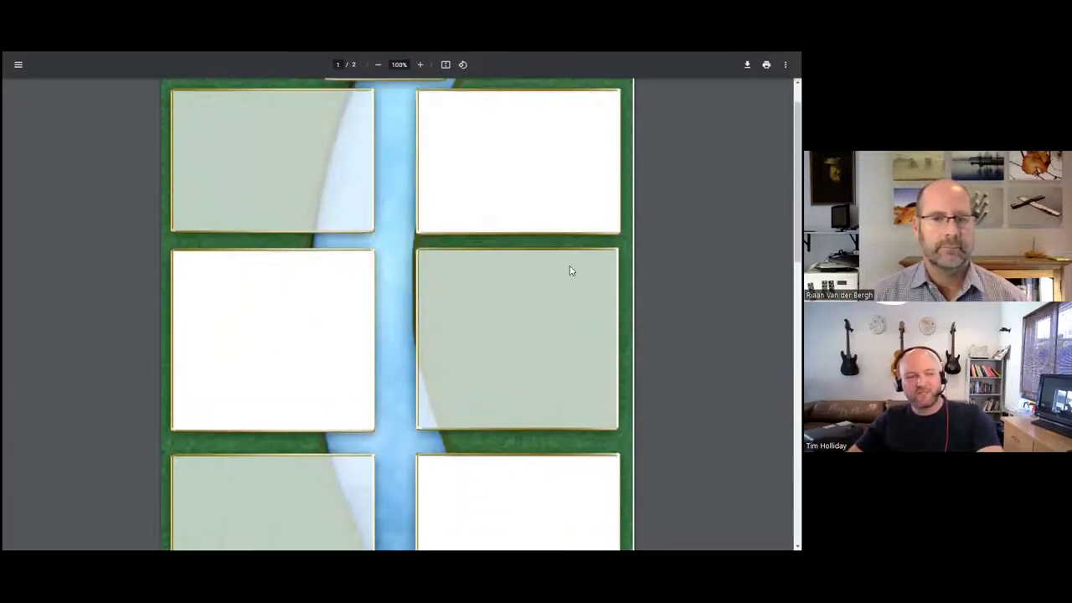
Step: Leave the PDF view, exit the Nile project without saving, and return home
key("F11")
left_click(41, 62)
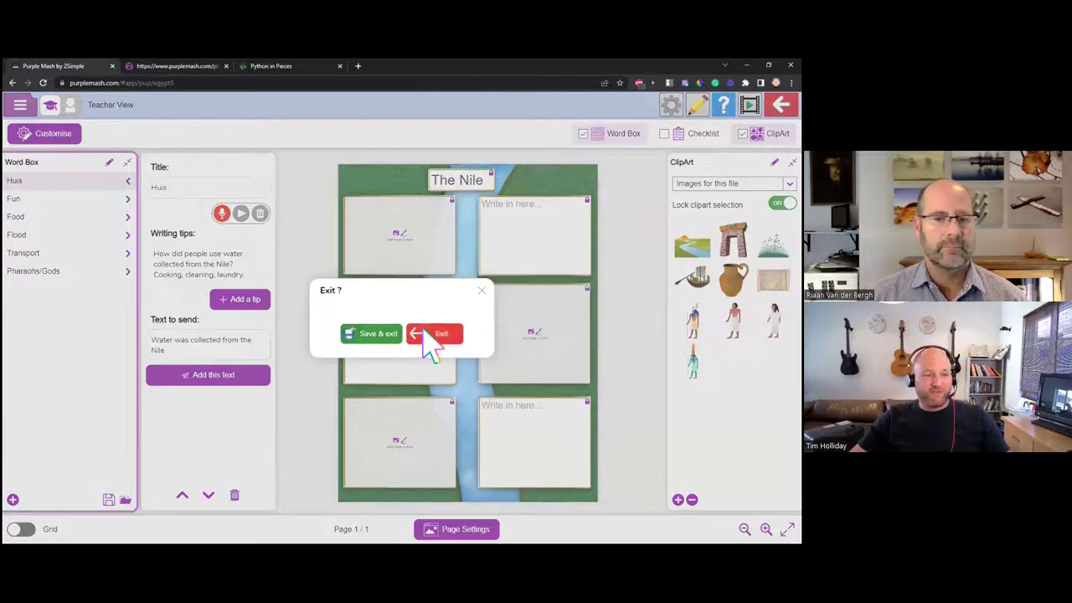
left_click(430, 340)
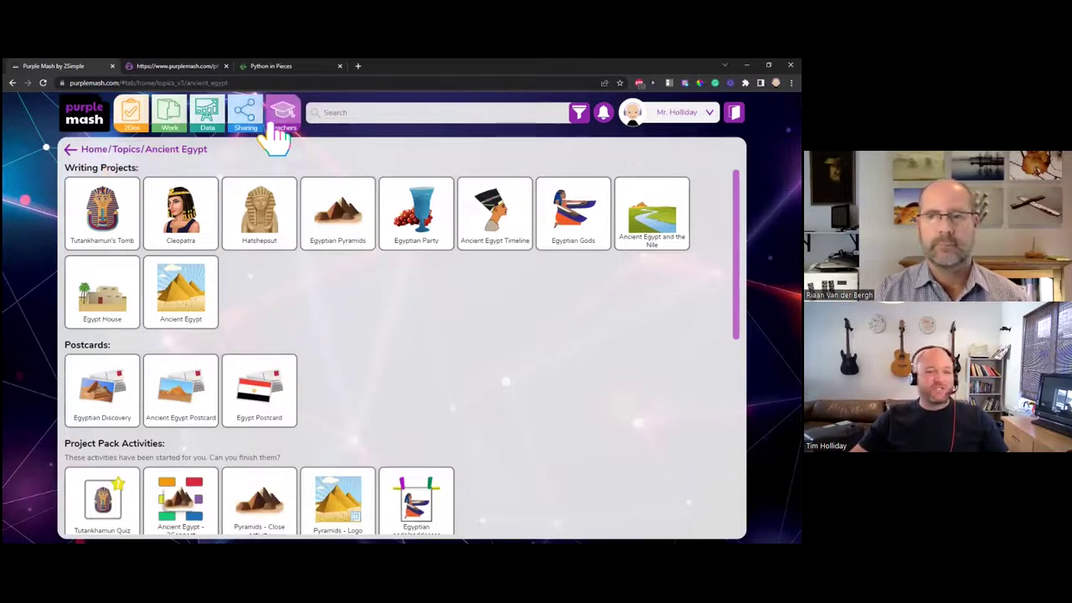
left_click(90, 153)
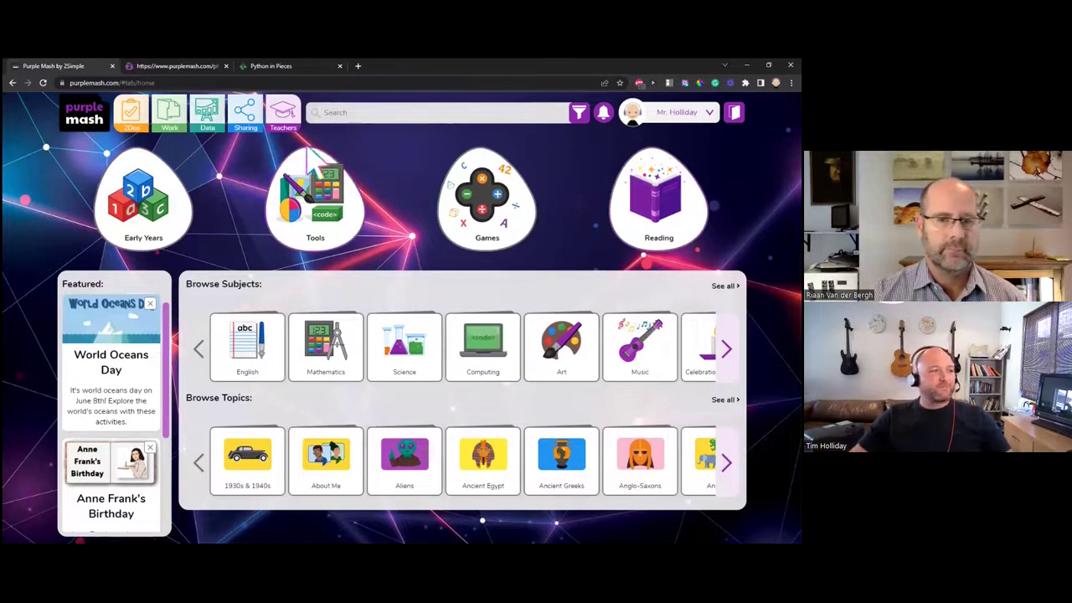
Step: Open the Tools apps, grouped under Coding, Communicating and Sharing, Language Tools, and Maths
left_click(308, 209)
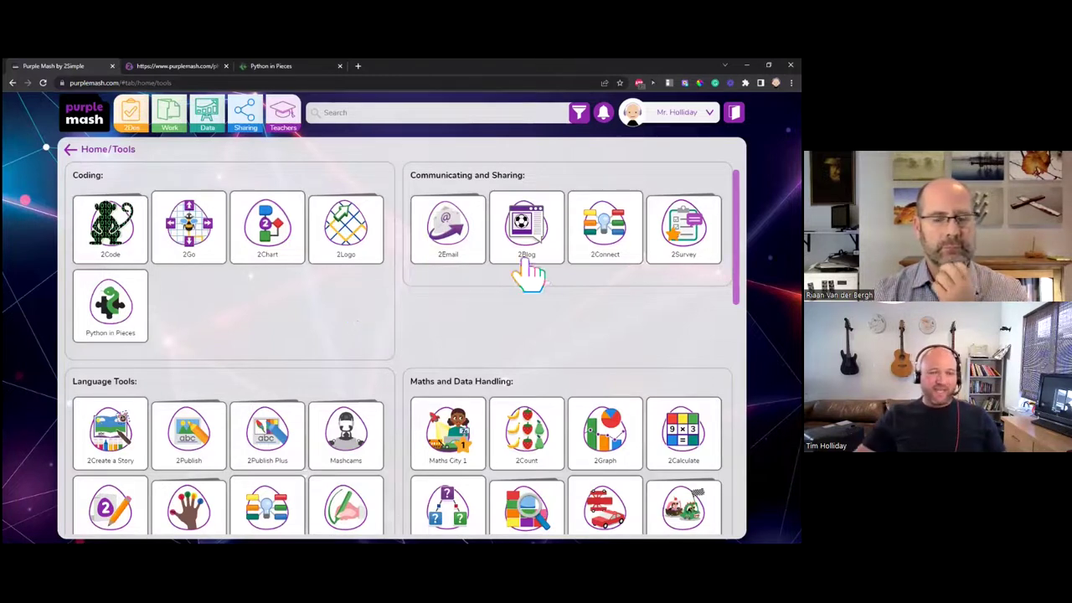
scroll(649, 360, "down", 3)
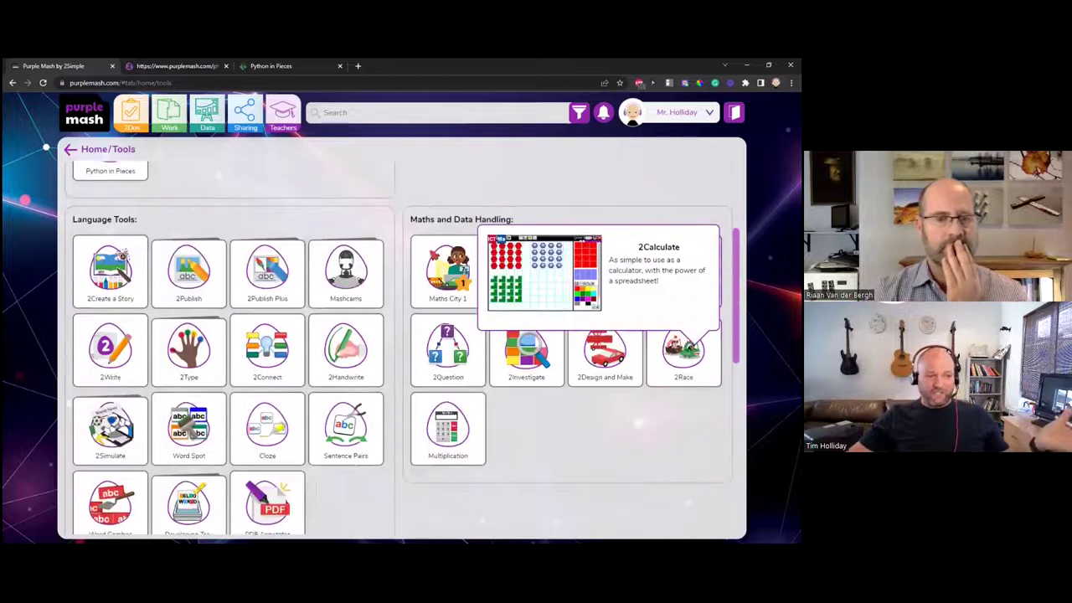
scroll(637, 352, "down", 1)
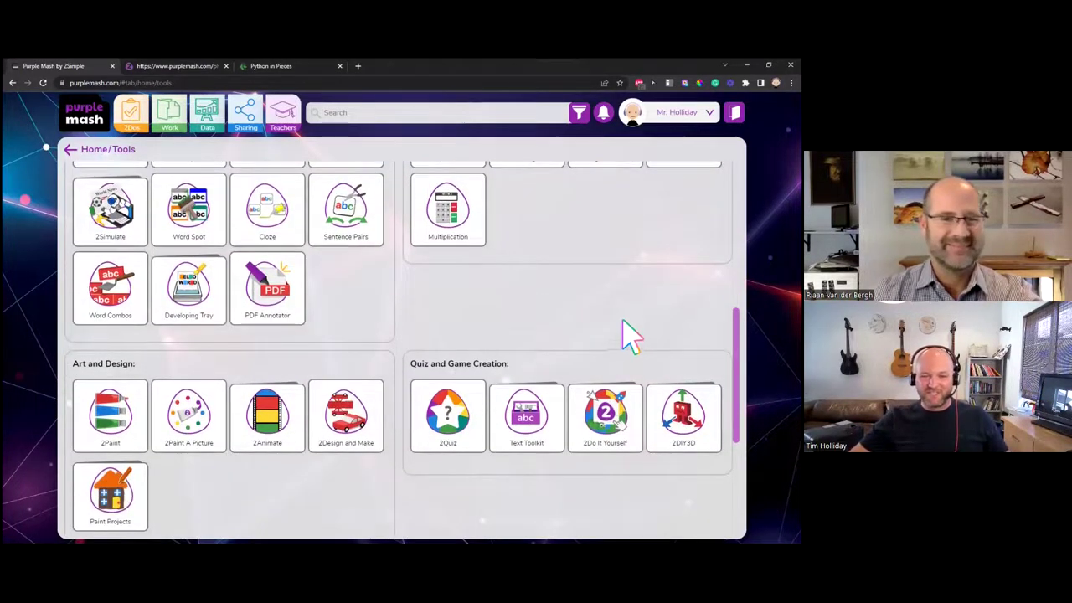
mouse_move(658, 398)
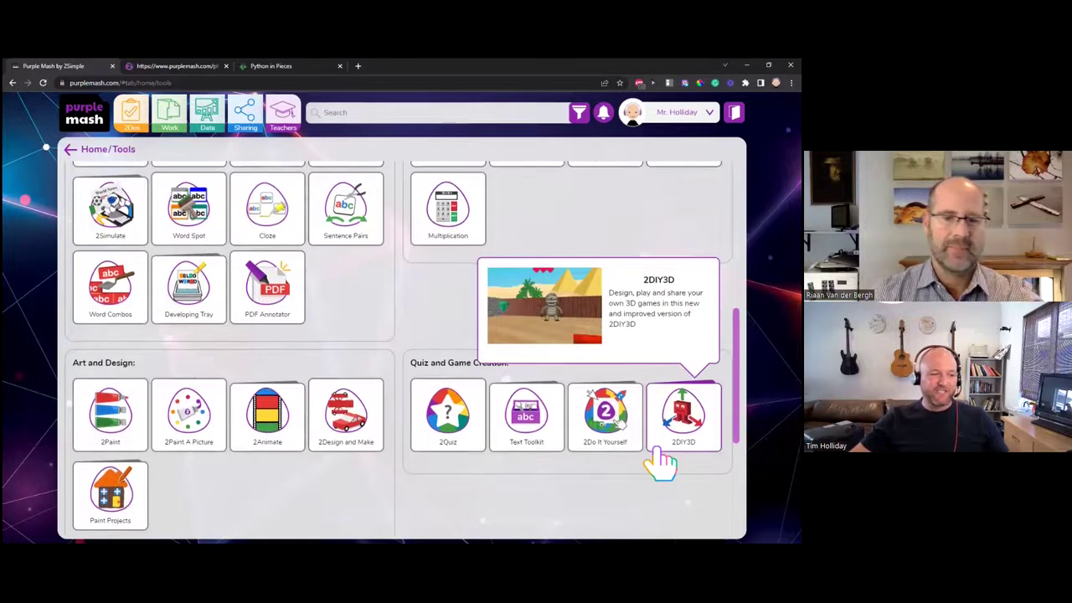
scroll(662, 455, "down", 1)
scroll(658, 414, "down", 2)
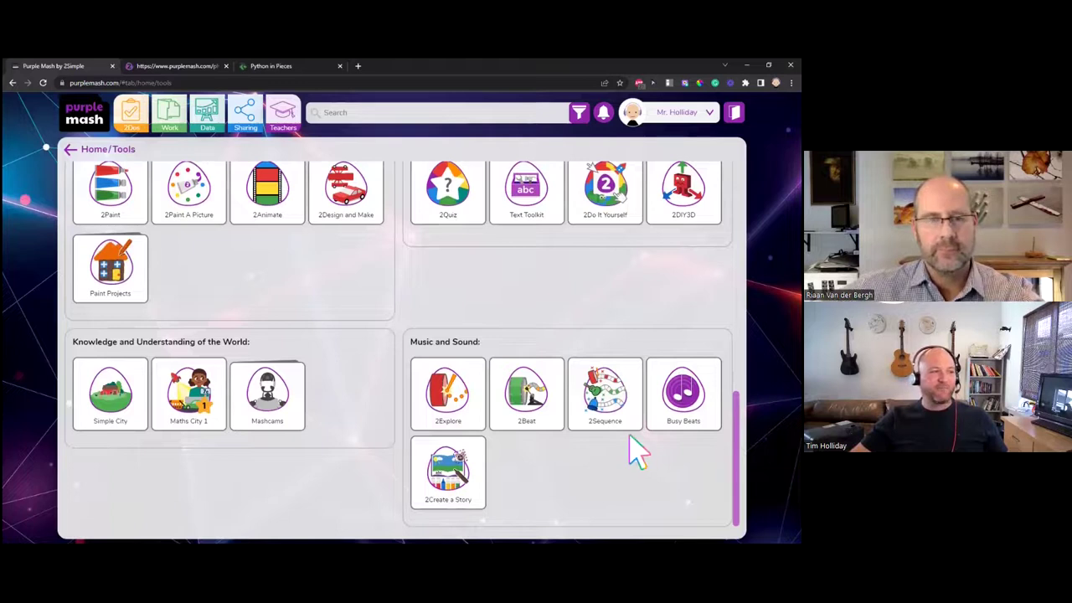
scroll(478, 328, "up", 5)
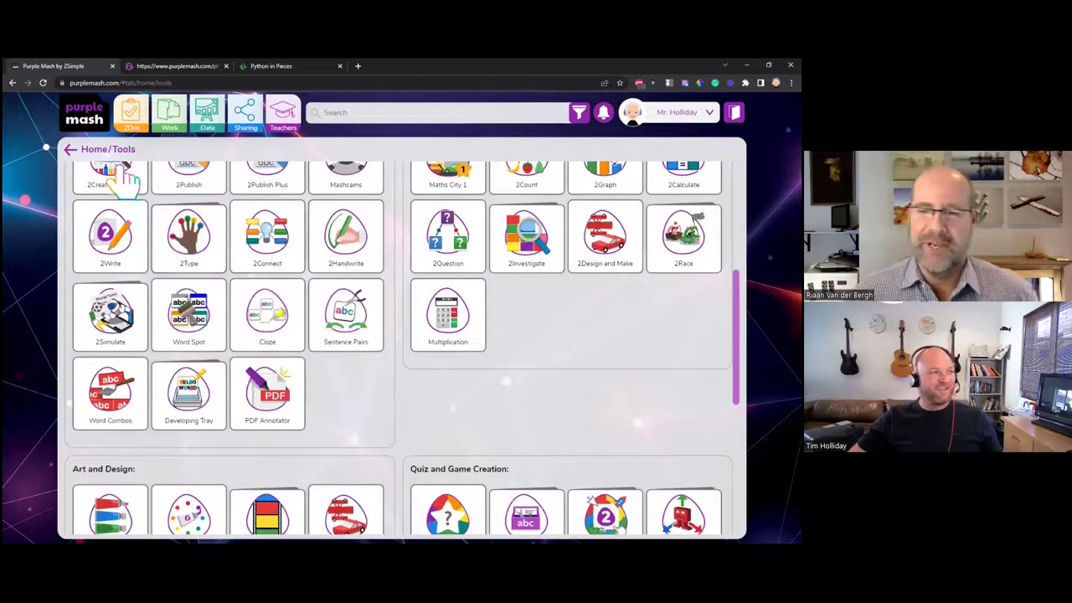
Step: Return home and open the Teachers area with Computing Scheme of Work, Phonics and Online Safety
left_click(73, 149)
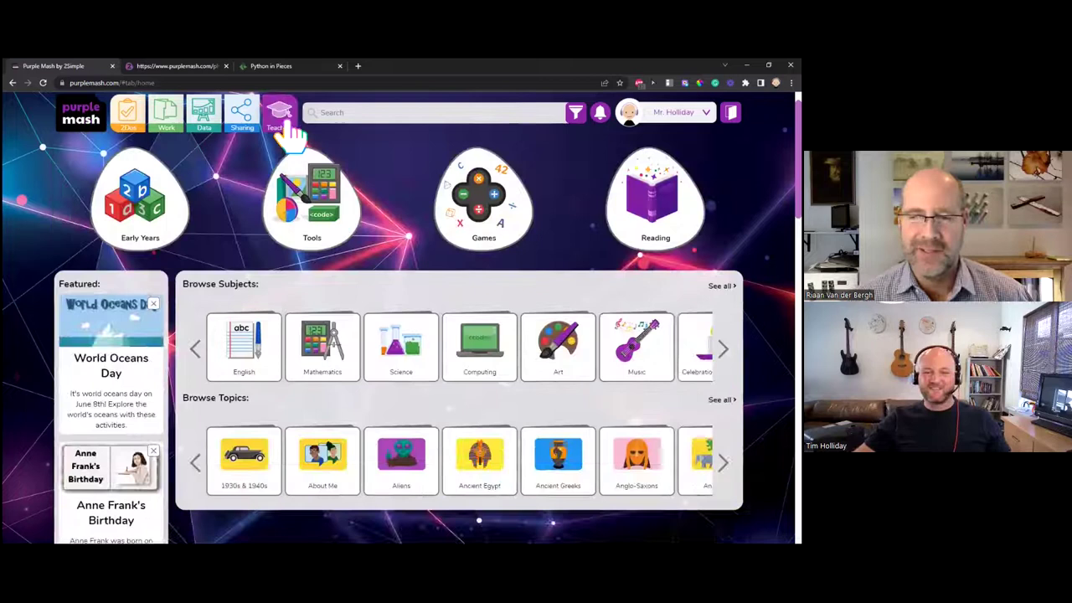
left_click(289, 130)
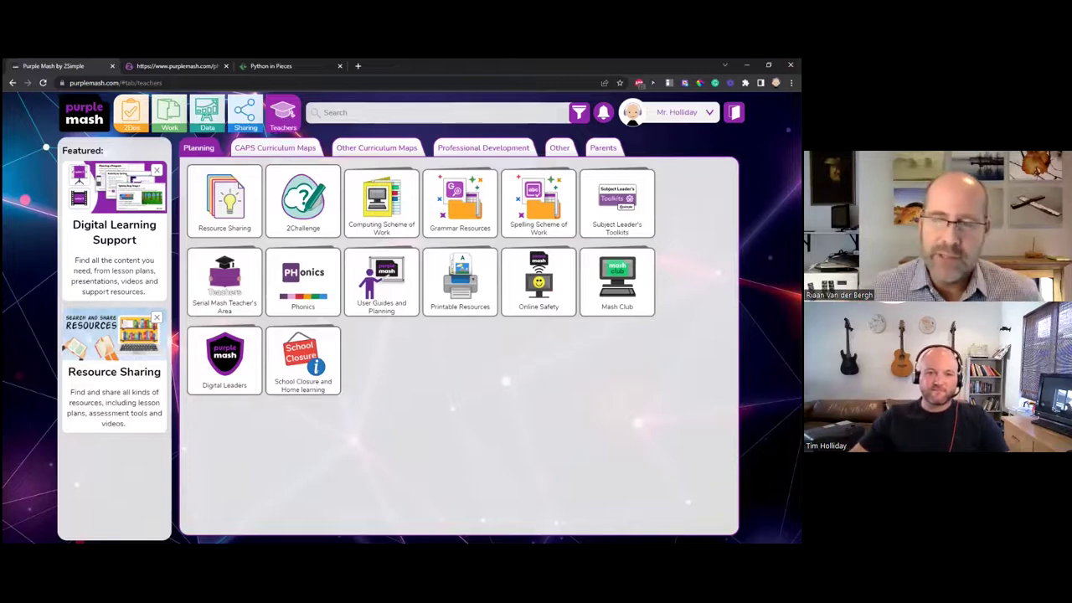
Step: From the Purple Mash home page, launch 2Design and Make from the Tools collection
left_click(82, 117)
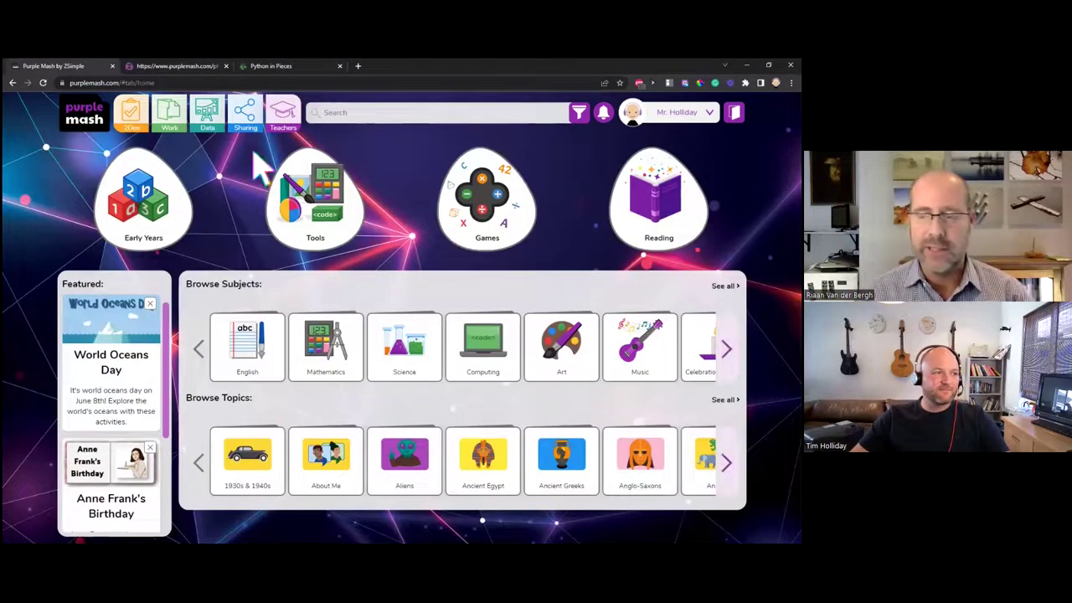
left_click(308, 191)
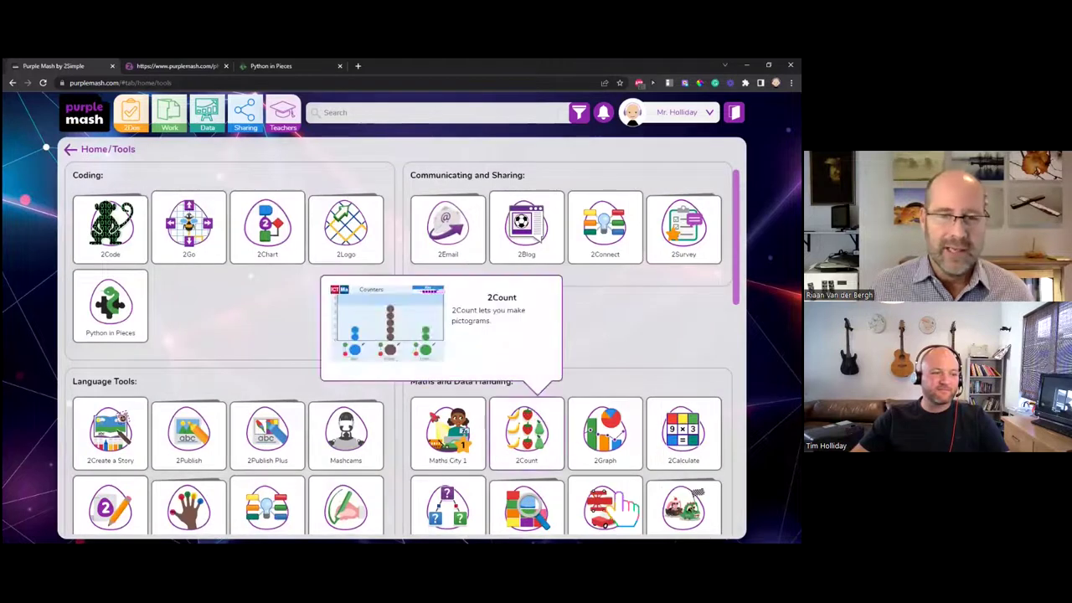
left_click(383, 383)
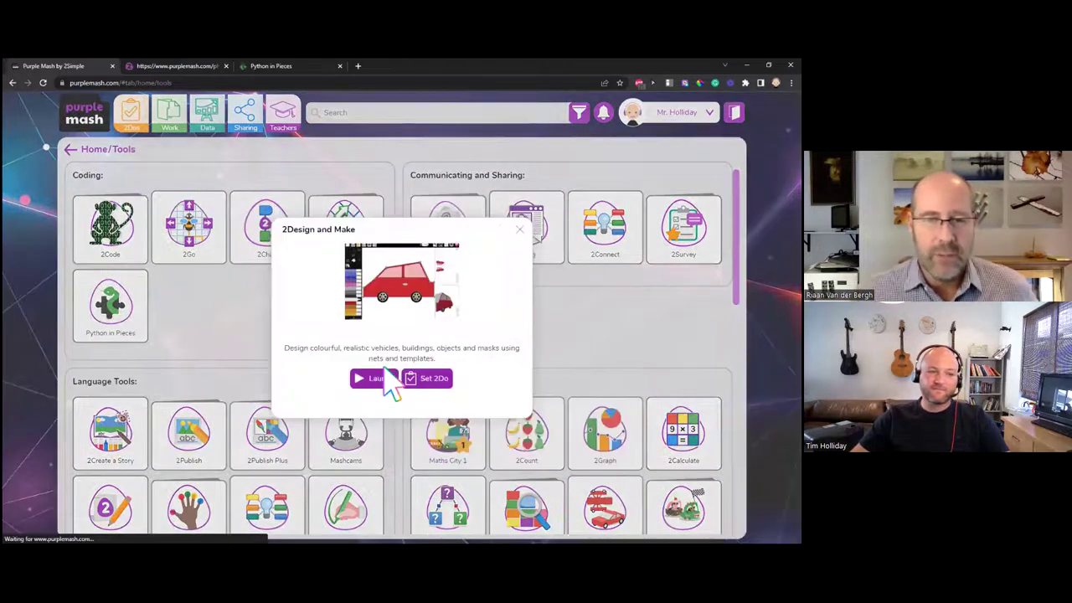
left_click(386, 378)
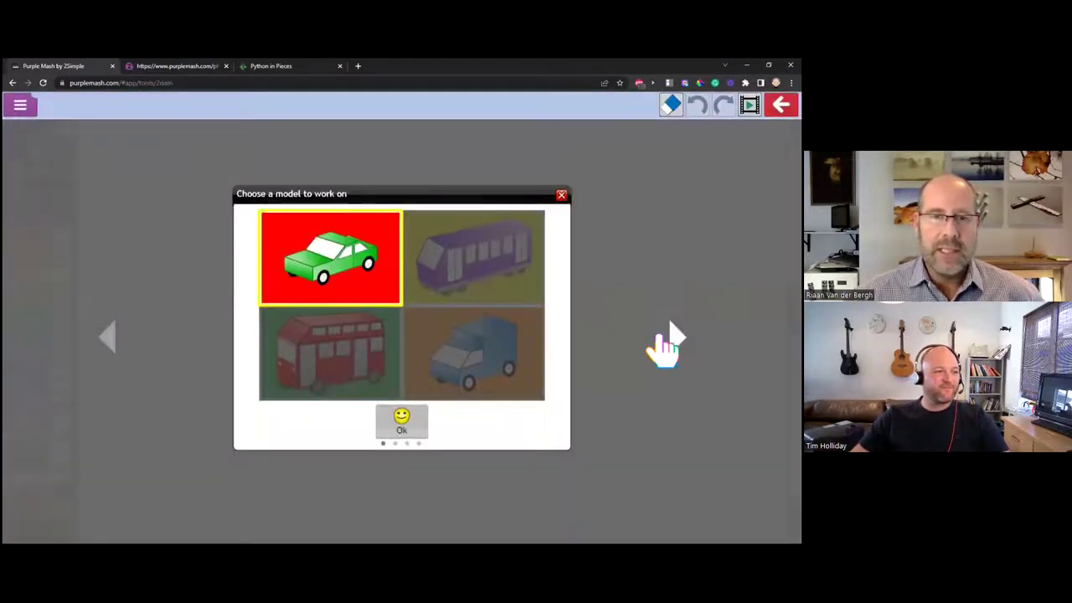
Step: Page through the model choices to the 3D shapes and start designing with the cube
left_click(660, 334)
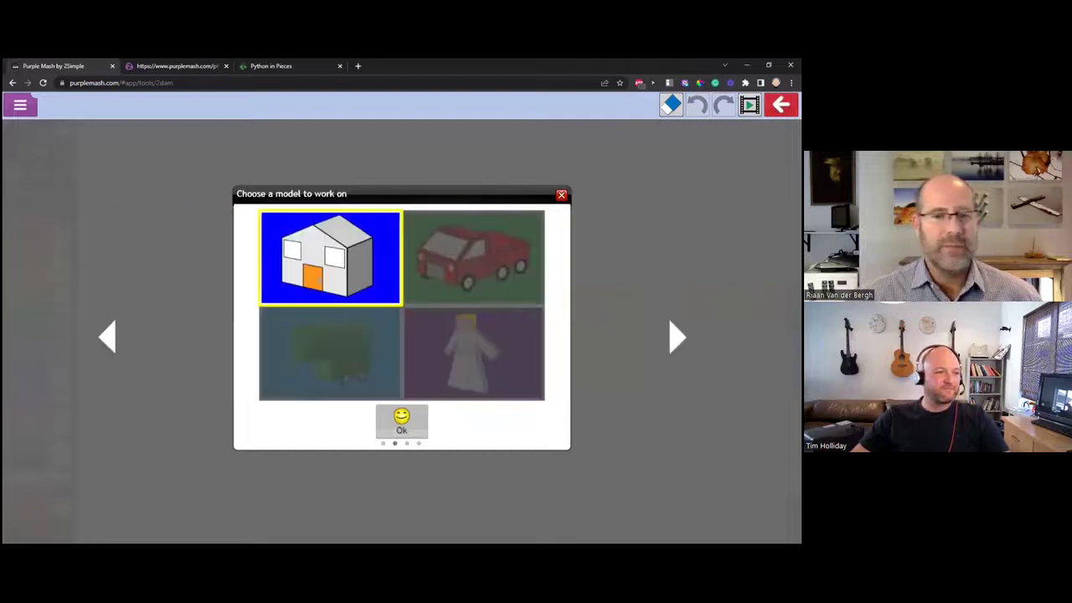
left_click(660, 334)
left_click(675, 335)
left_click(395, 256)
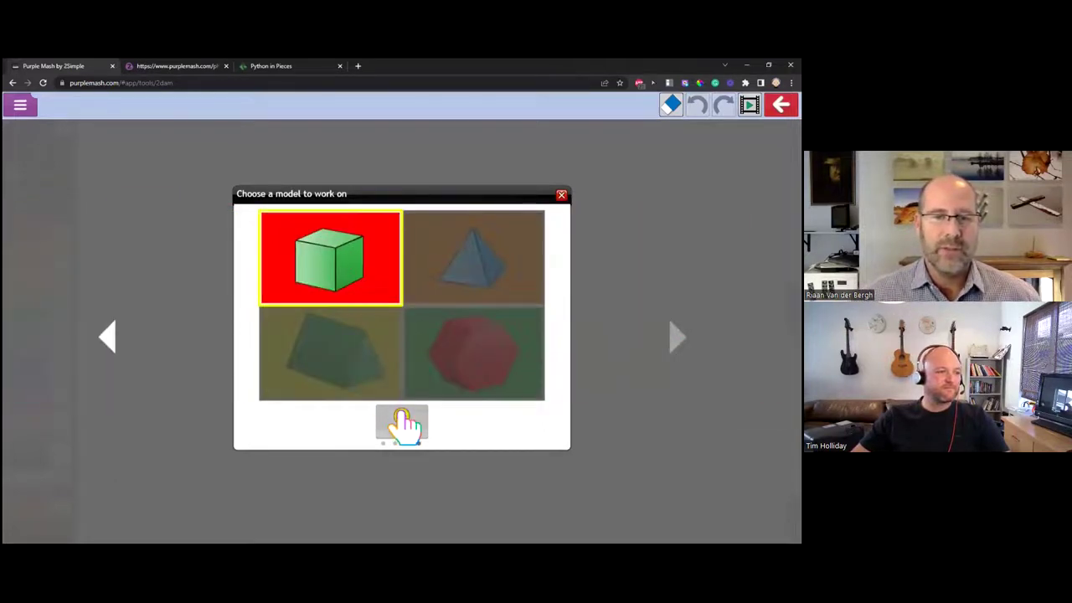
left_click(401, 423)
Step: Drag the top and bottom edge midpoints inward and pull the right midpoint out into a point
left_click(38, 192)
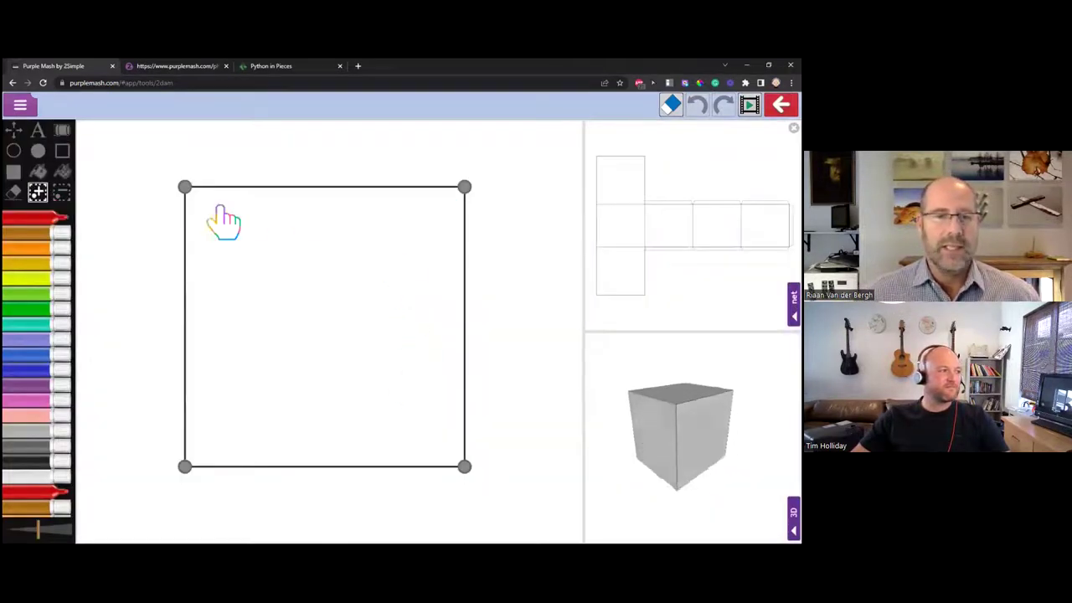
left_click_drag(326, 187, 331, 293)
left_click_drag(325, 466, 331, 371)
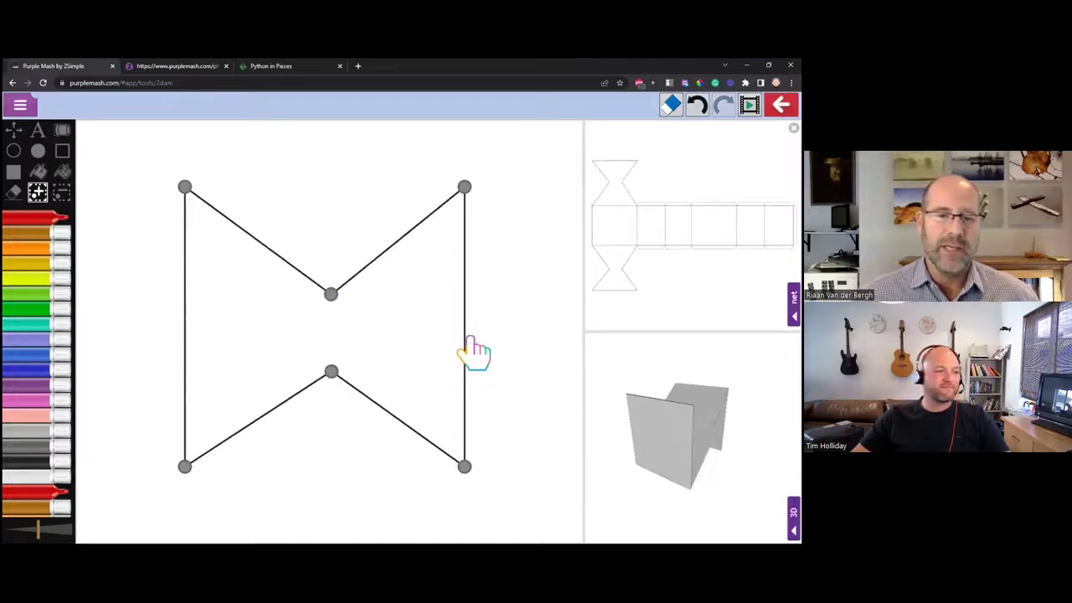
left_click_drag(464, 329, 531, 331)
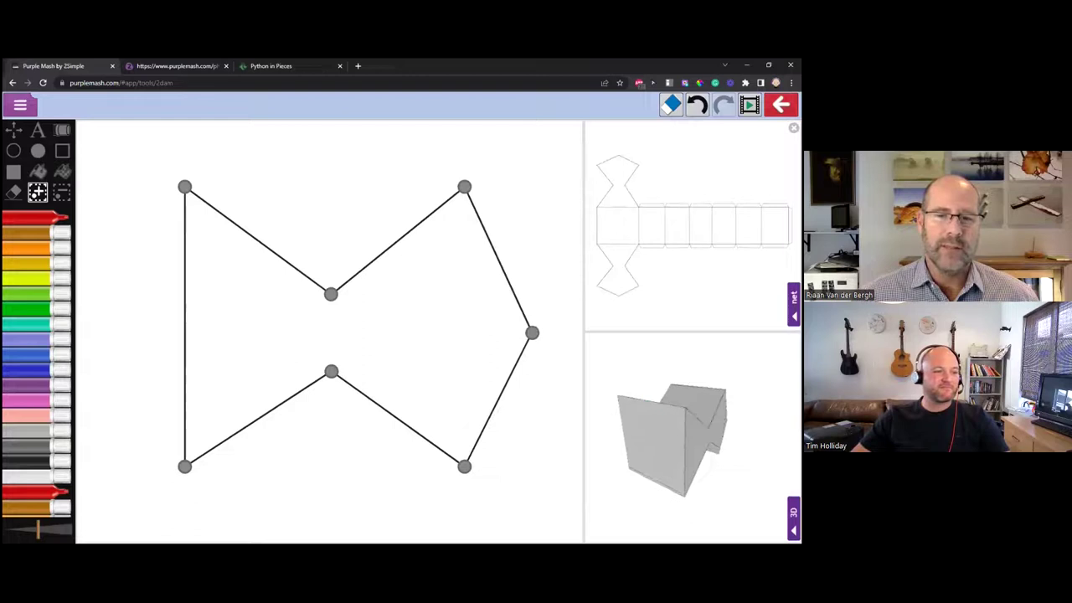
Step: Preview and rotate the folded 3D model, then return to the net and zoom in
left_click(794, 517)
left_click_drag(431, 407, 381, 373)
left_click(794, 517)
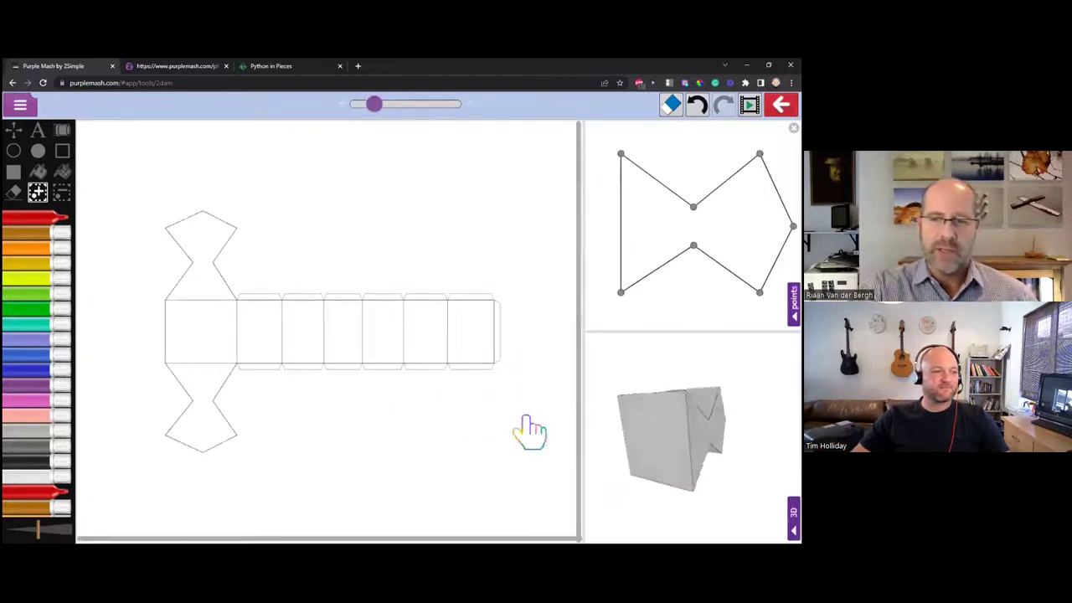
scroll(410, 426, "up", 2)
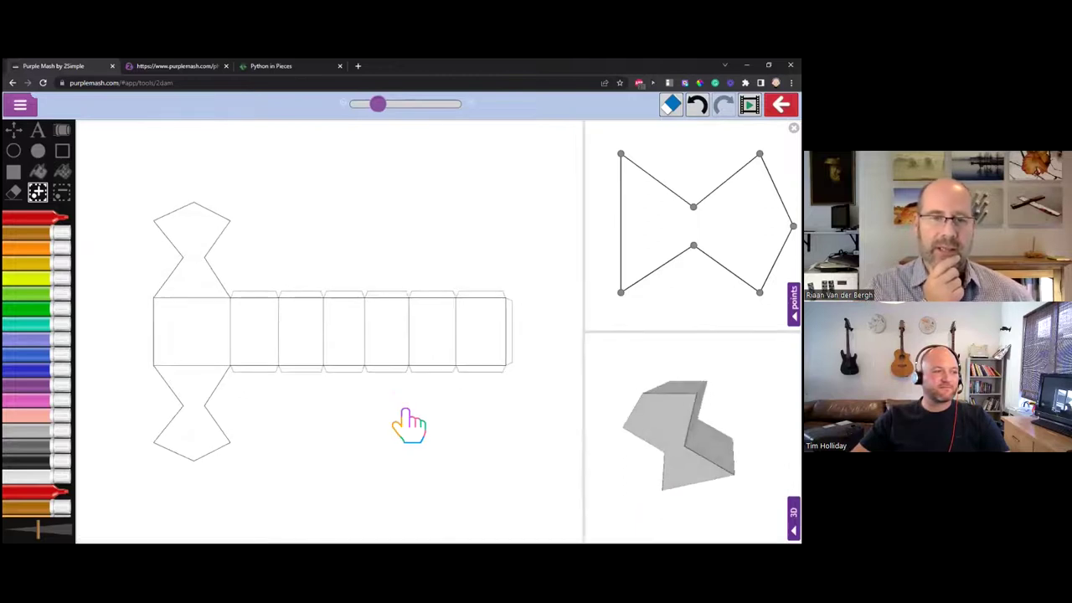
scroll(410, 425, "up", 1)
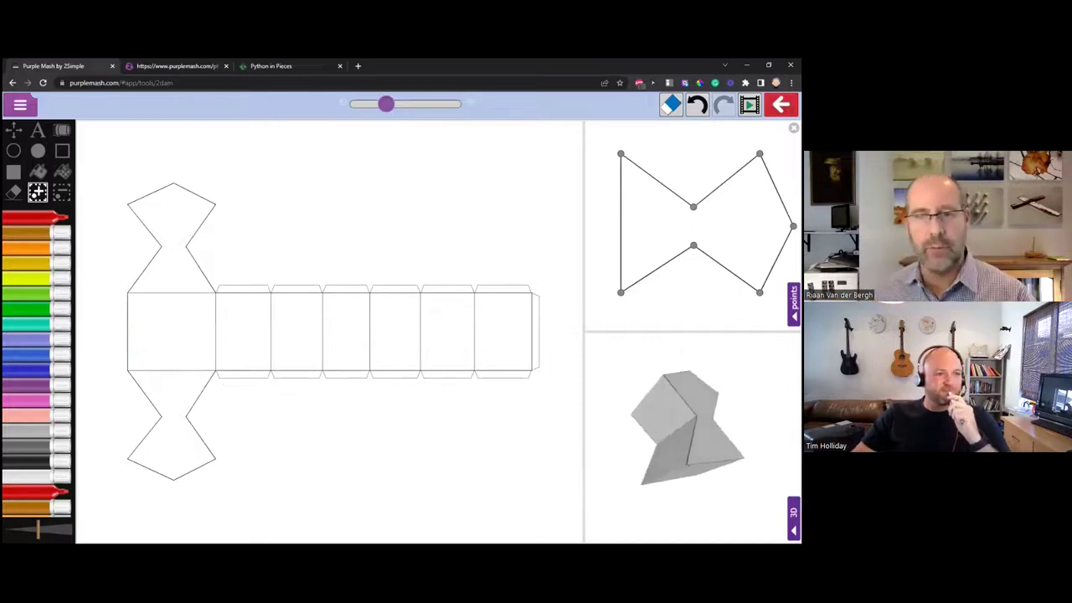
Step: Exit 2Design and Make without saving the design and go to the Teachers area
key("Escape")
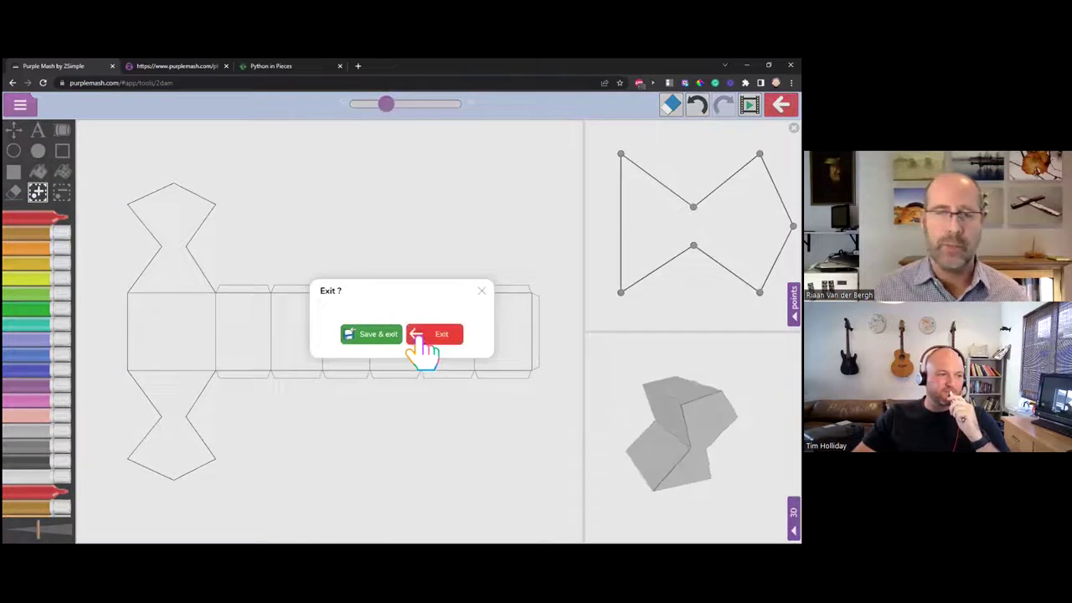
left_click(423, 338)
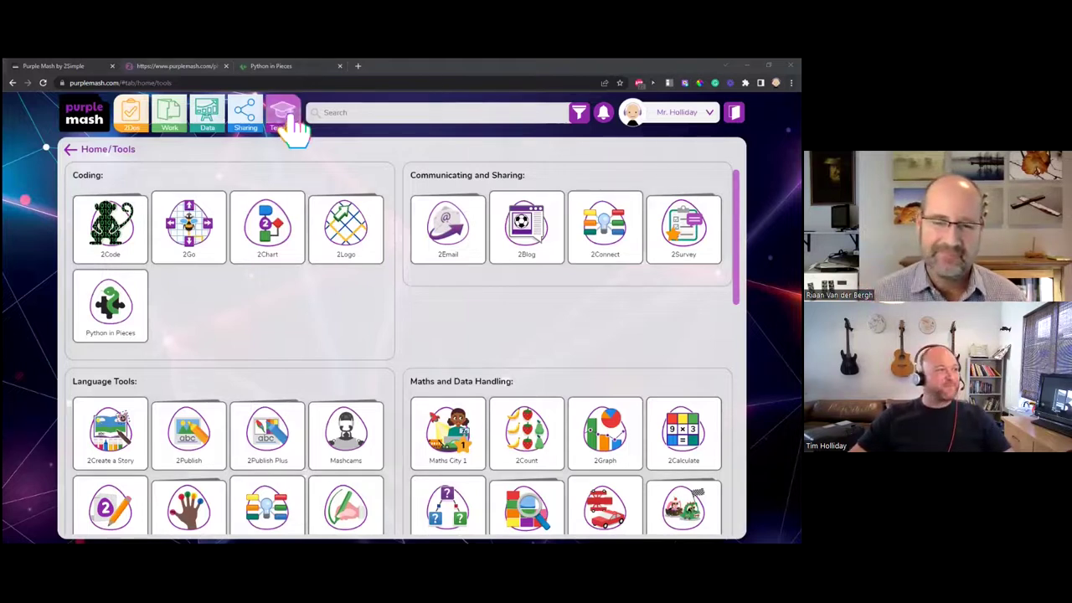
left_click(285, 117)
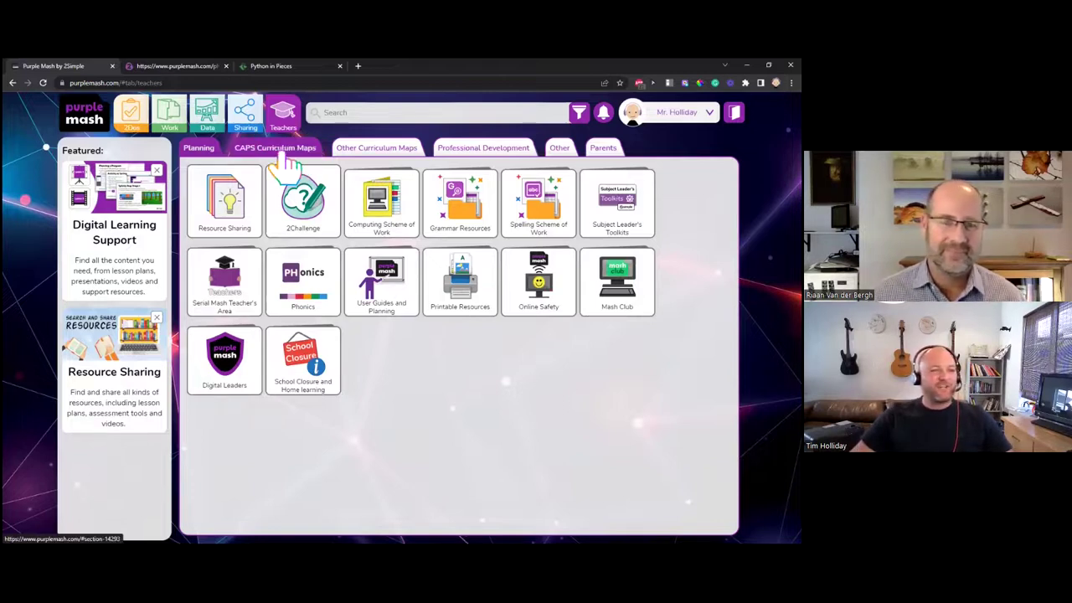
Step: Under CAPS Curriculum Maps, open Grade 7 Natural Sciences and scroll through its Term 1 resources
left_click(291, 154)
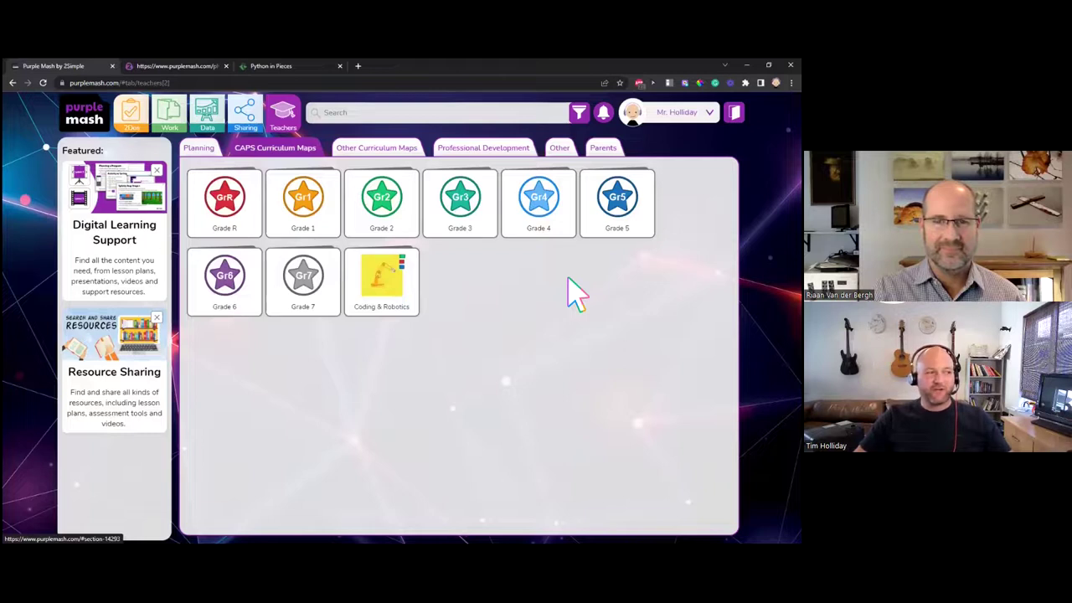
left_click(310, 285)
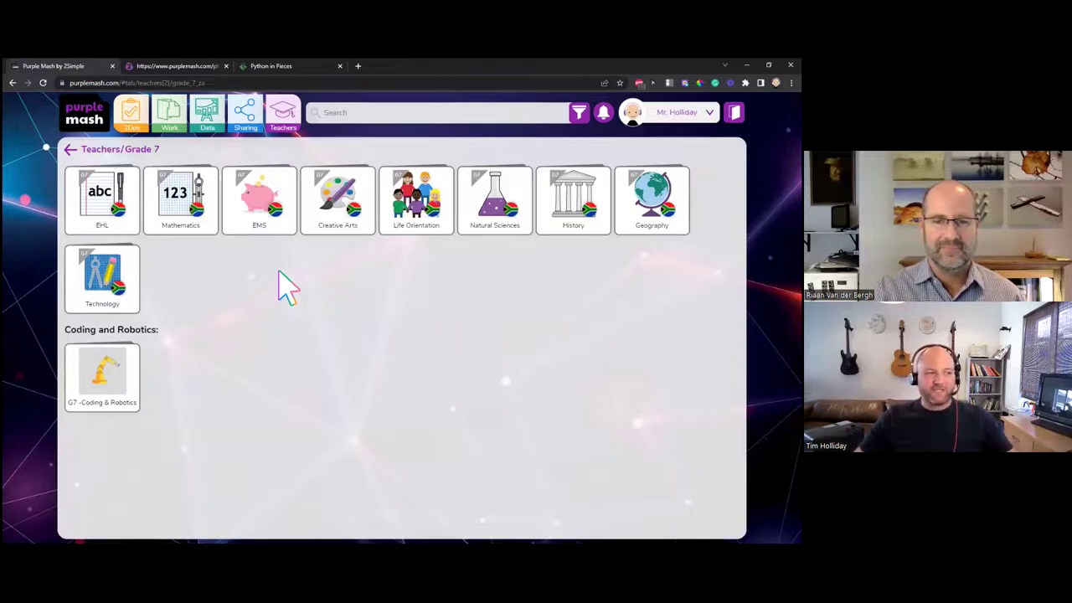
left_click(484, 211)
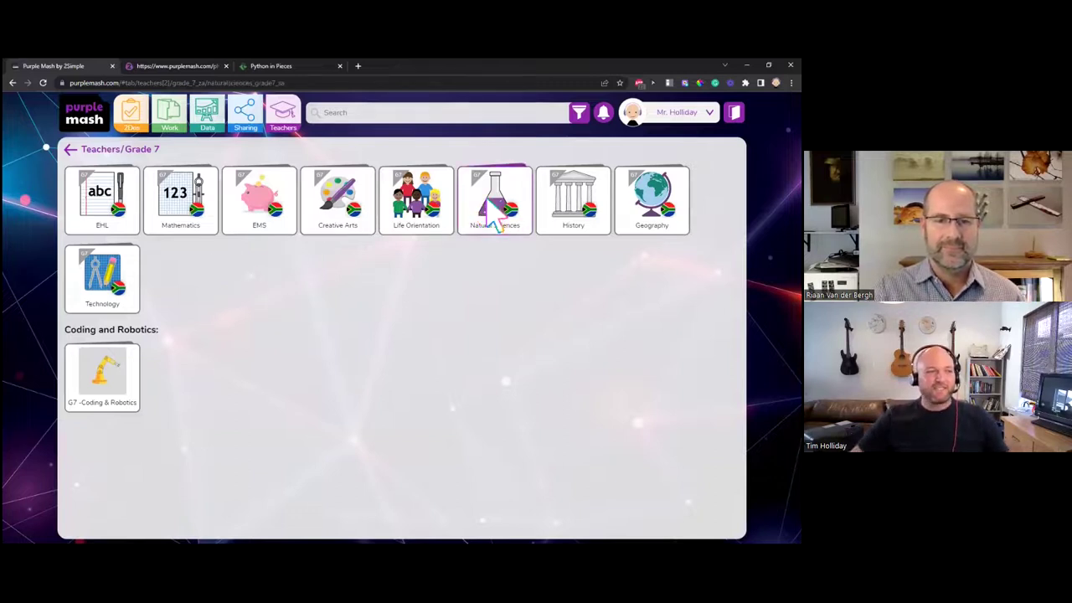
mouse_move(127, 283)
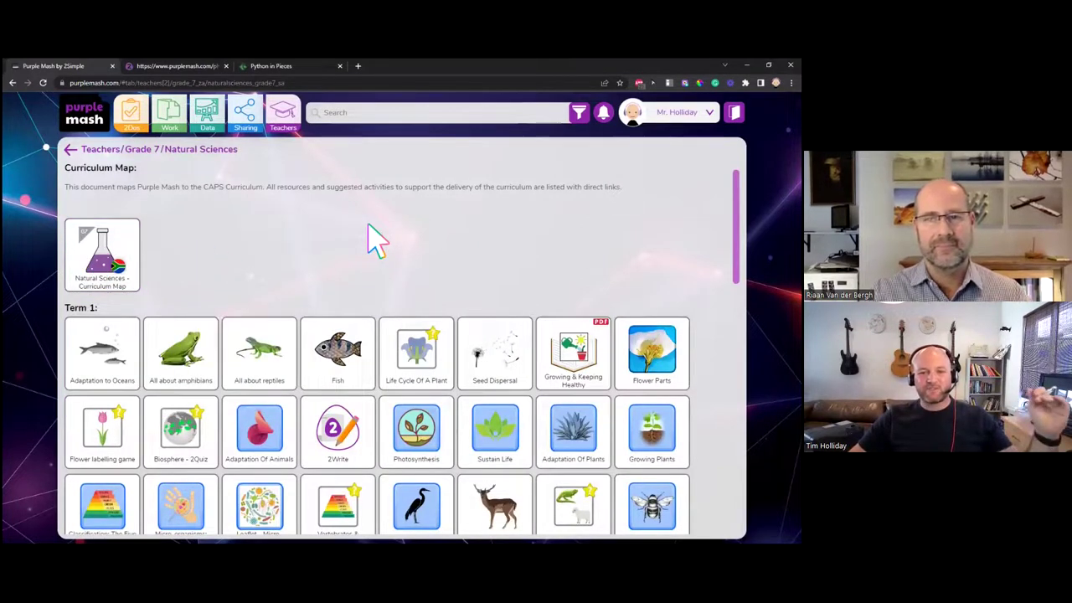
scroll(456, 253, "down", 3)
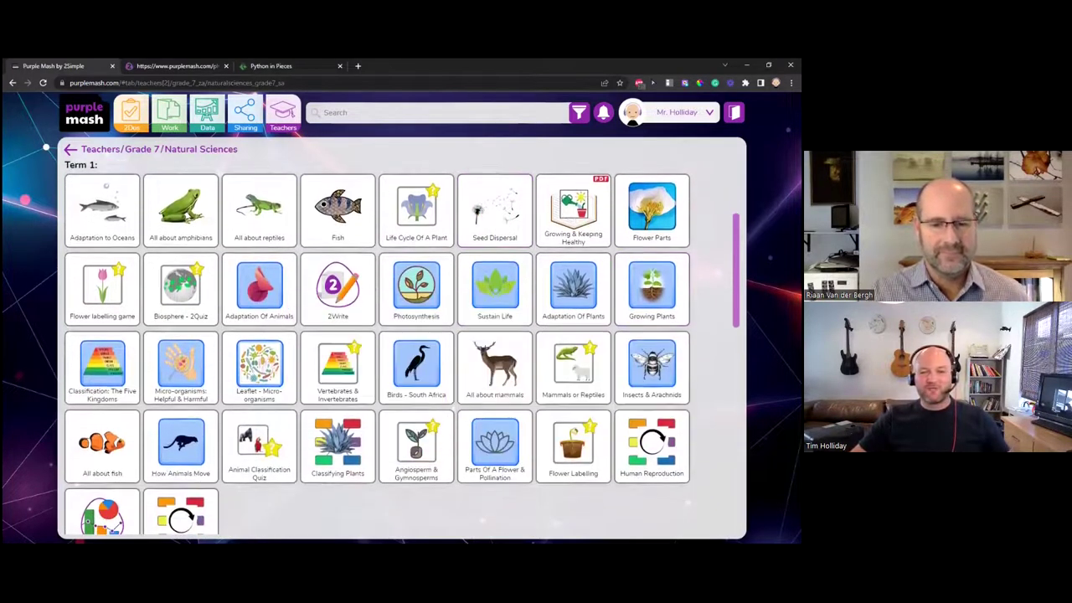
scroll(377, 343, "down", 1)
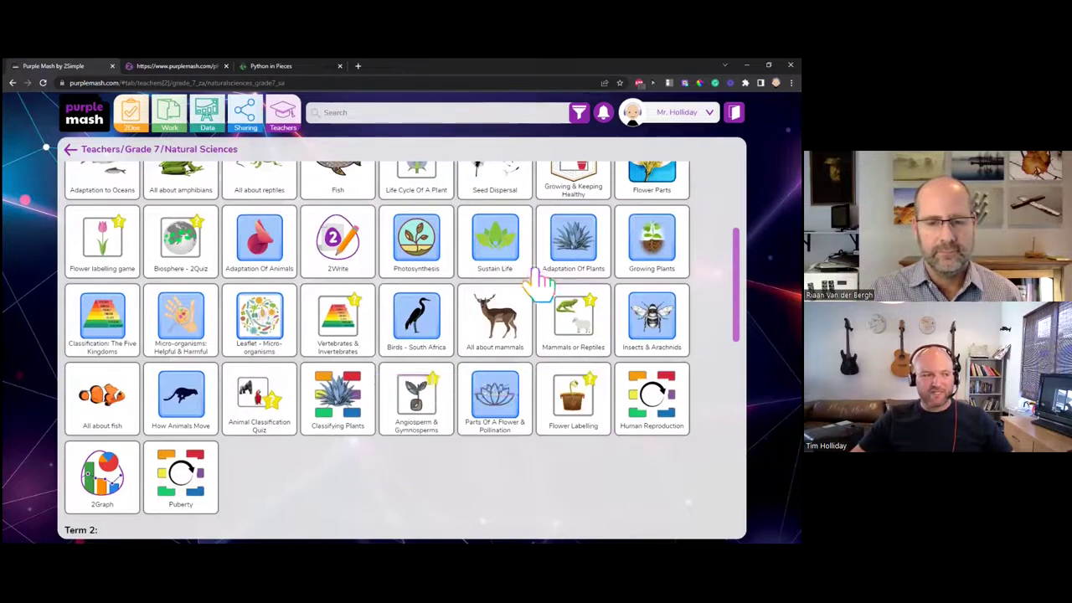
scroll(522, 268, "up", 4)
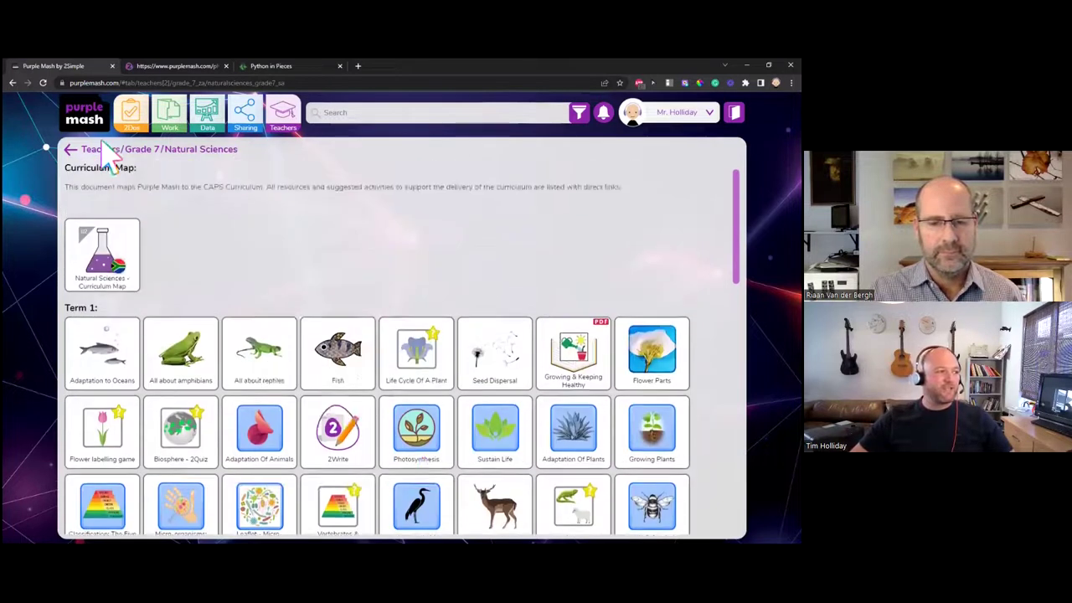
Step: Navigate back up to the curriculum maps and open Coding & Robotics, then G4 - Coding & Robotics
left_click(156, 151)
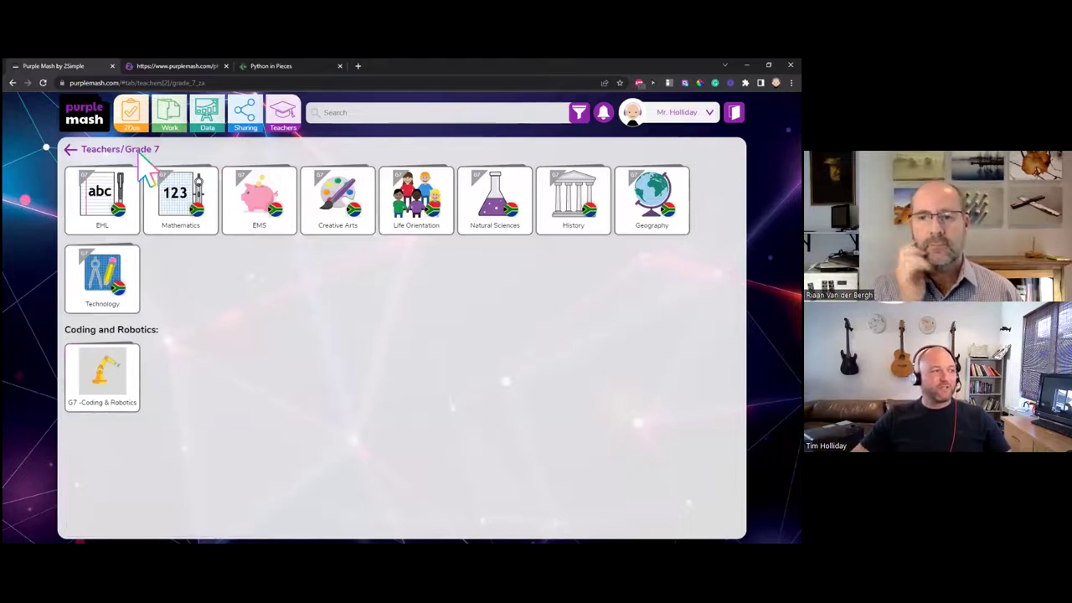
left_click(101, 152)
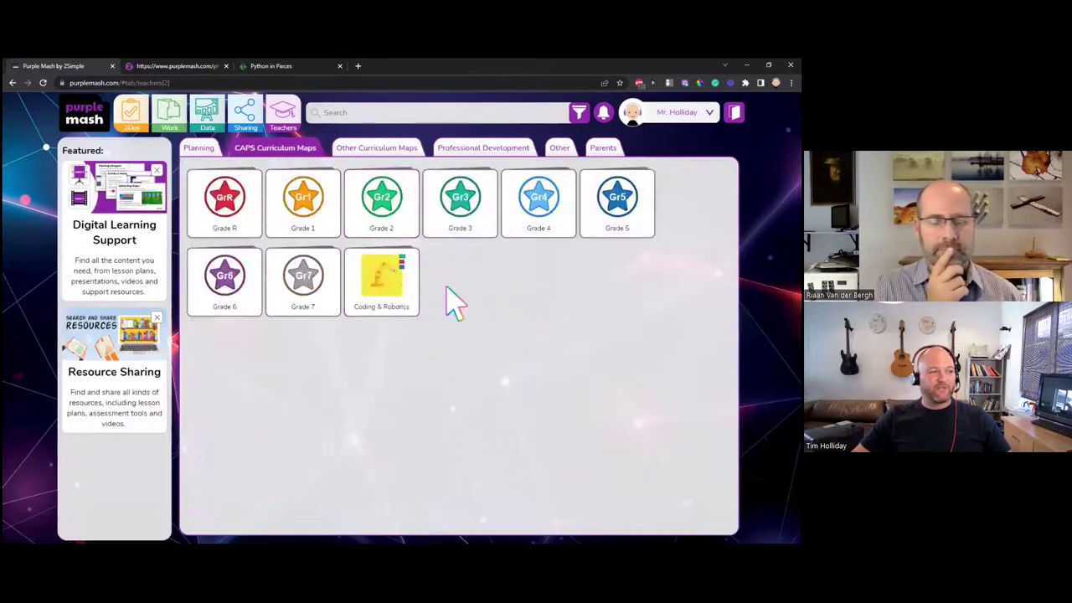
mouse_move(412, 285)
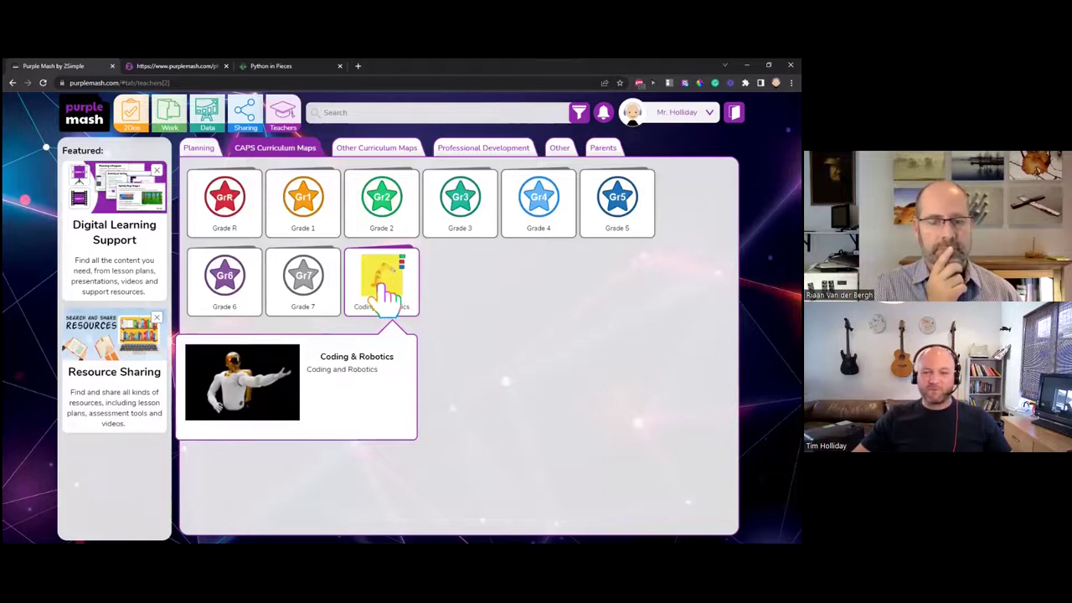
left_click(381, 287)
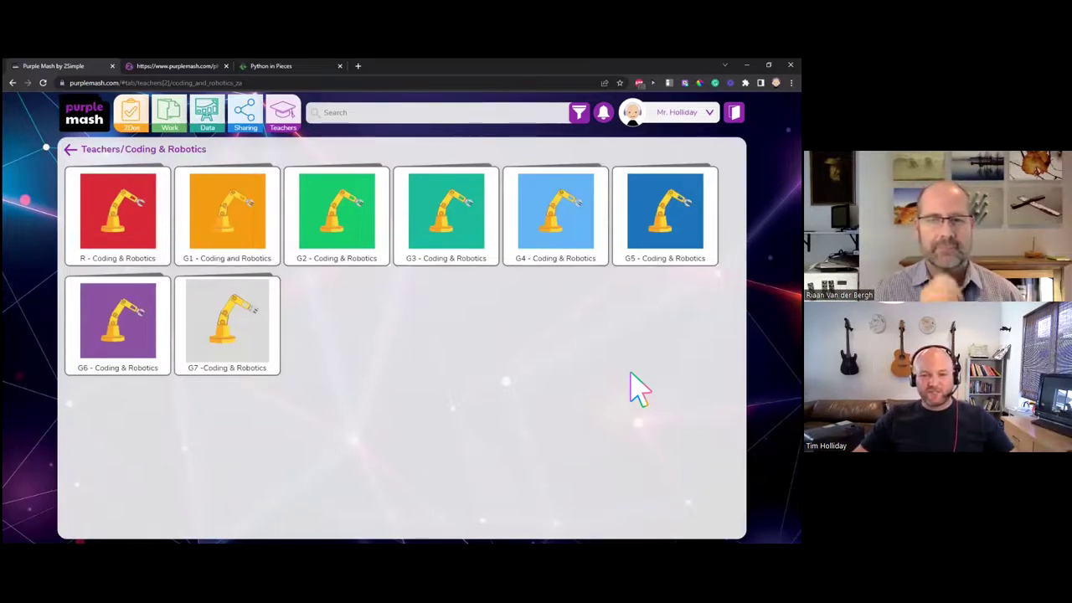
left_click(551, 226)
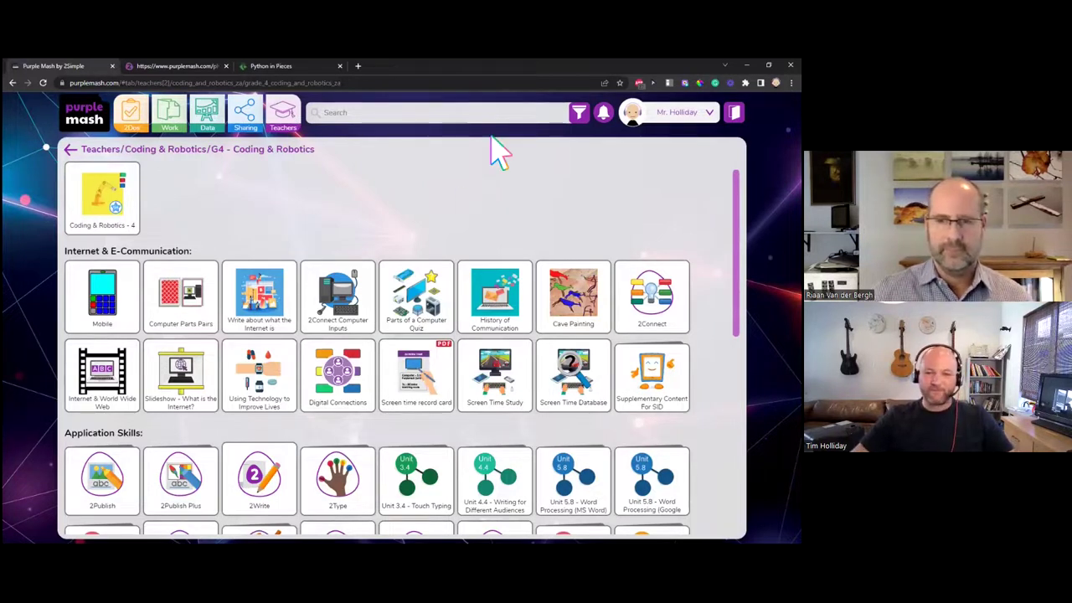
Step: Open the 2Dos list, then go back to the Purple Mash home page via the logo
left_click(132, 124)
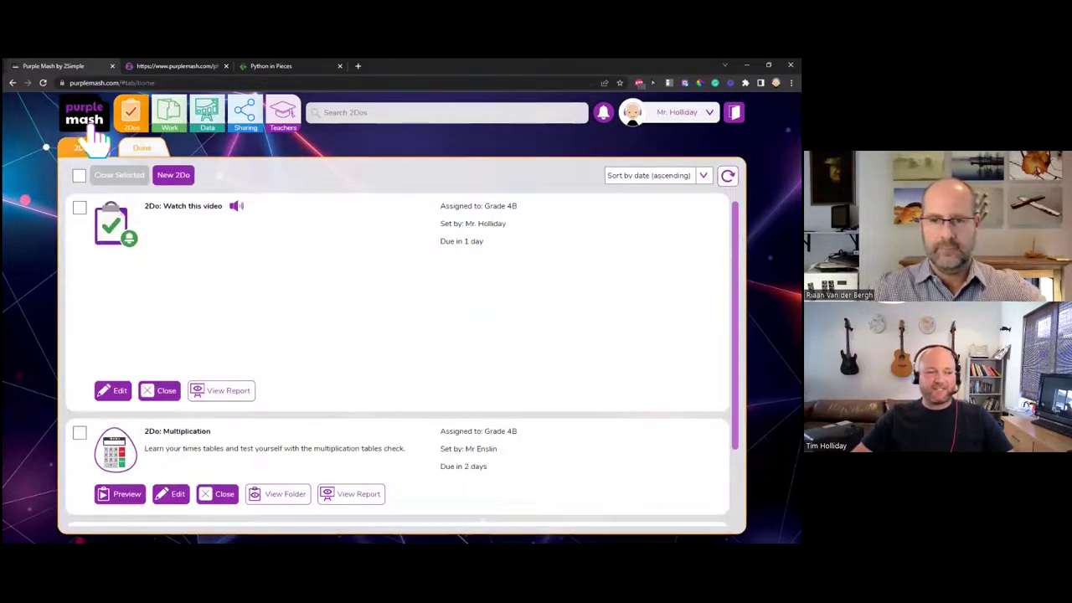
left_click(87, 134)
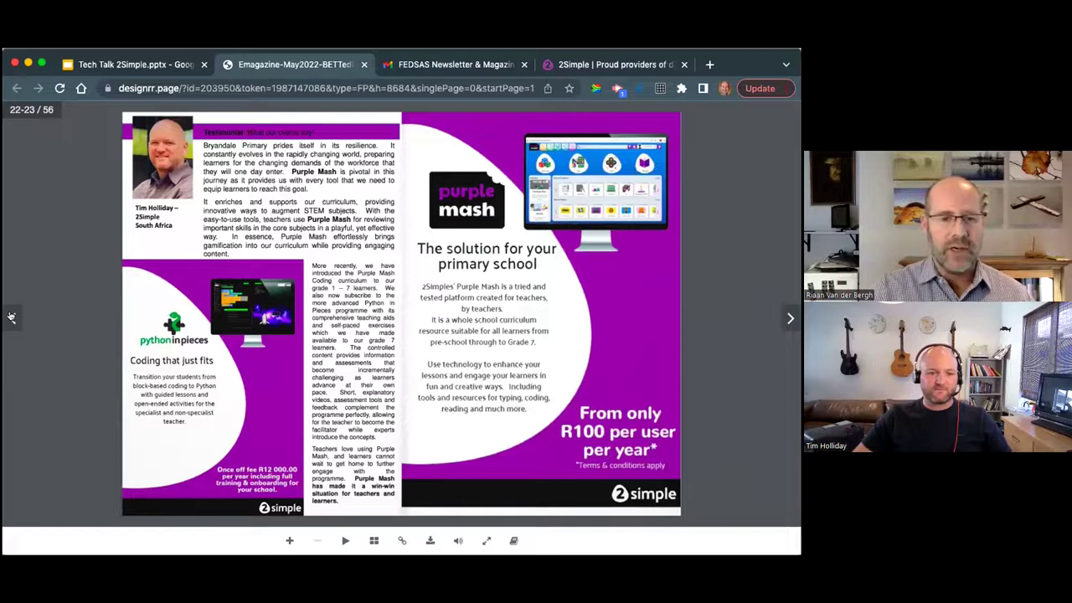
Step: Turn the flipbook back five times from spread 22-23 to spread 14-15
left_click(11, 317)
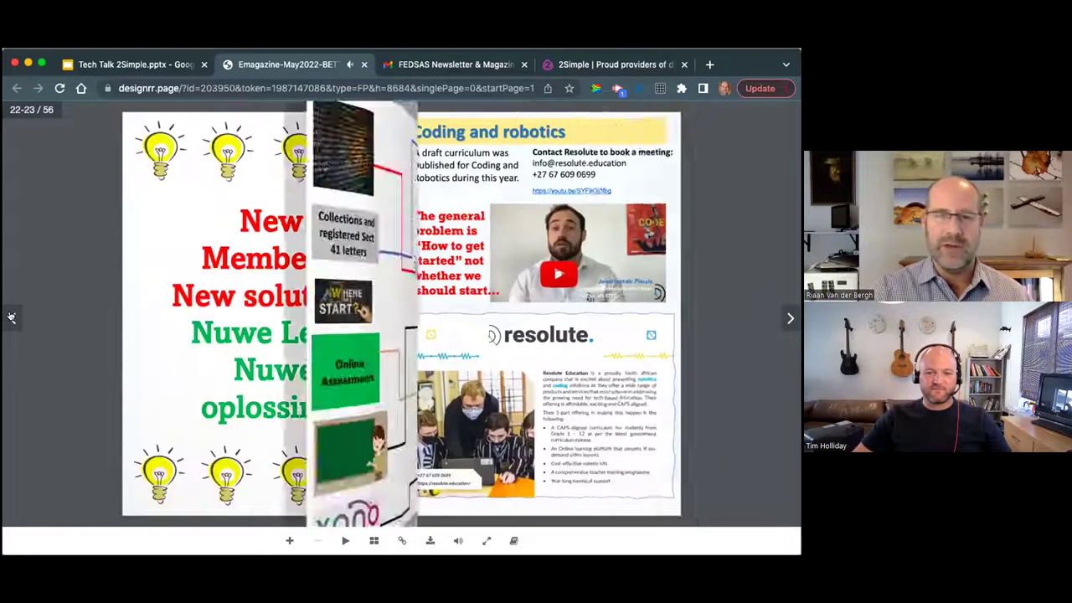
left_click(11, 317)
left_click(11, 317)
left_click(11, 317)
left_click(11, 316)
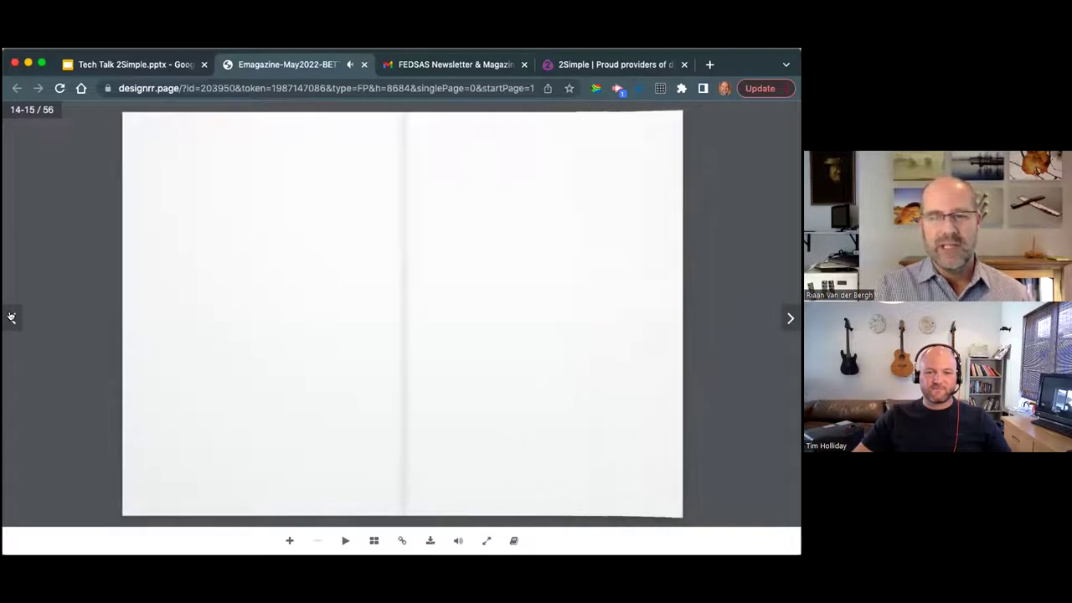
left_click(11, 317)
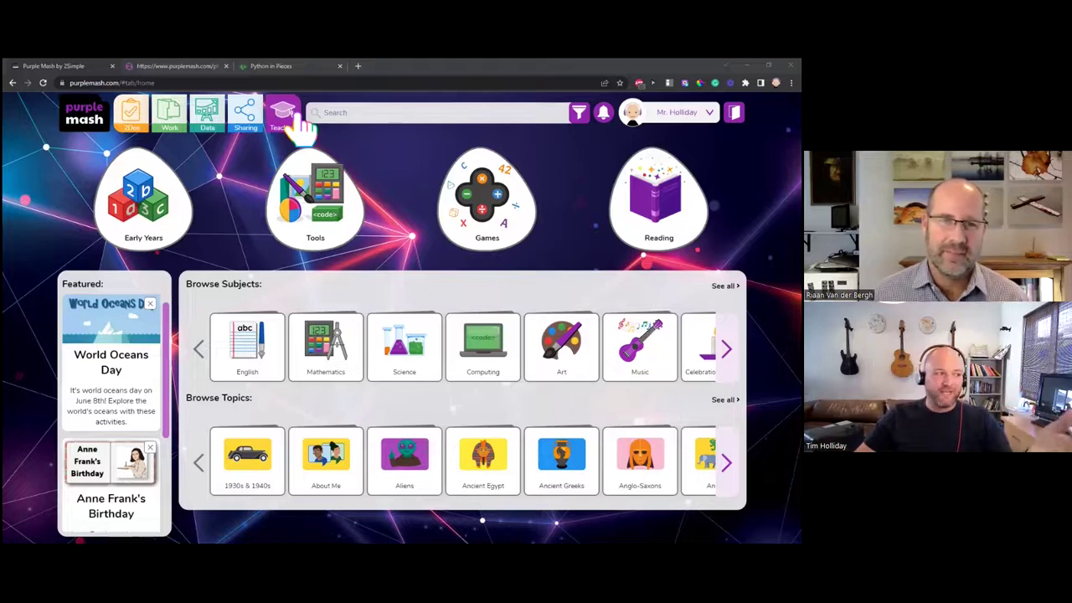
Step: Look through the Teachers CAPS curriculum maps and professional development resources, then return home
left_click(295, 120)
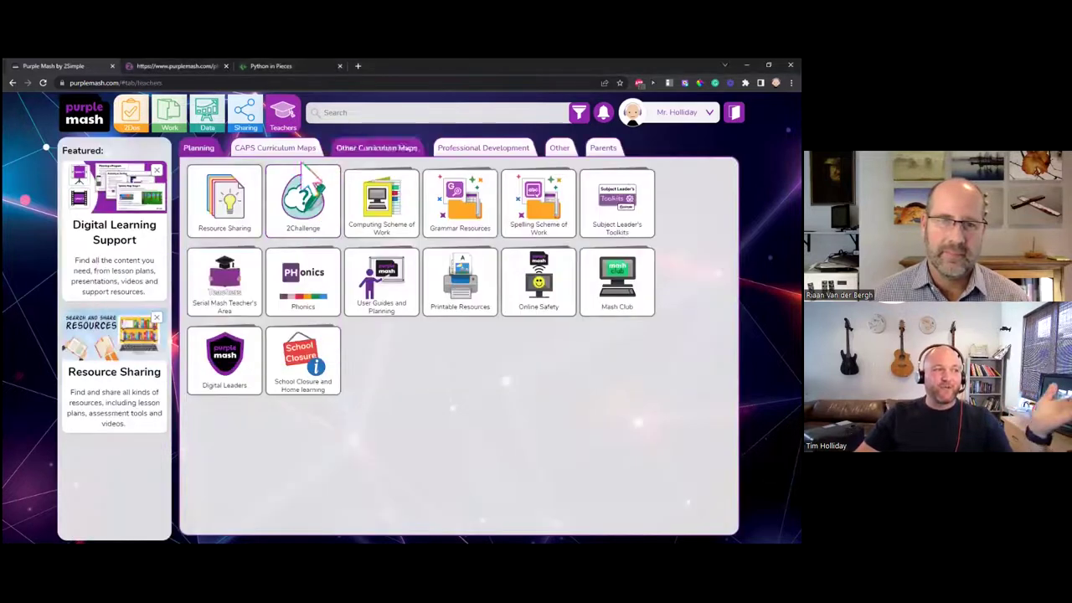
left_click(289, 154)
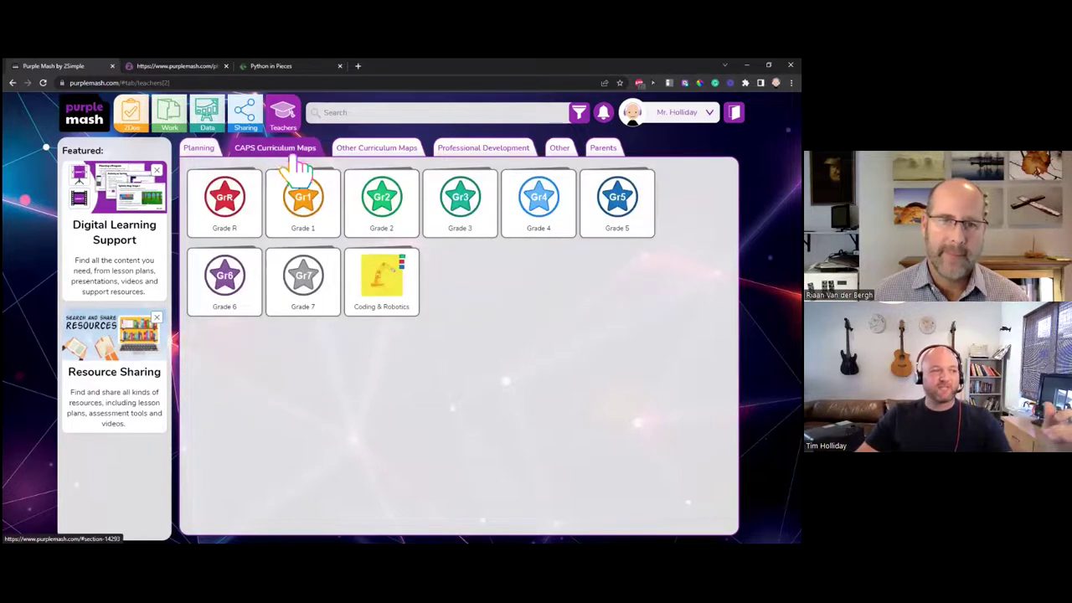
left_click(484, 157)
mouse_move(378, 232)
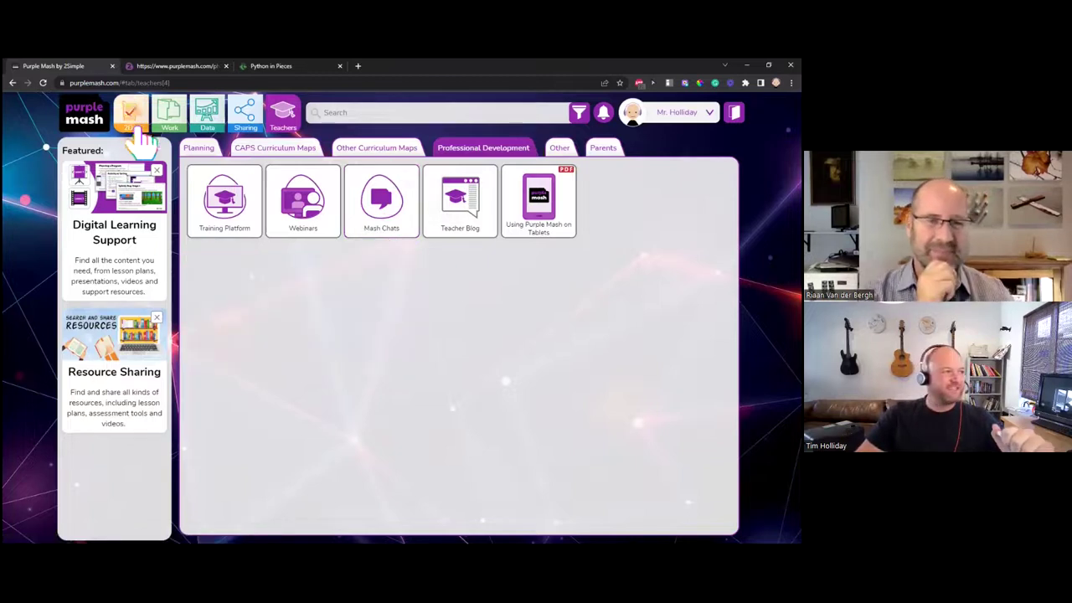
left_click(93, 122)
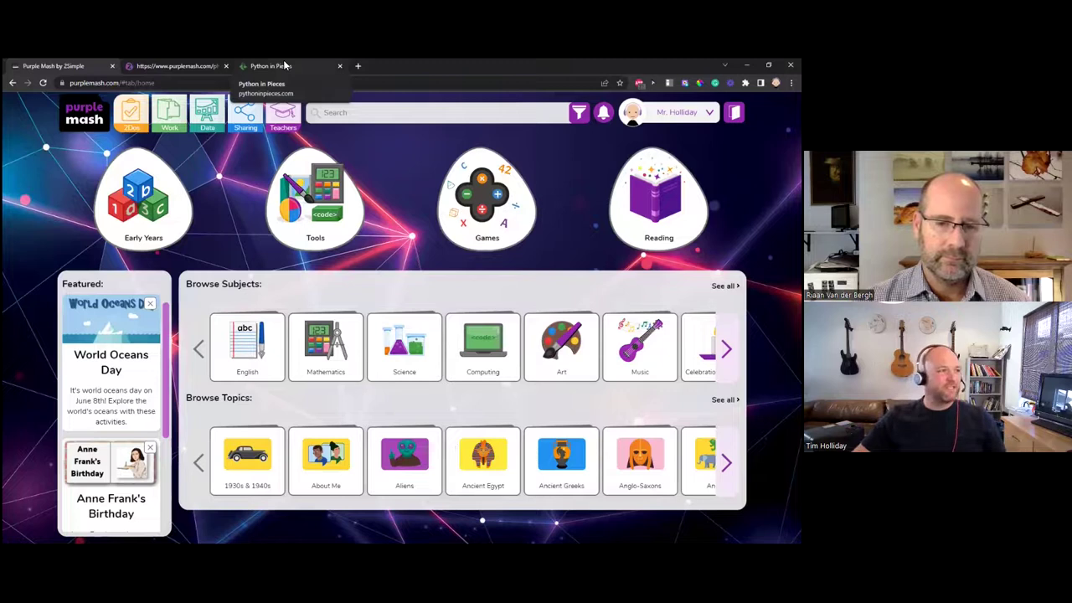
left_click(279, 67)
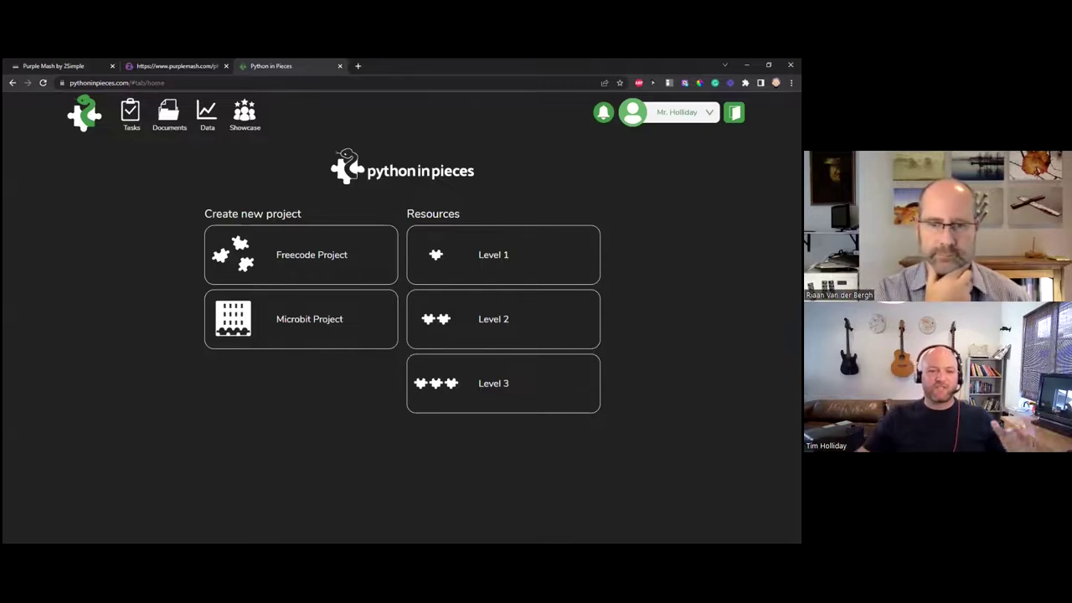
left_click(85, 64)
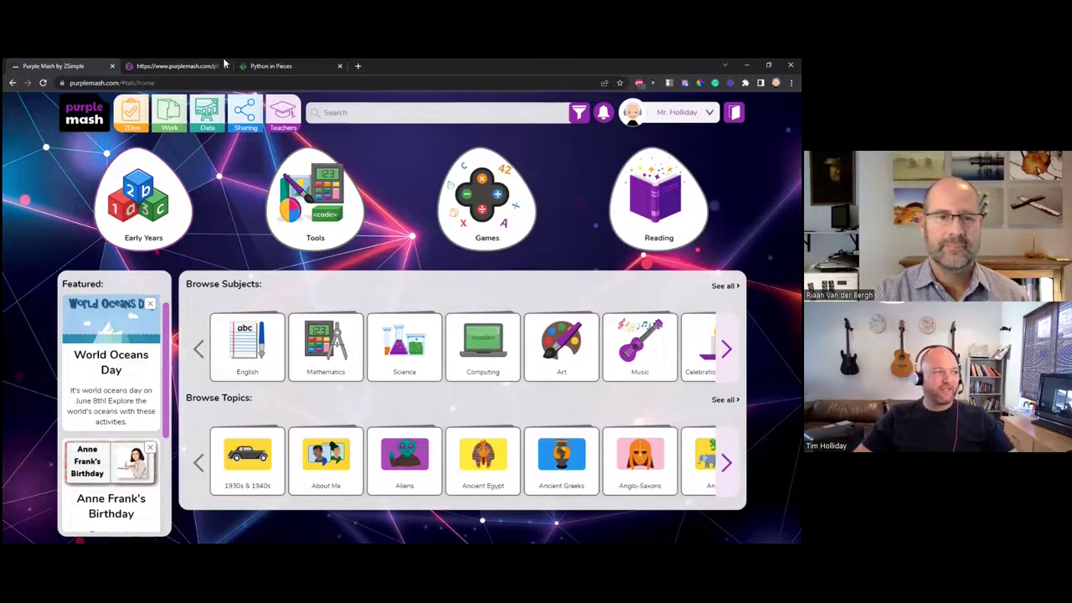
Step: Switch to the Python in Pieces browser tab to show its home page
left_click(269, 67)
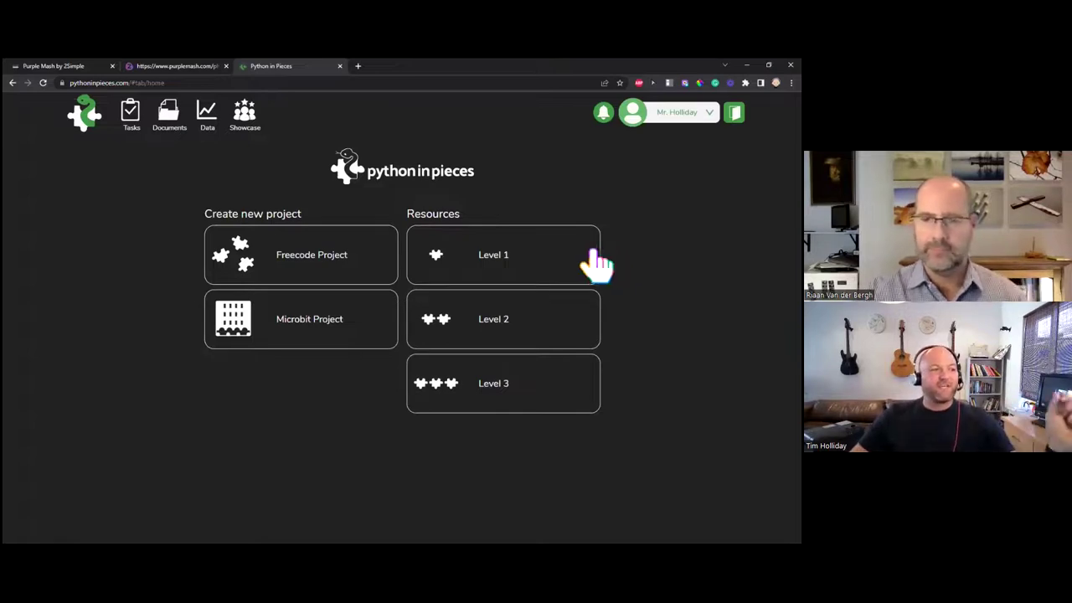
Step: In Level 1, reset progress on Lesson 1 Text Output, confirm, and dismiss the reset notice
left_click(528, 263)
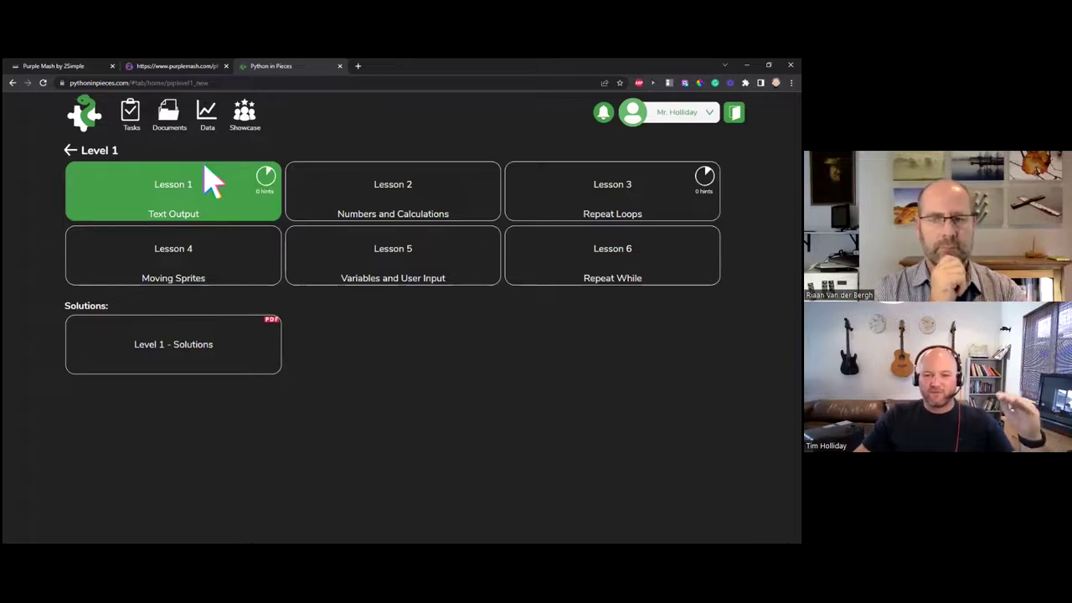
left_click(207, 188)
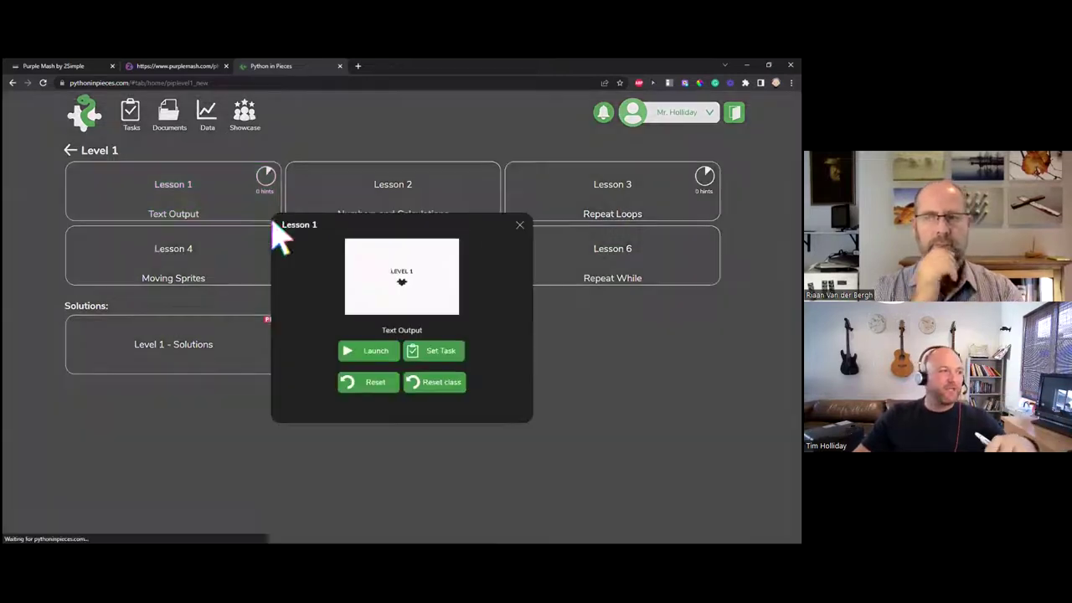
left_click(379, 381)
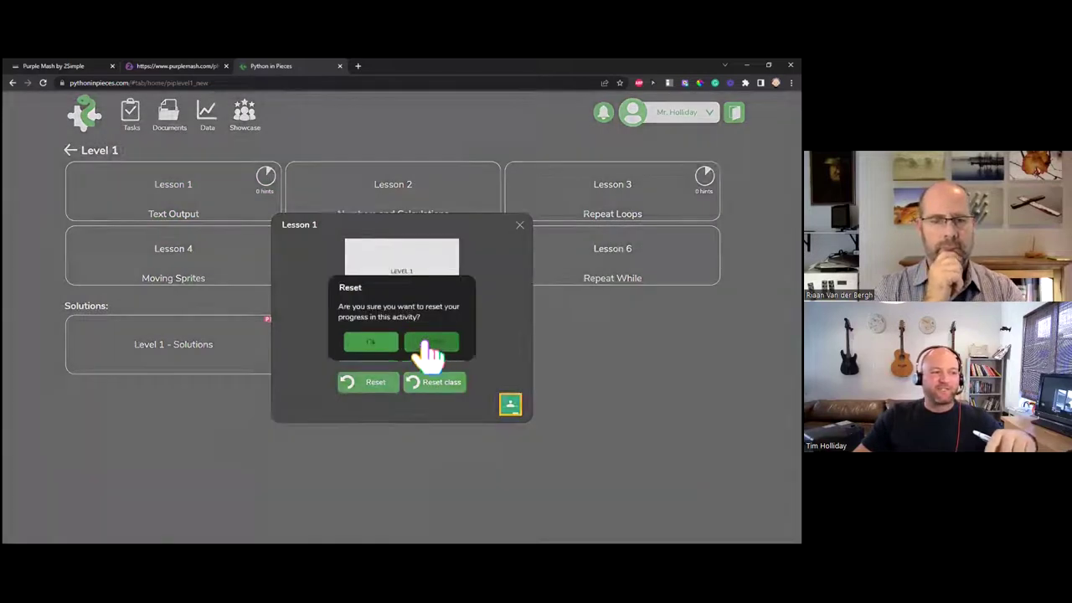
left_click(387, 343)
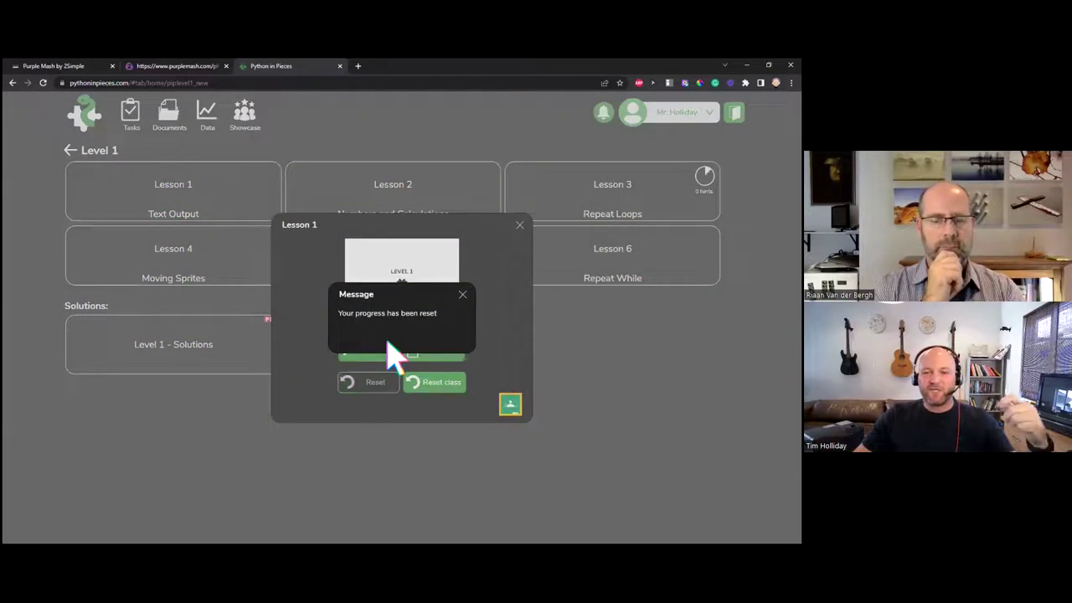
left_click(462, 294)
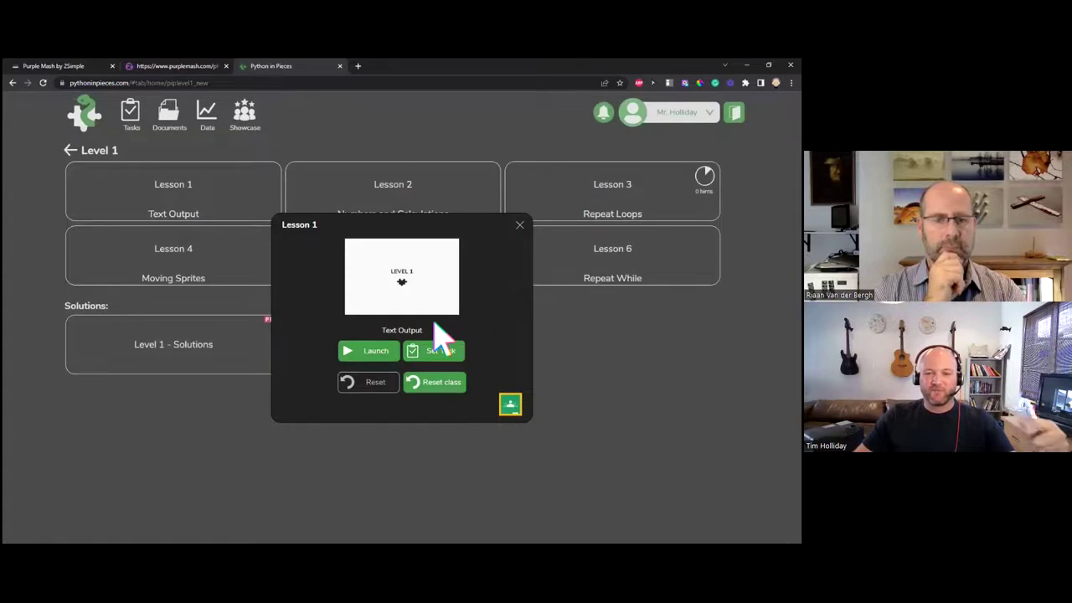
Step: Launch Lesson 1 Text Output, open the Stage 1 Hello World editor and move the Tasks panel aside
left_click(385, 352)
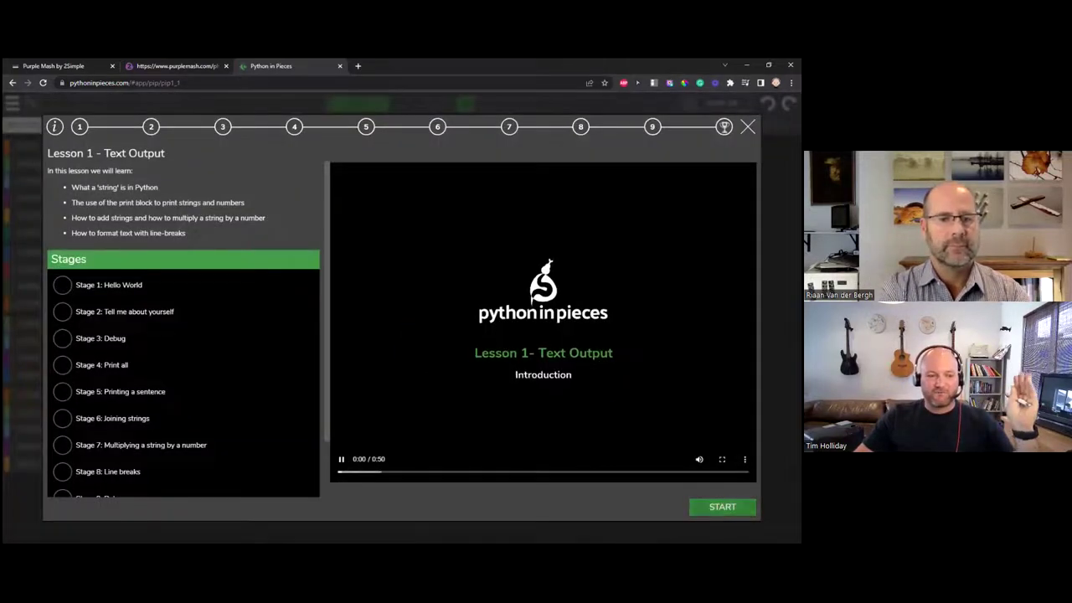
left_click(722, 507)
left_click(722, 506)
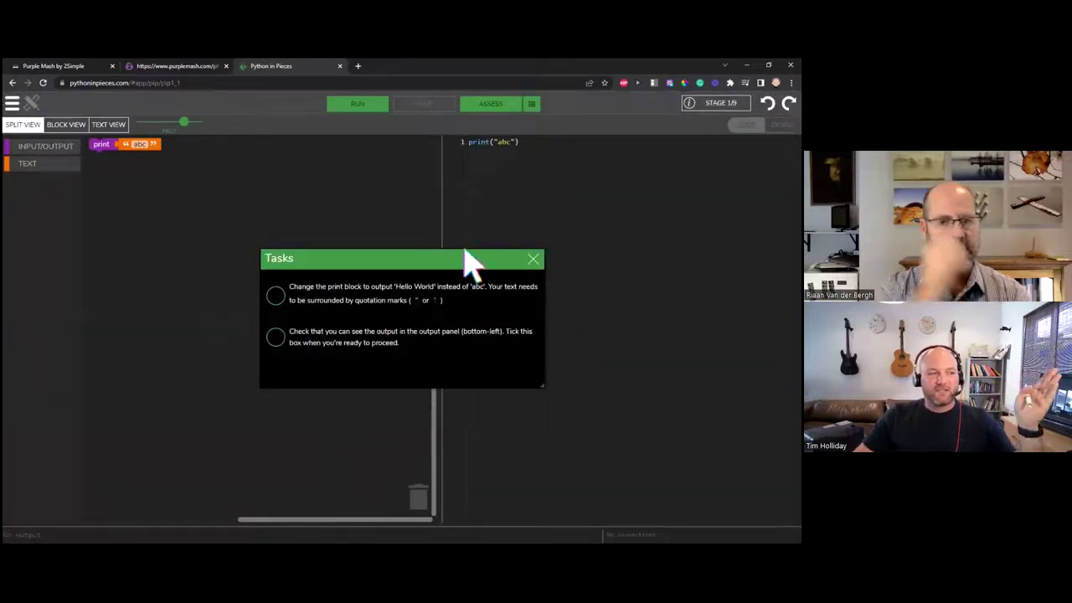
left_click_drag(469, 259, 492, 276)
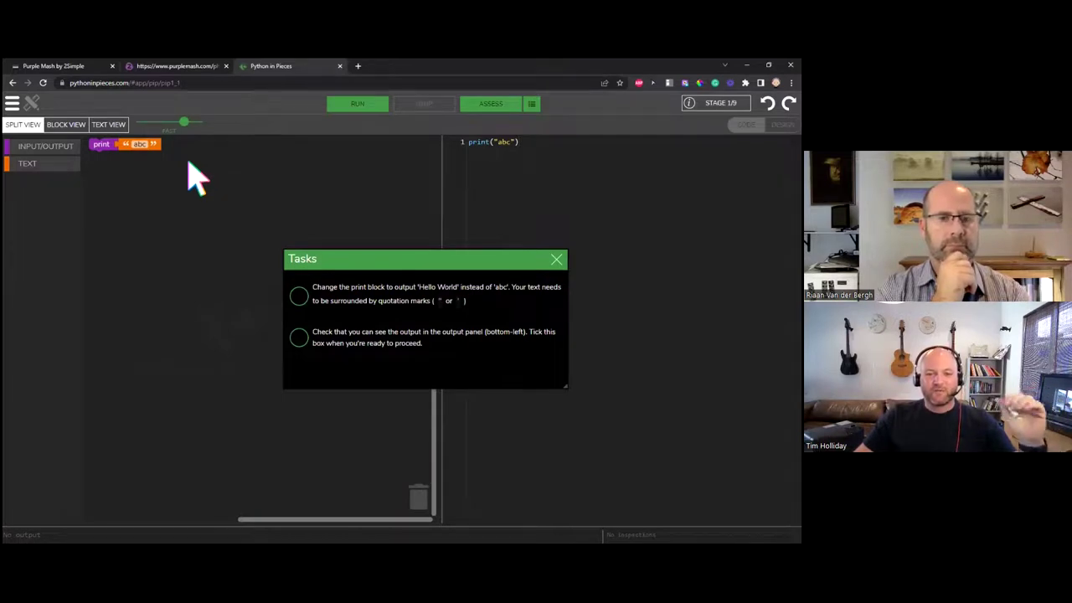
left_click_drag(382, 259, 369, 216)
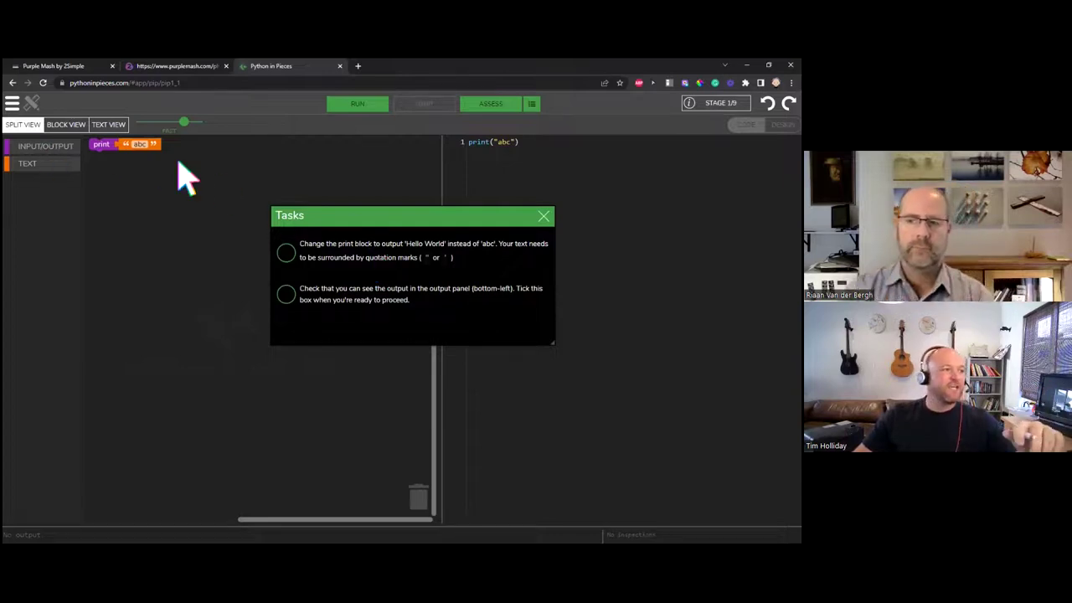
Step: Replace the print block with a fresh one from INPUT/OUTPUT and type Hello as its text
left_click_drag(99, 144, 424, 503)
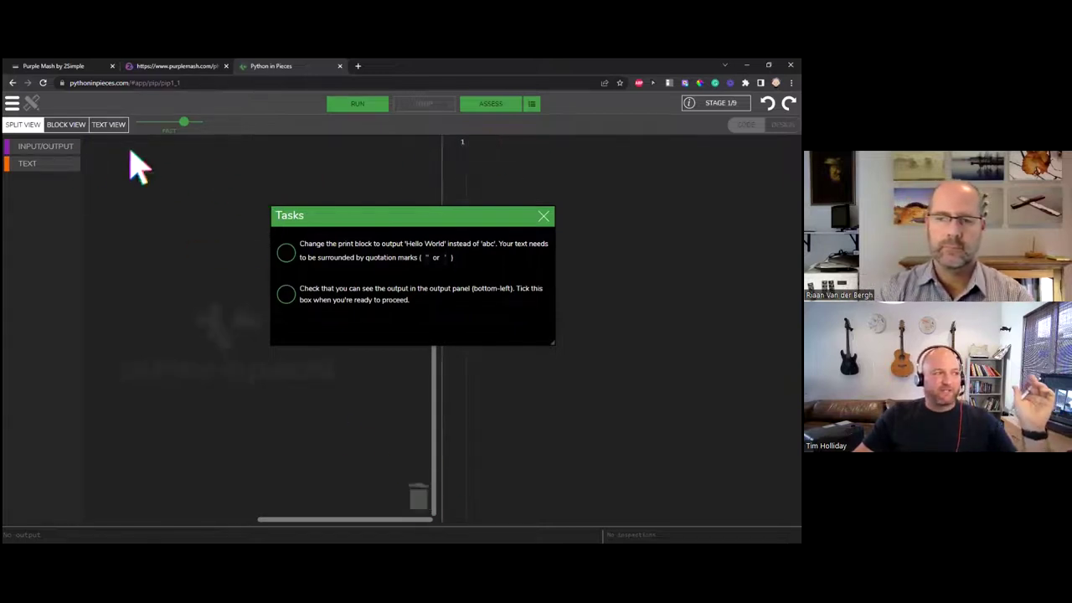
left_click(49, 147)
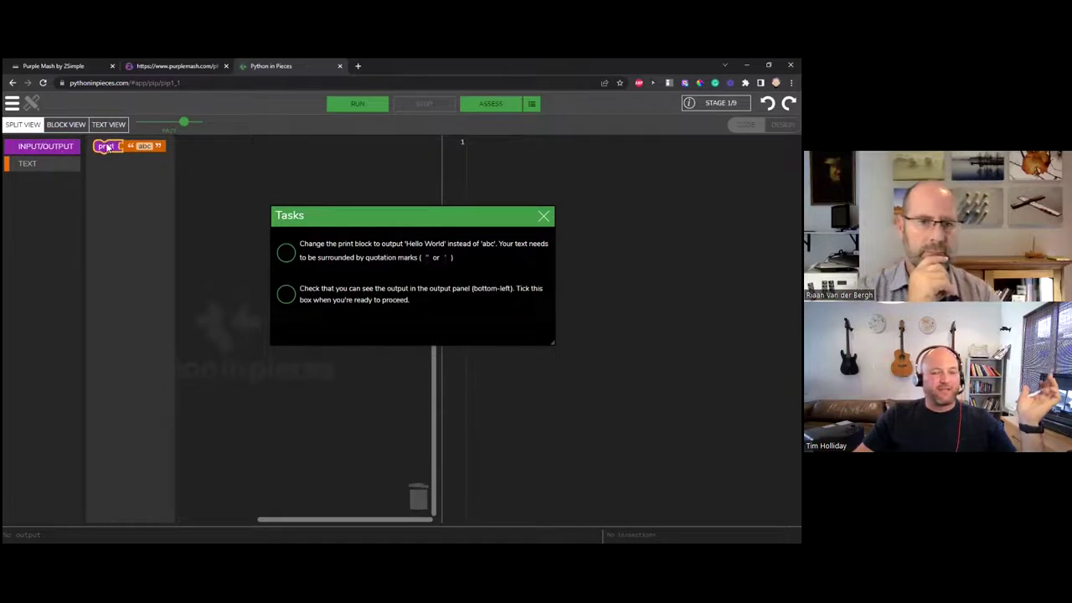
left_click_drag(118, 148, 130, 170)
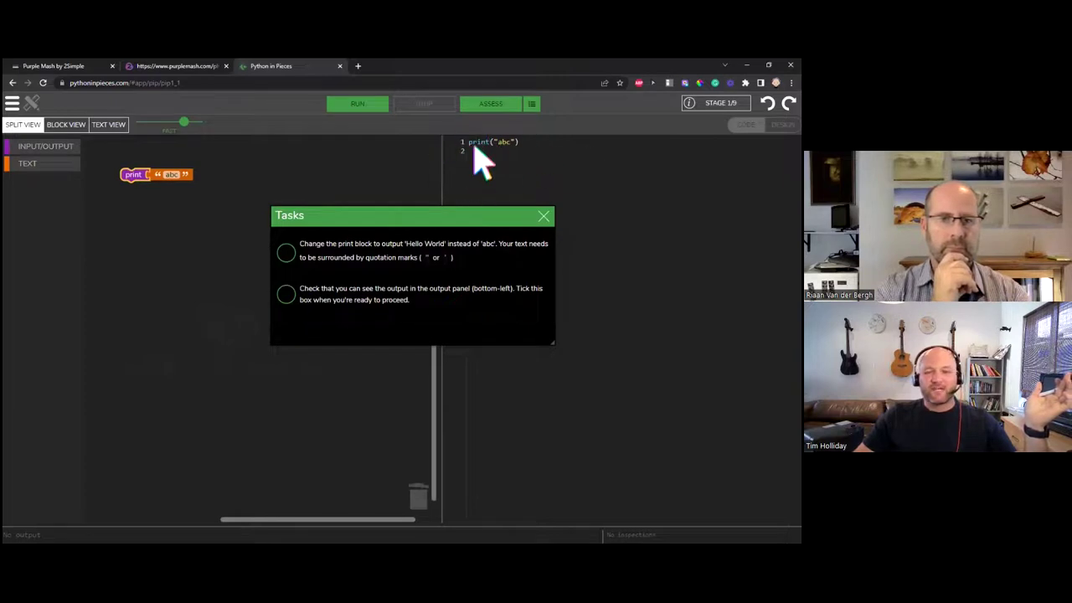
left_click(172, 175)
type("H")
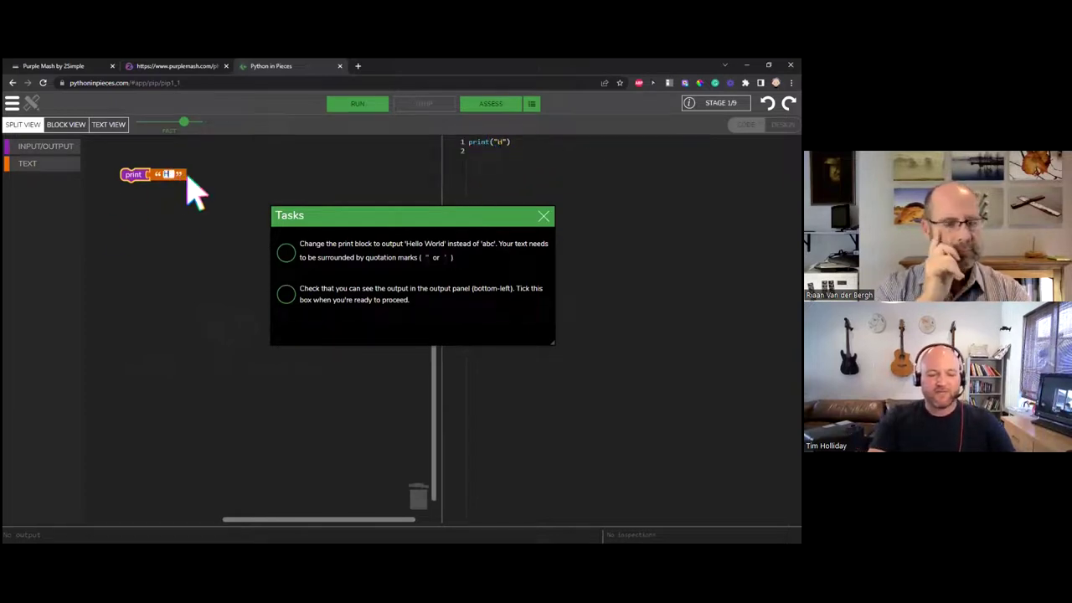
type("ello")
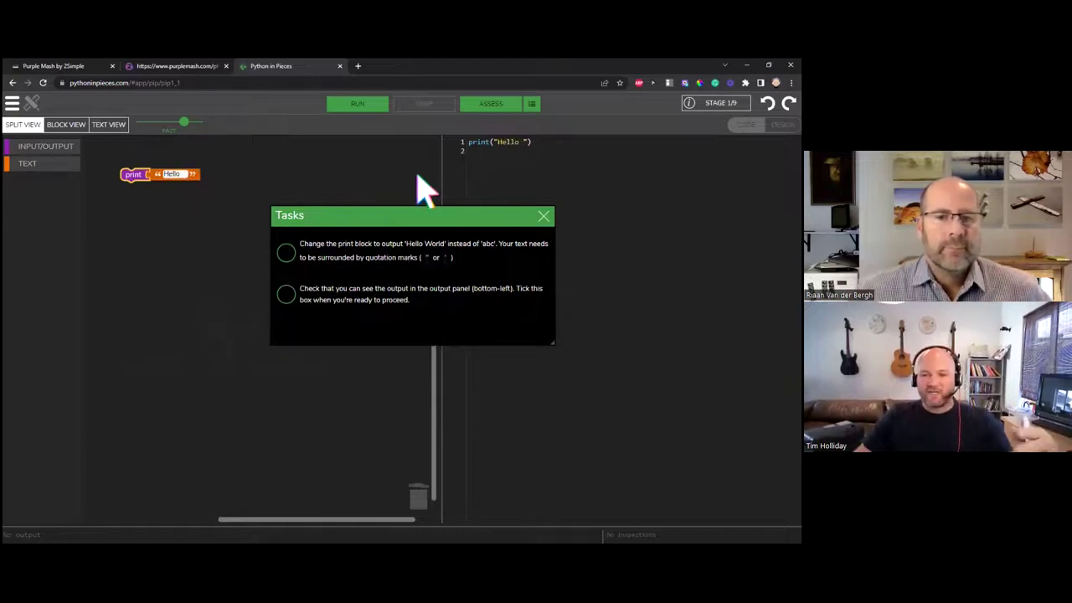
Step: Edit code line 1 to read print("Hello World"), restoring the bracket and removing the trailing space
left_click(539, 150)
key("BackSpace")
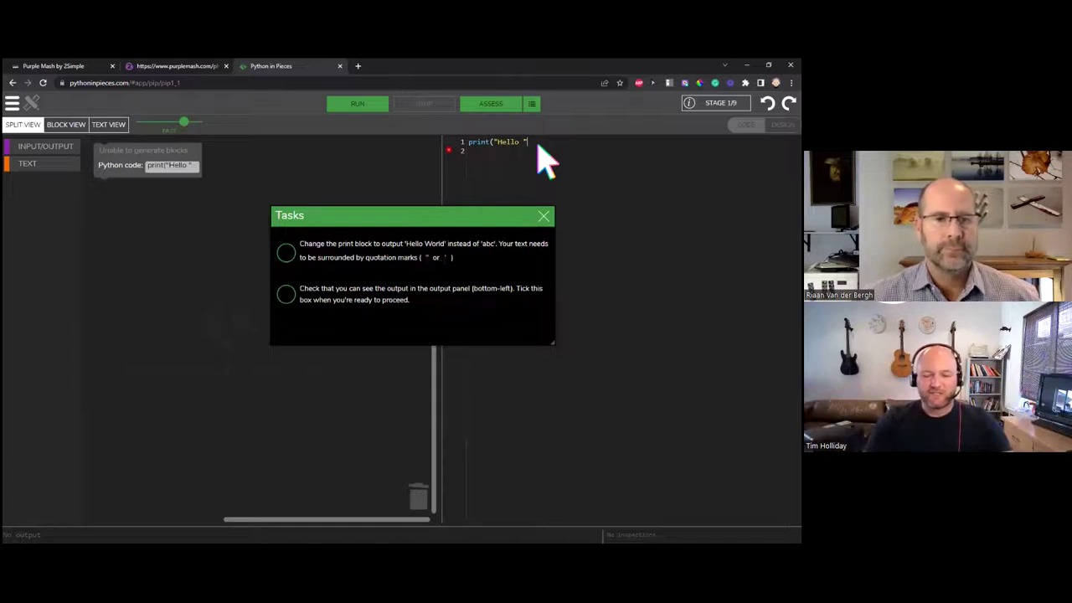
type(")")
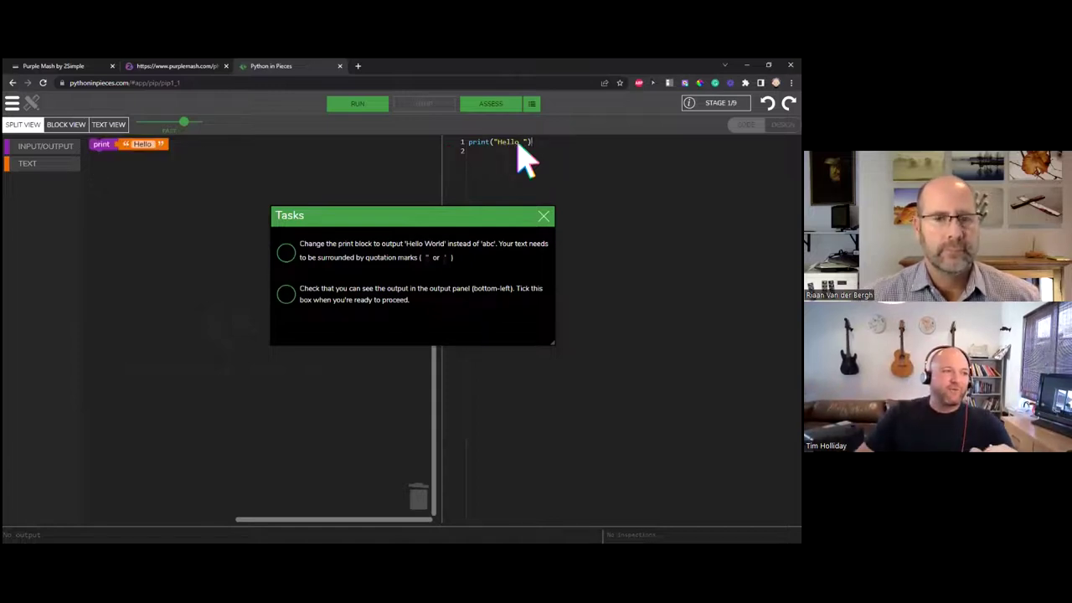
left_click(520, 143)
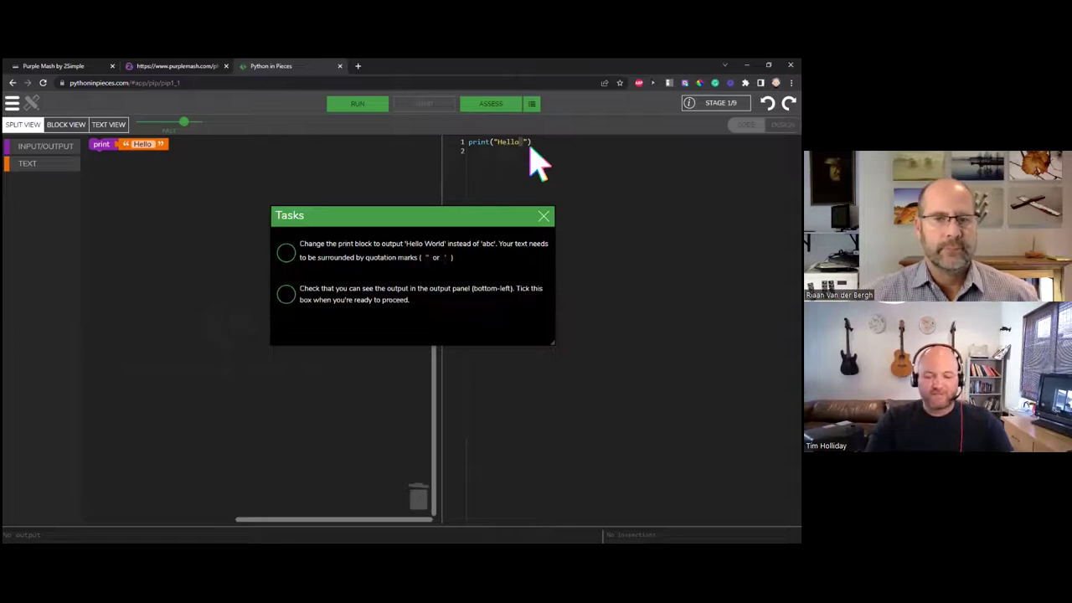
type("World")
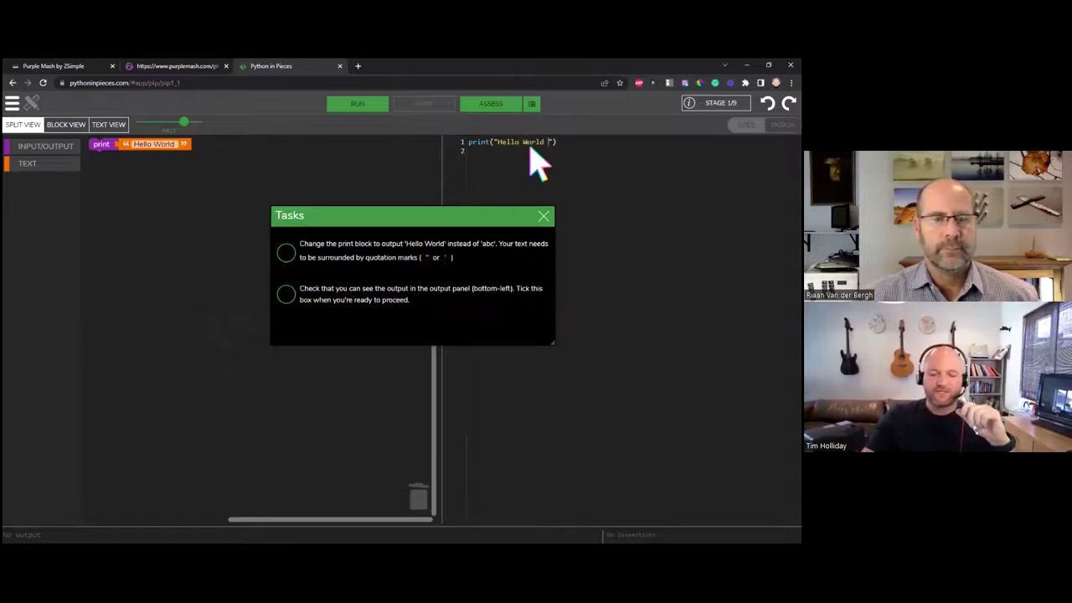
key("Delete")
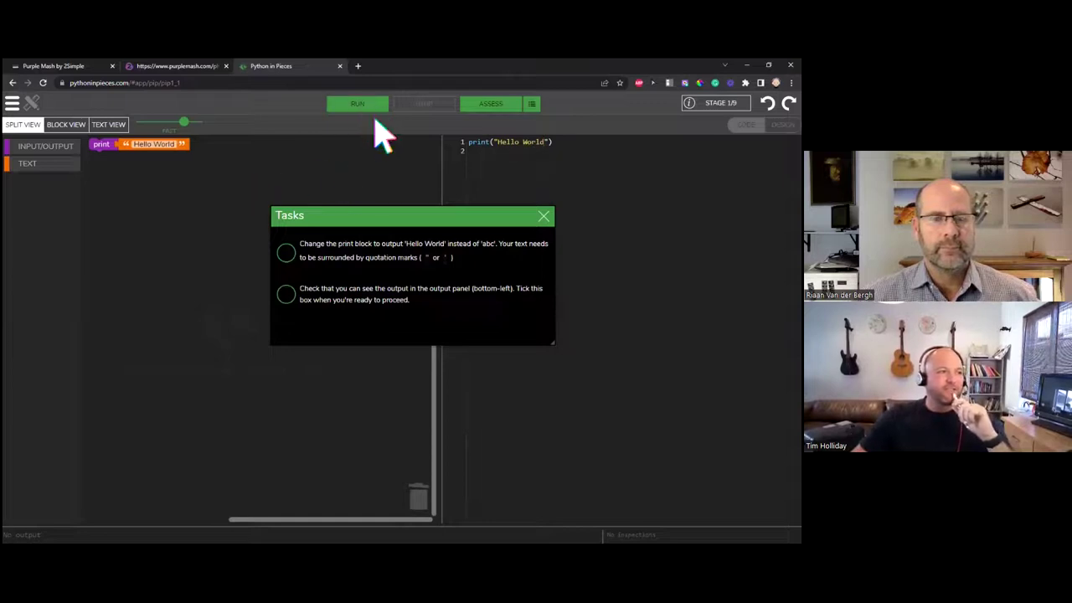
Step: Run the Hello World program, have it assessed, tick the output check and complete Stage 1
left_click(367, 105)
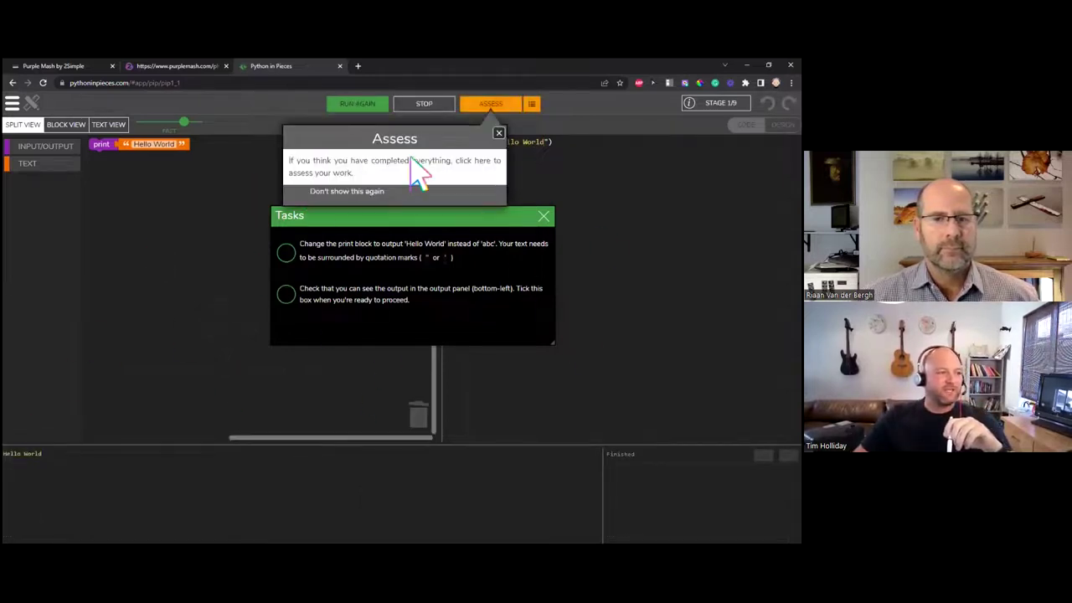
left_click_drag(390, 220, 429, 239)
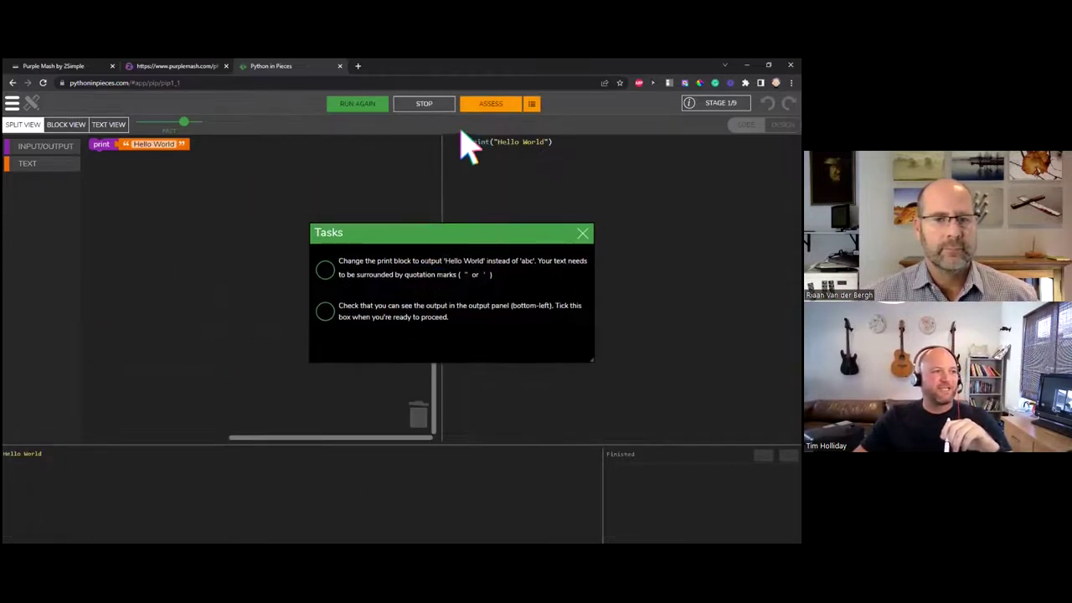
left_click(490, 104)
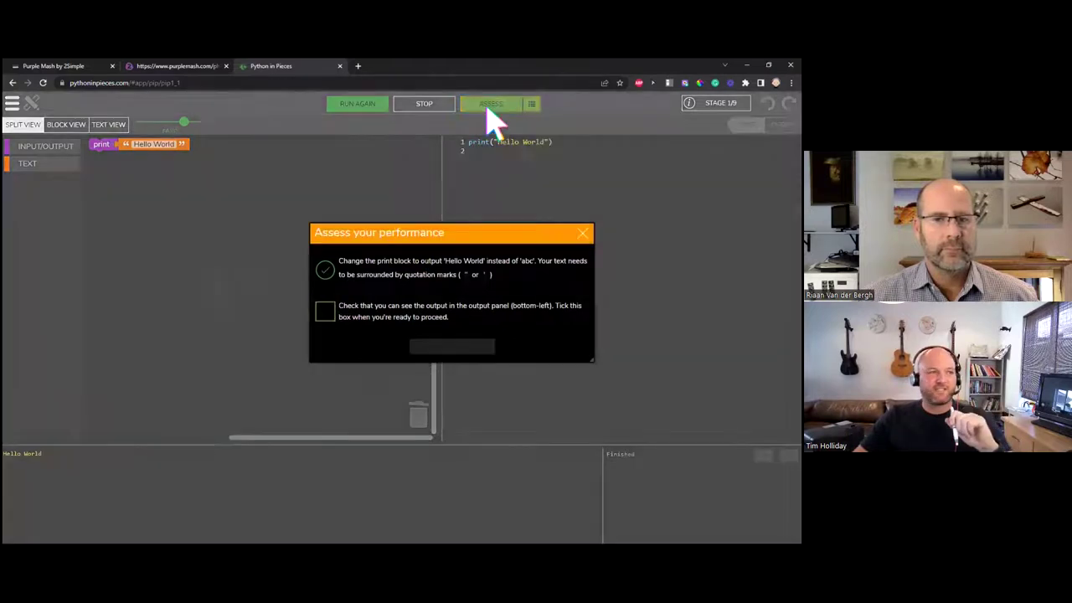
left_click(326, 314)
left_click(445, 346)
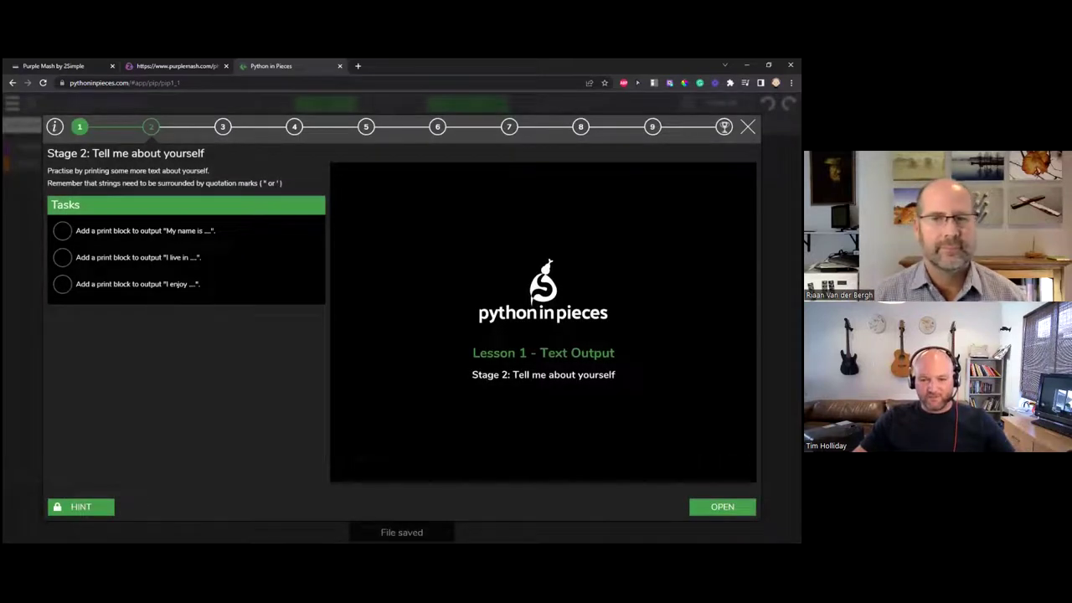
Step: Close the Stage 2 intro and task list, then exit the lesson from the project menu
key("Escape")
left_click(583, 233)
left_click(11, 105)
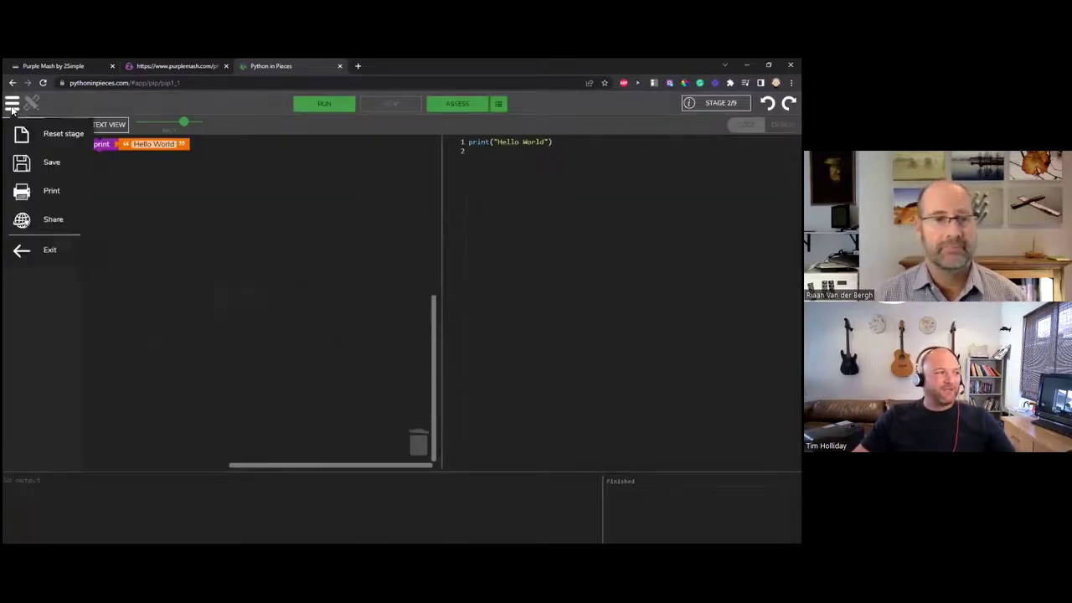
left_click(25, 251)
Step: Confirm leaving the lesson, go home, glance at Freecode Project options, then open the Showcase
left_click(345, 337)
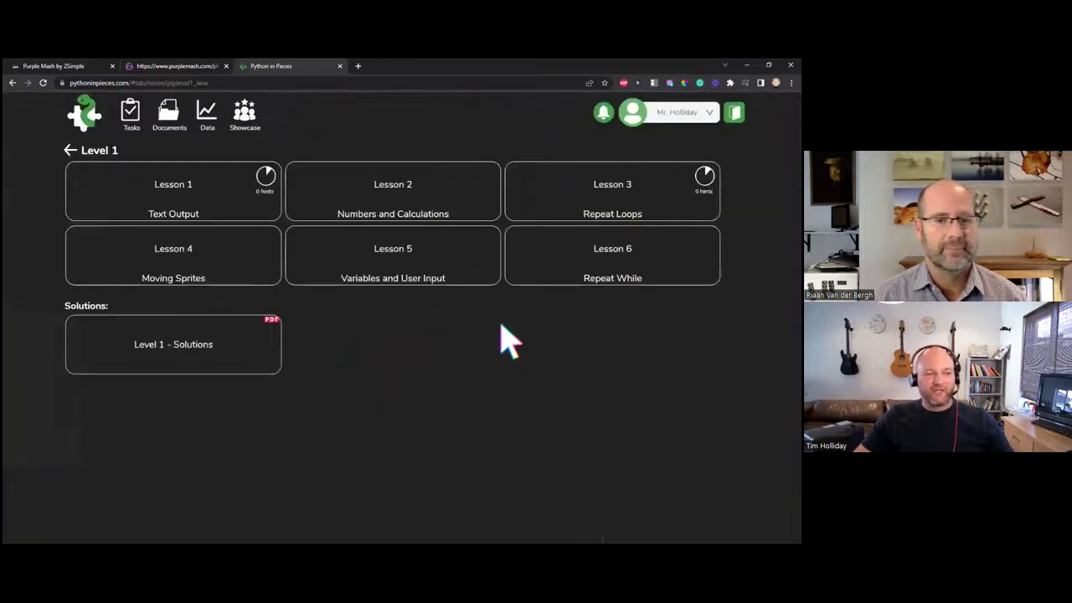
left_click(87, 113)
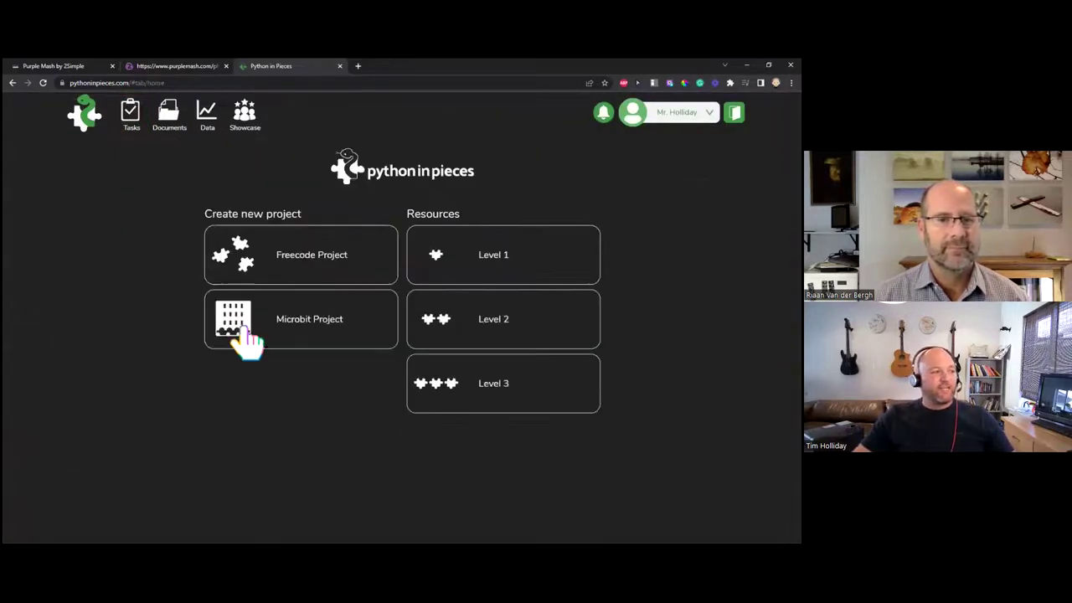
left_click(325, 267)
left_click(514, 249)
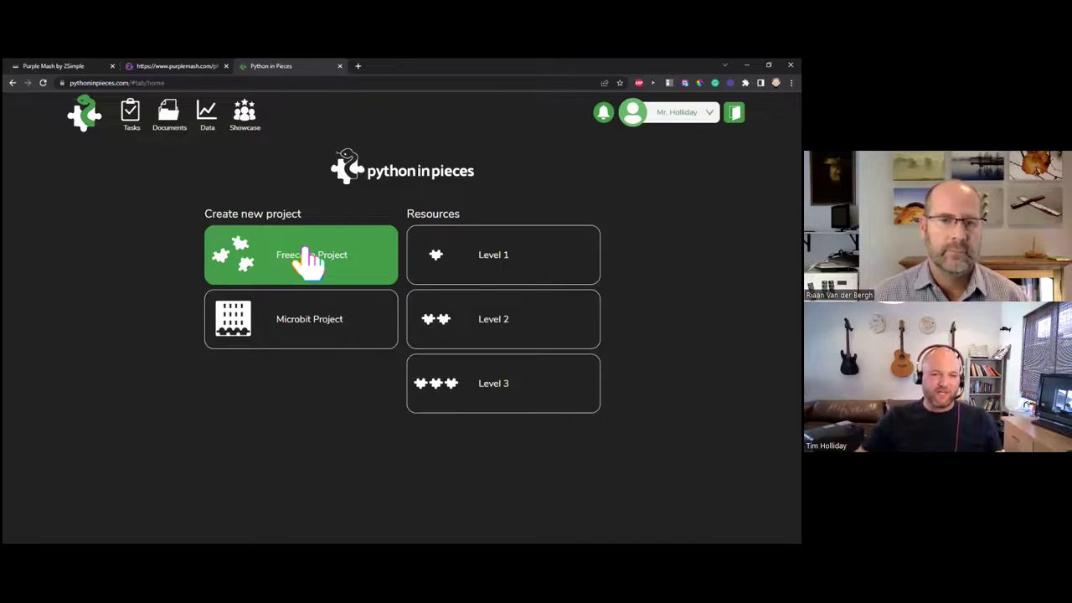
left_click(246, 114)
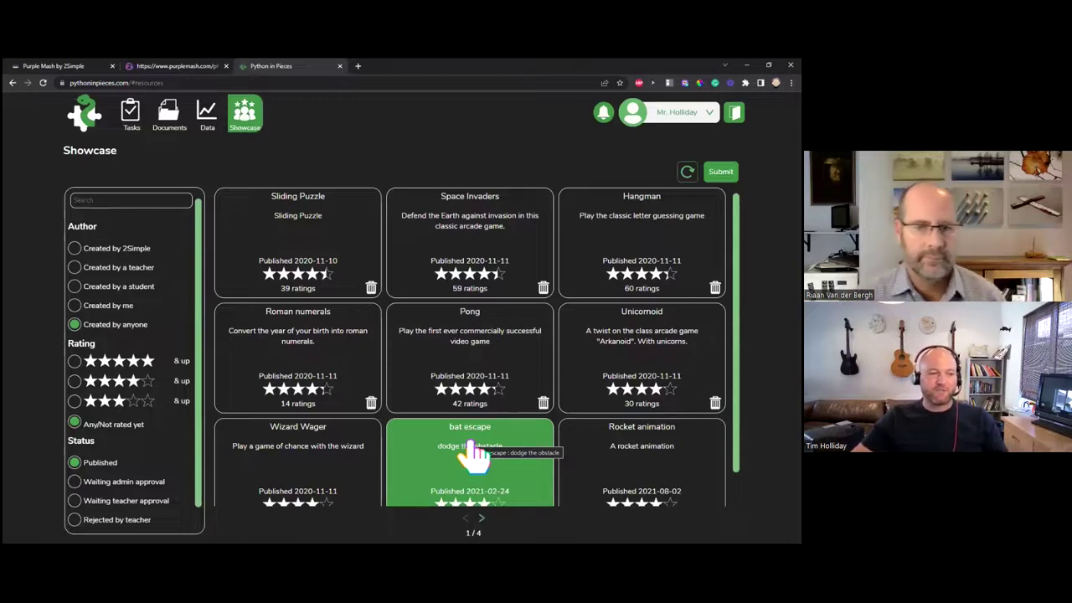
Step: Open the bat escape project, show its Python code full width, and let the game finish
left_click(471, 443)
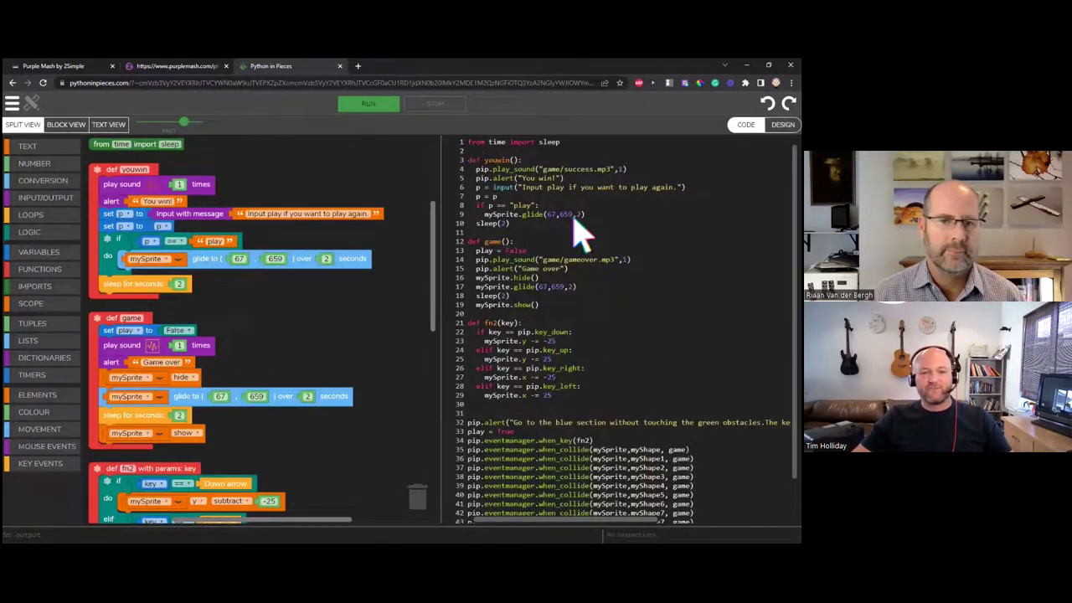
left_click(107, 133)
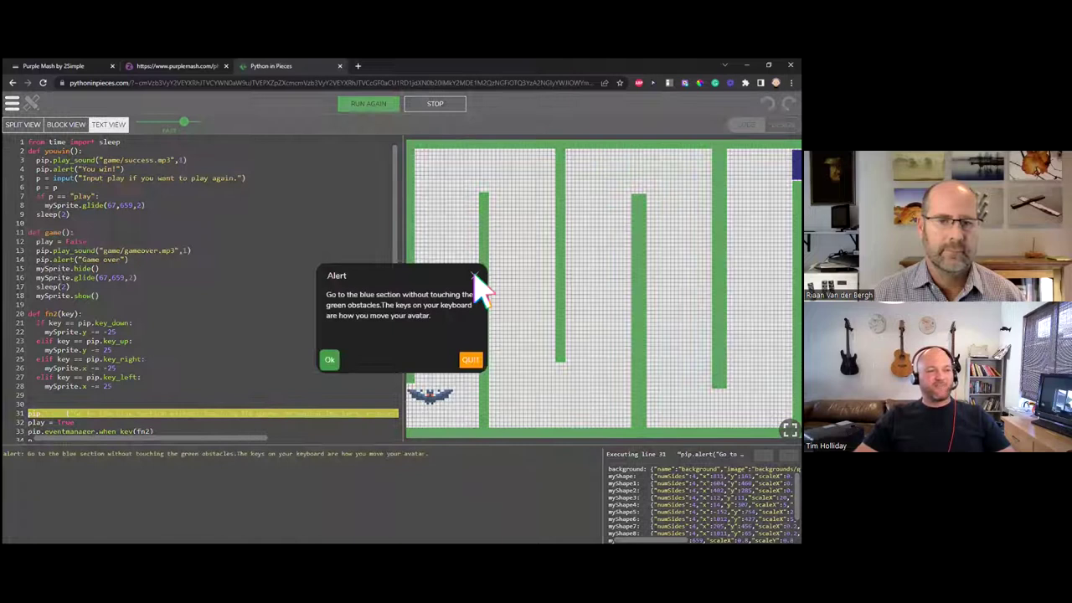
left_click(469, 389)
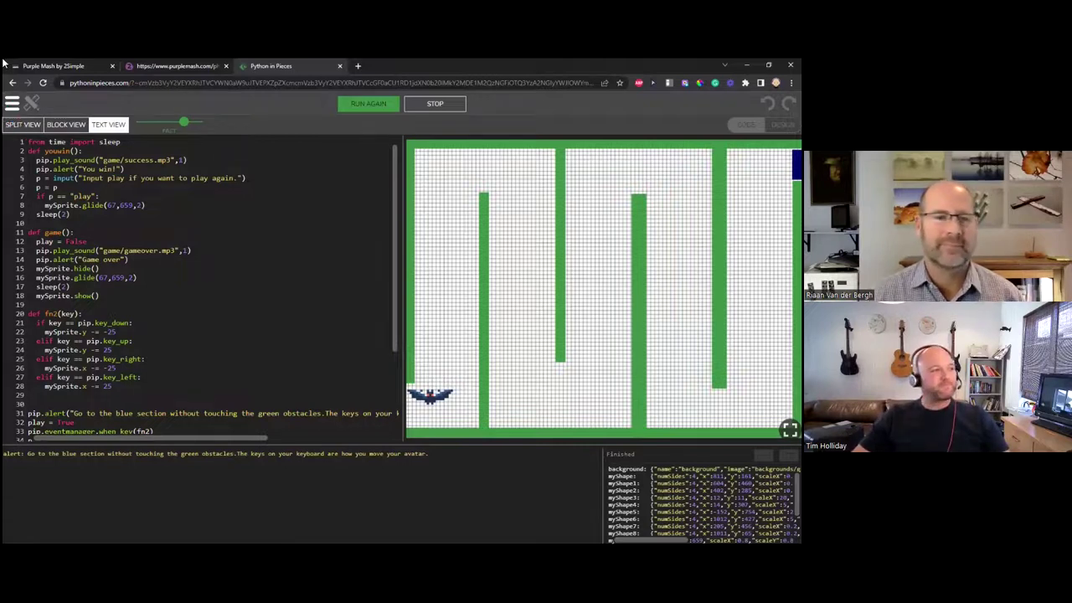
Step: Exit the bat escape project without saving and skip rating it
left_click(12, 103)
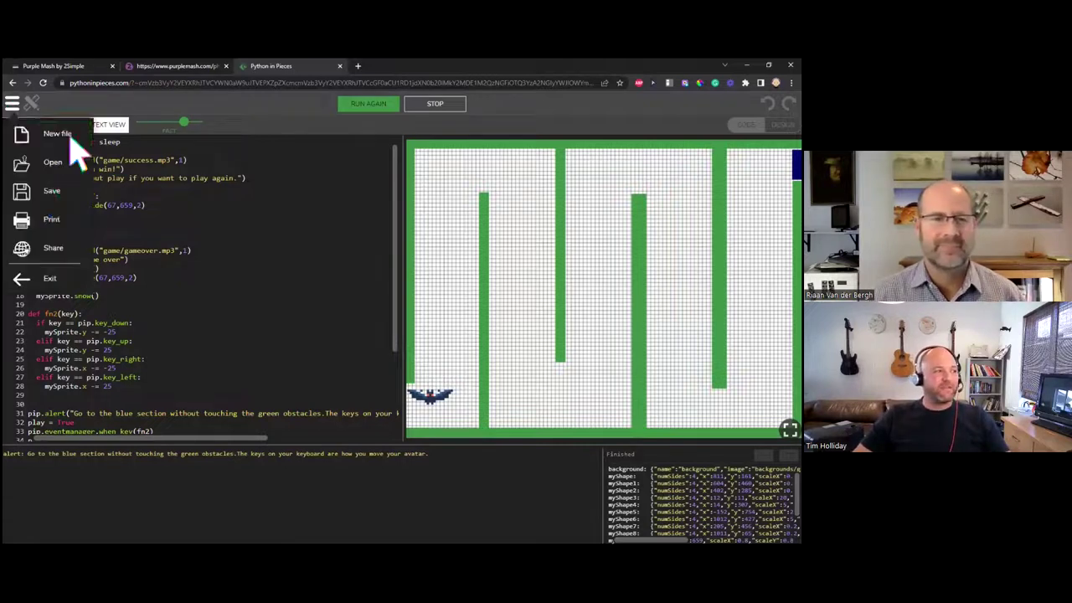
left_click(47, 279)
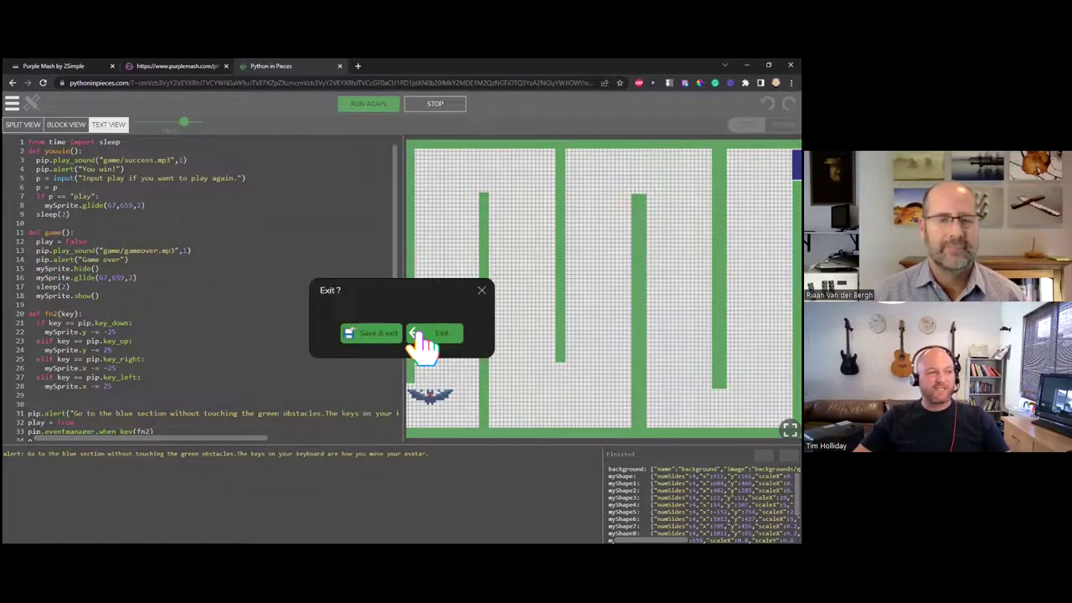
left_click(444, 335)
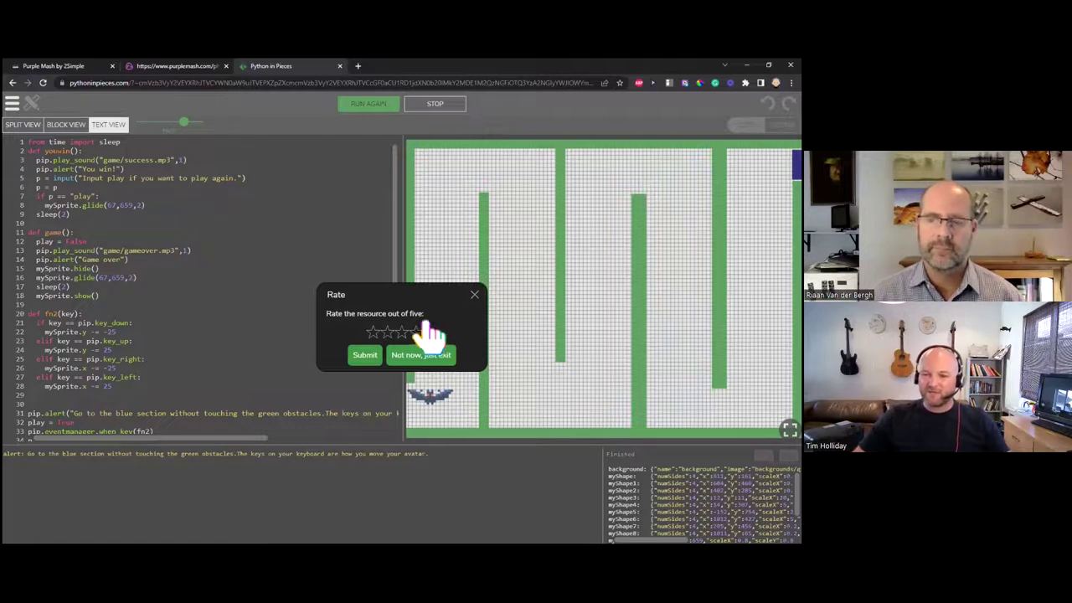
left_click(474, 296)
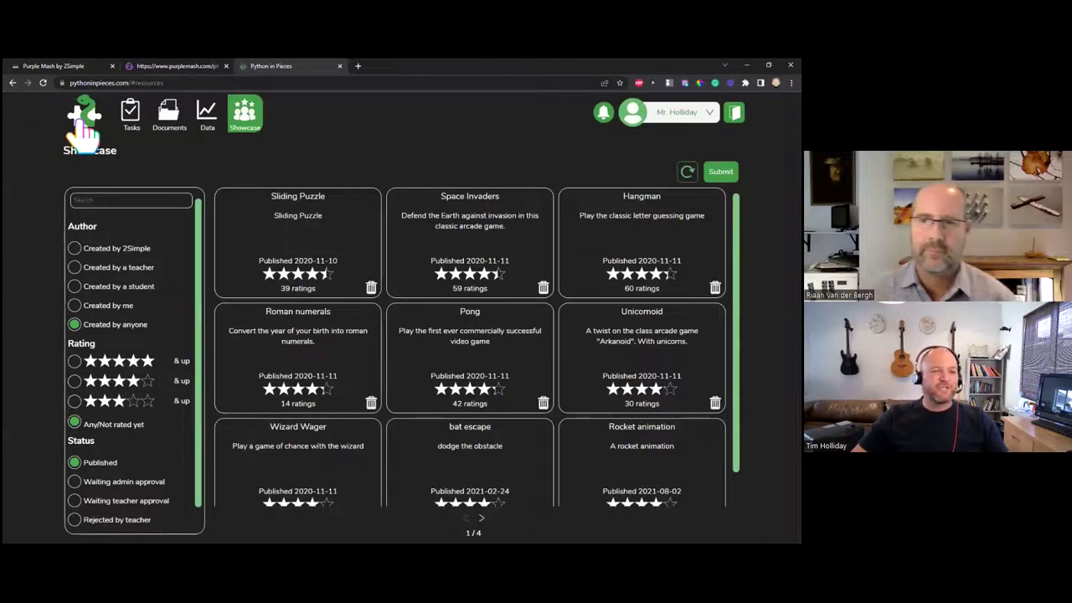
Step: Return to the Python in Pieces home page, then switch to the Purple Mash tab
left_click(83, 124)
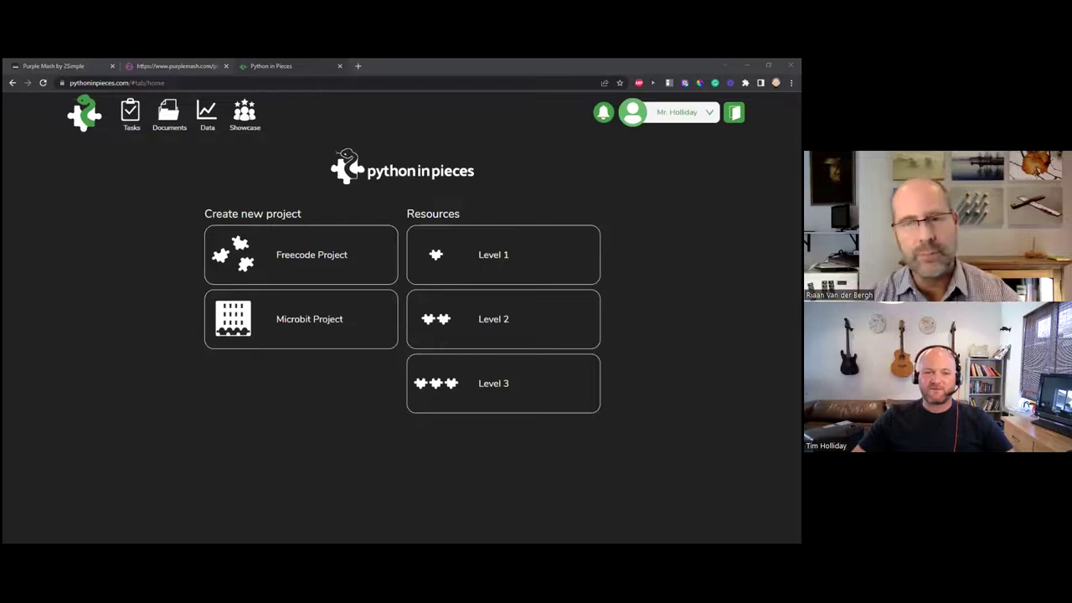
left_click(48, 65)
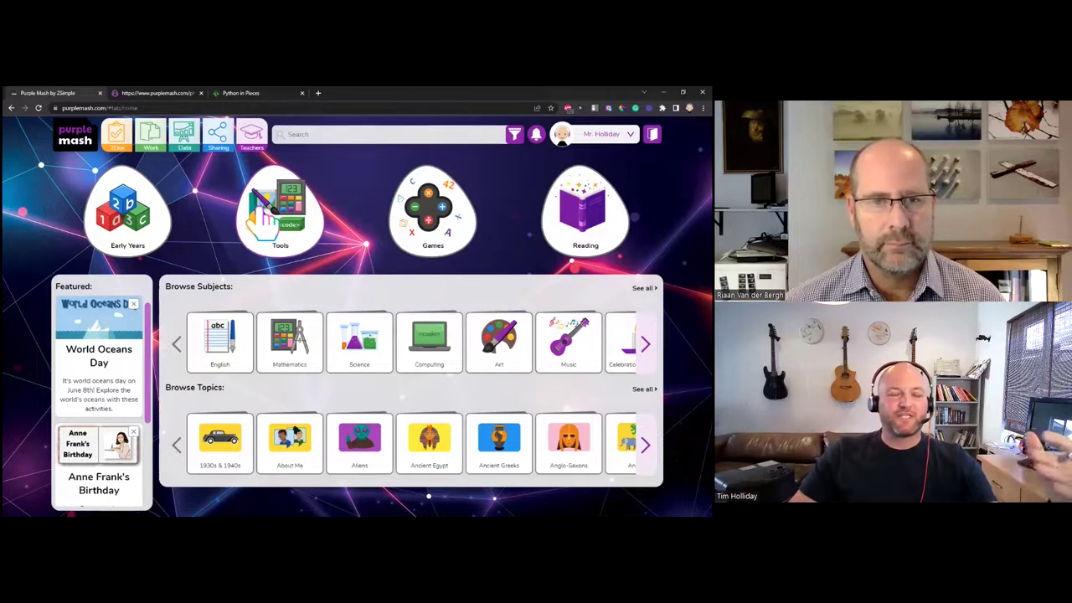
left_click(280, 226)
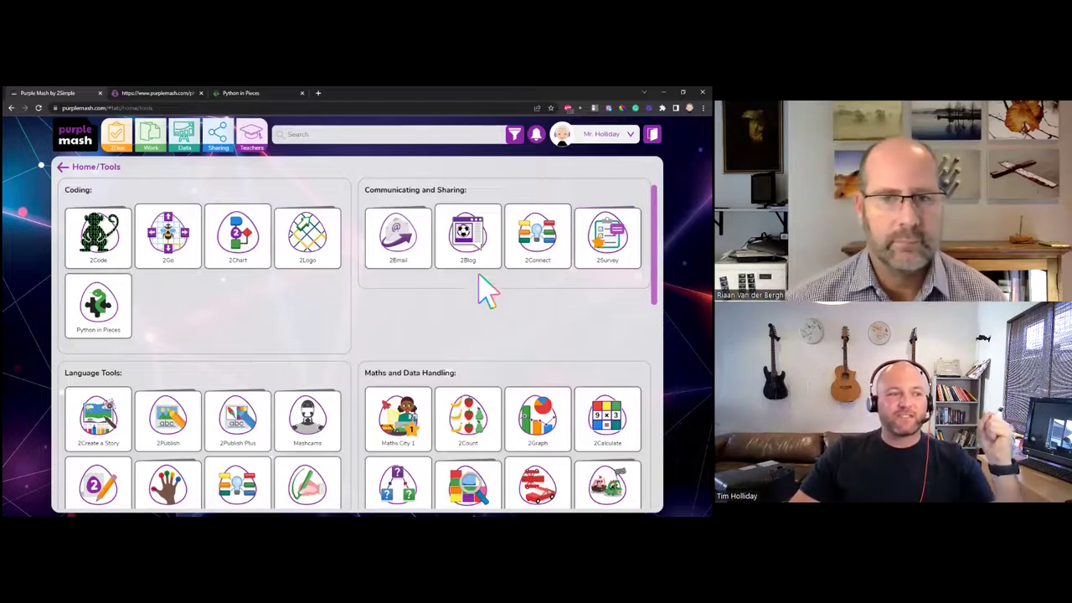
scroll(328, 344, "down", 1)
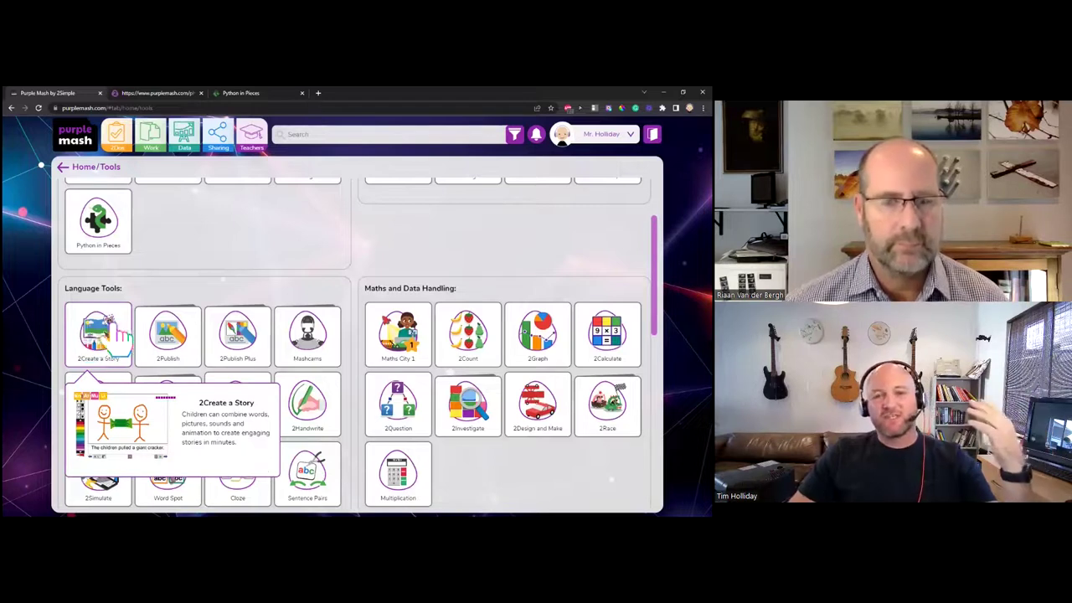
scroll(349, 361, "down", 1)
scroll(349, 364, "down", 2)
scroll(354, 371, "up", 5)
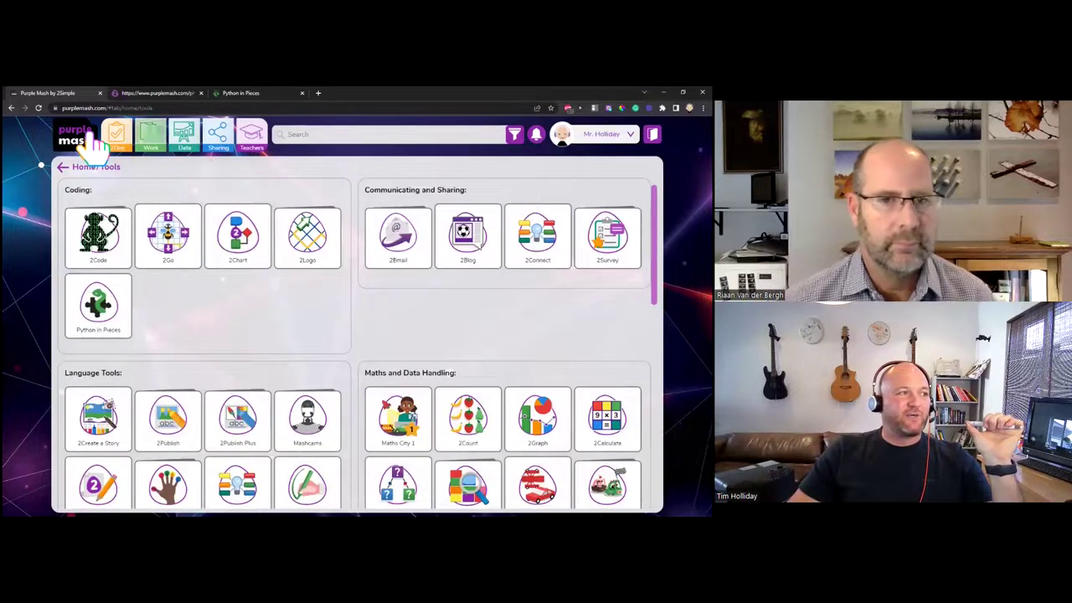
key("alt+Left")
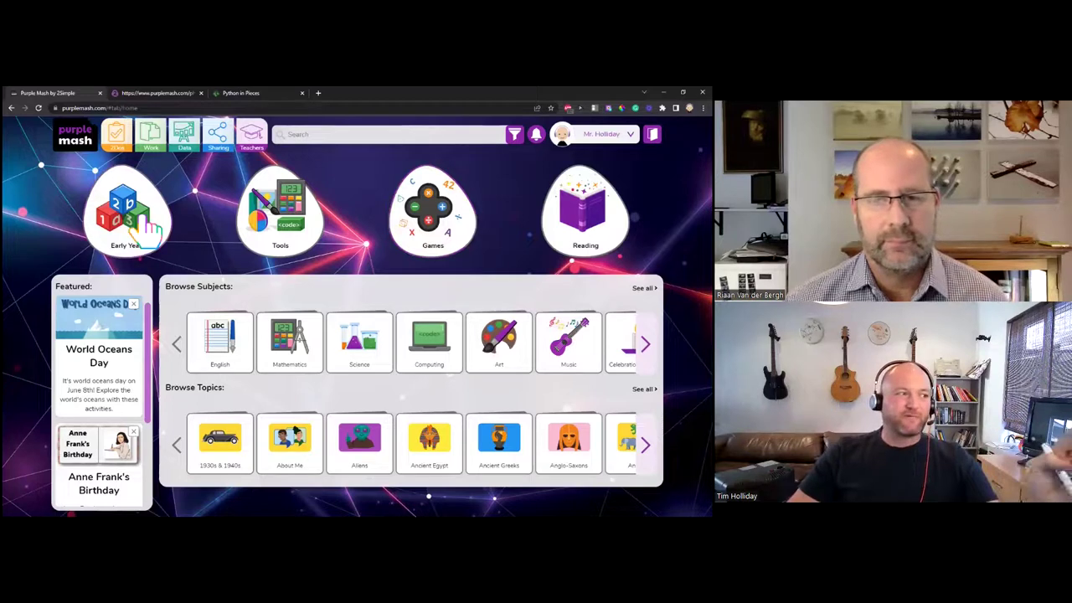
Step: Open Mini Mash from Early Years, visit the playground and classroom, then go back to Purple Mash
left_click(146, 235)
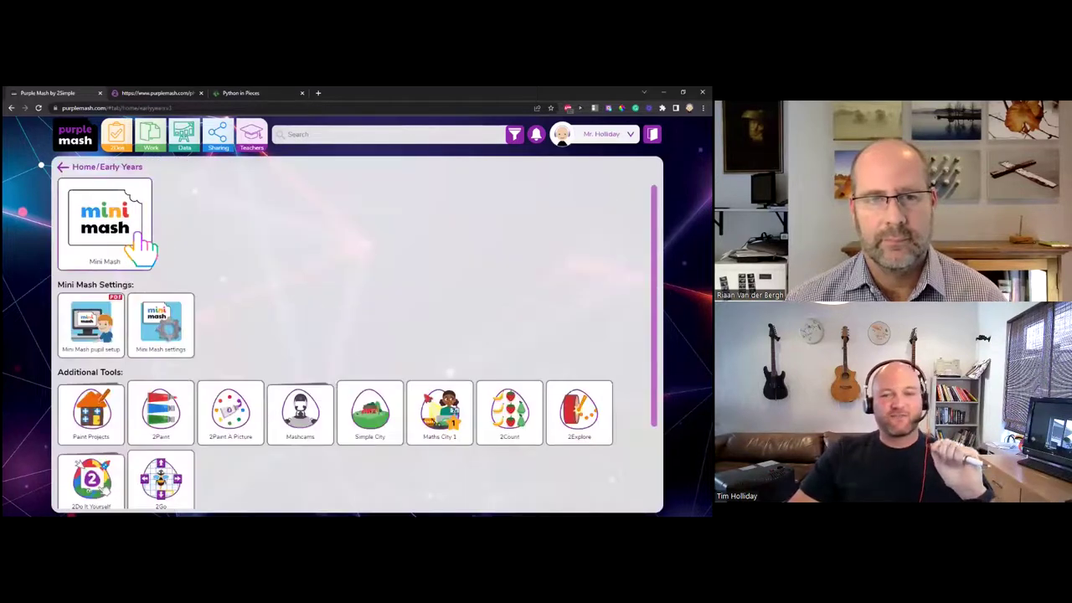
left_click(141, 241)
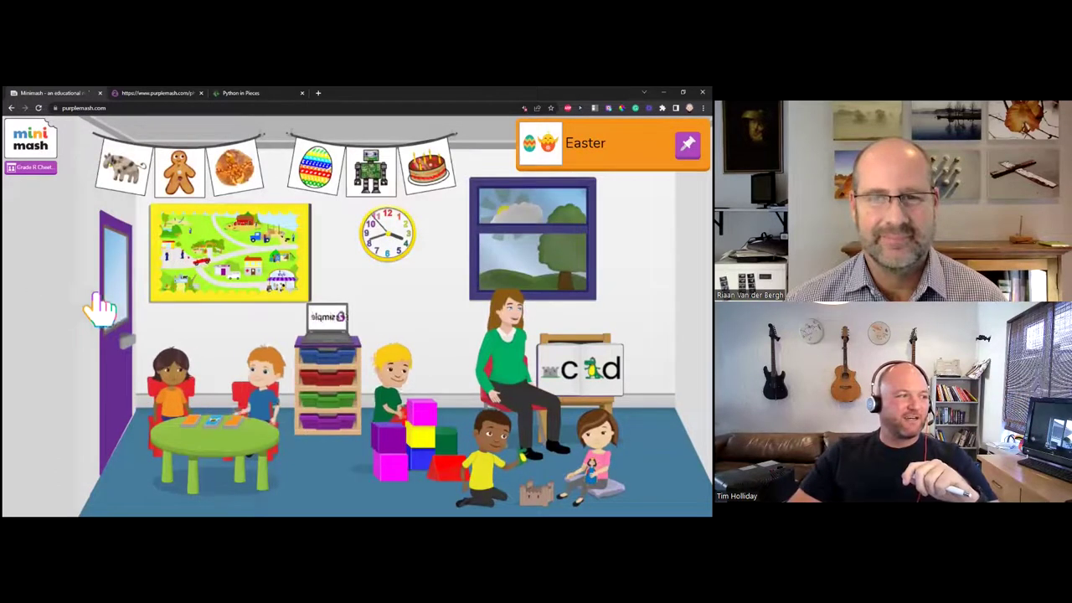
left_click(120, 300)
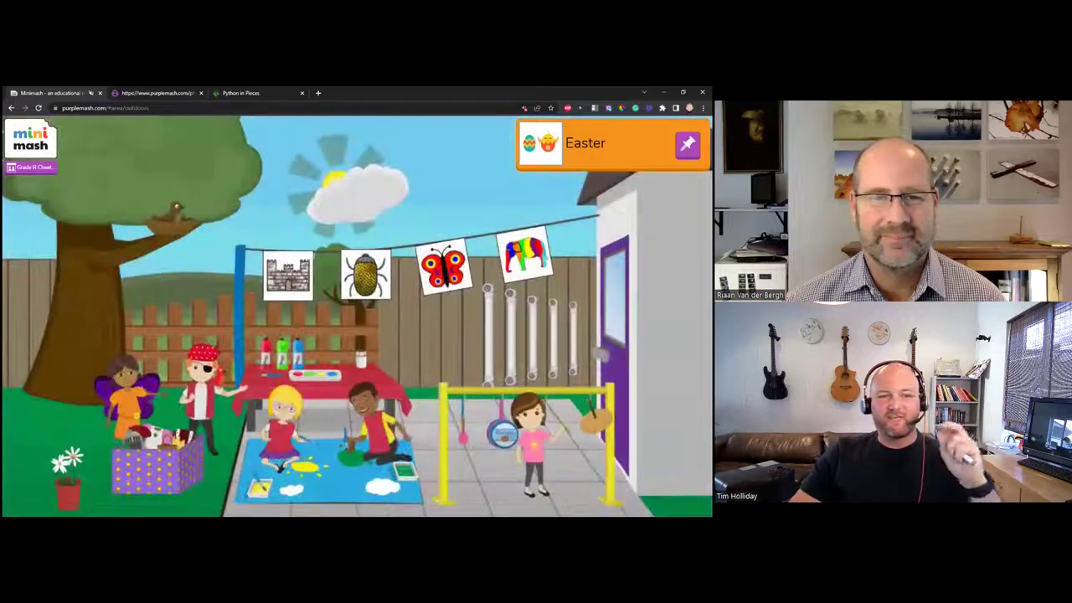
left_click(614, 293)
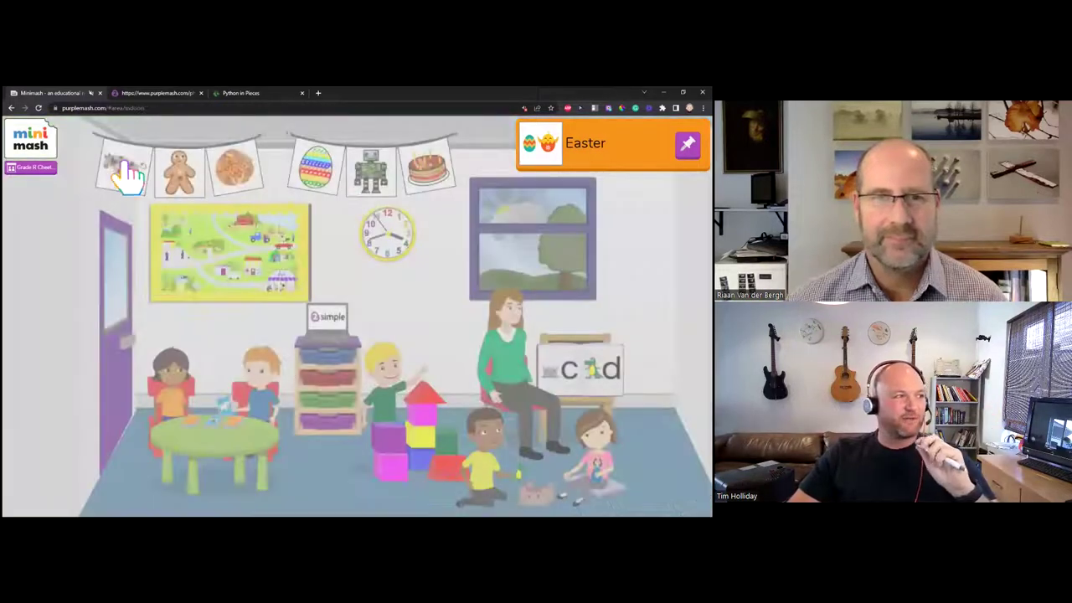
left_click(34, 151)
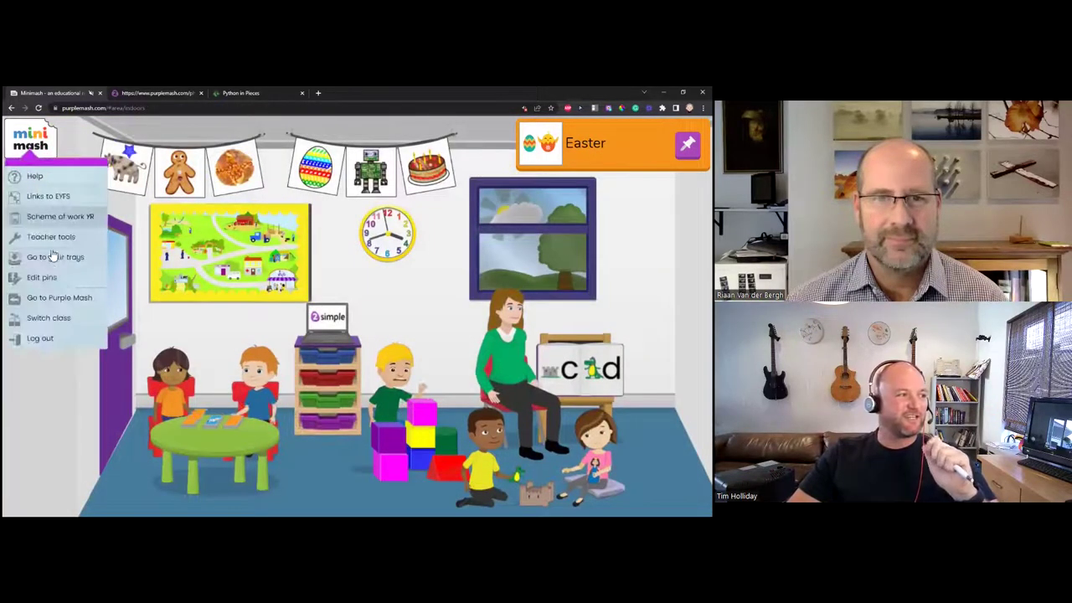
left_click(54, 296)
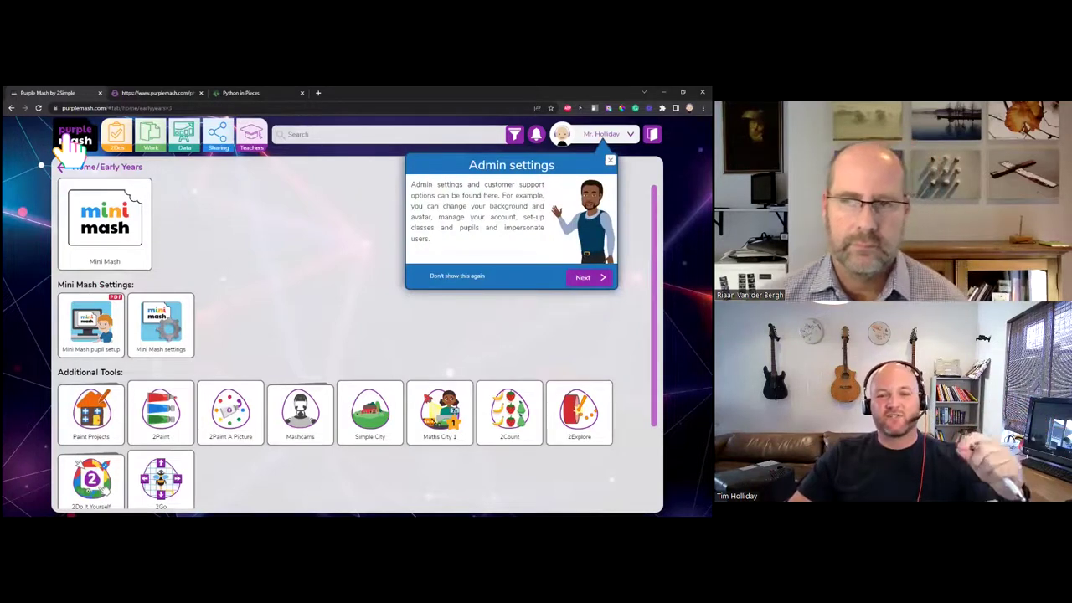
Step: Return to the Purple Mash home page and dismiss the Logout tour tip
left_click(73, 142)
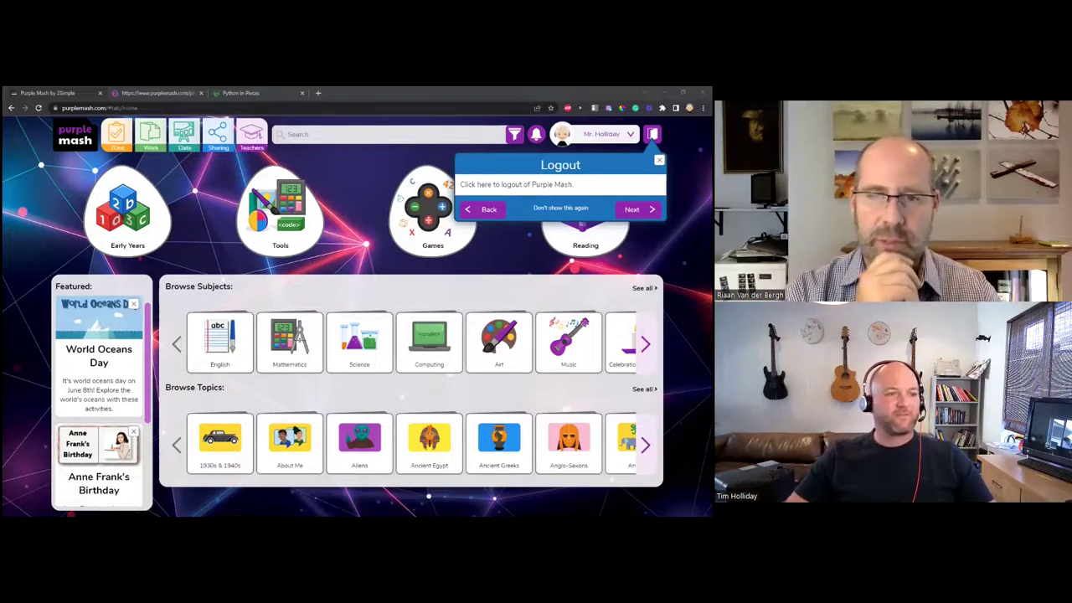
key("Escape")
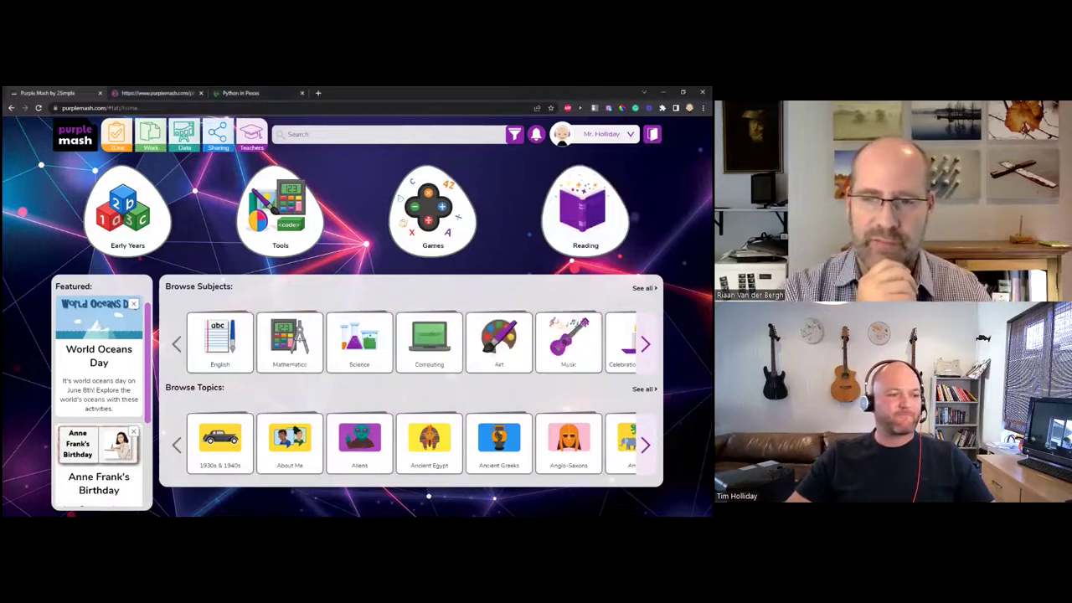
Step: Open The Environment from the full Browse Topics list and scroll through its activities
scroll(410, 444, "right", 5)
scroll(448, 335, "down", 3)
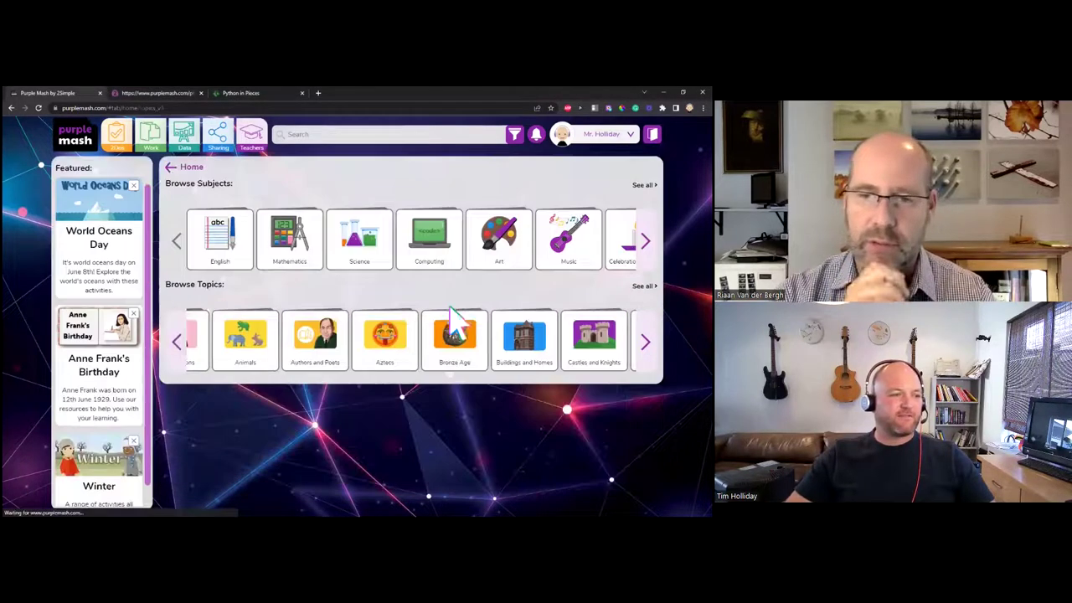
left_click(448, 335)
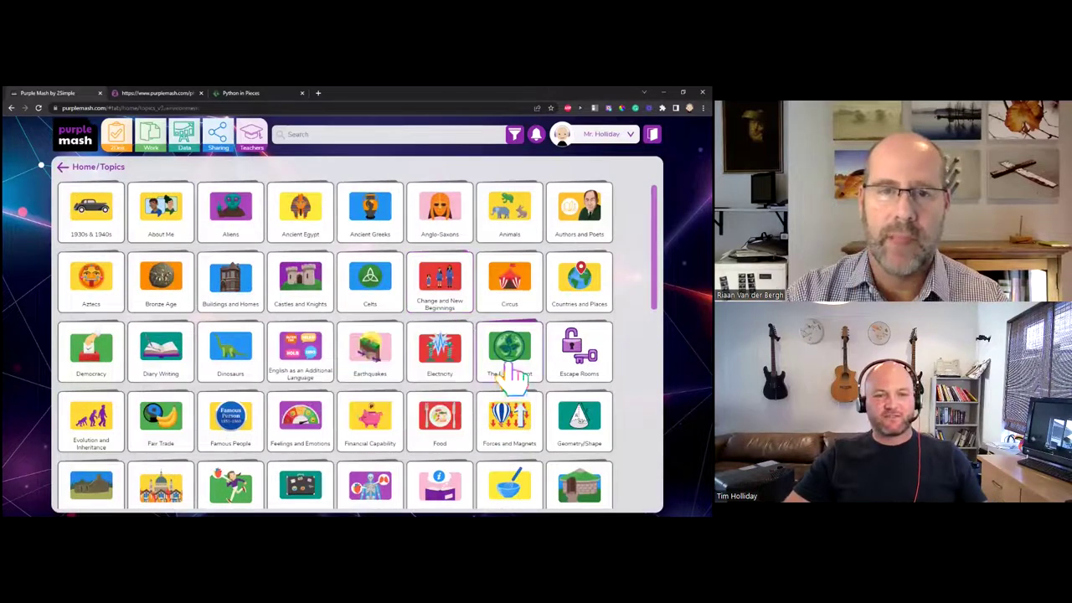
left_click(508, 342)
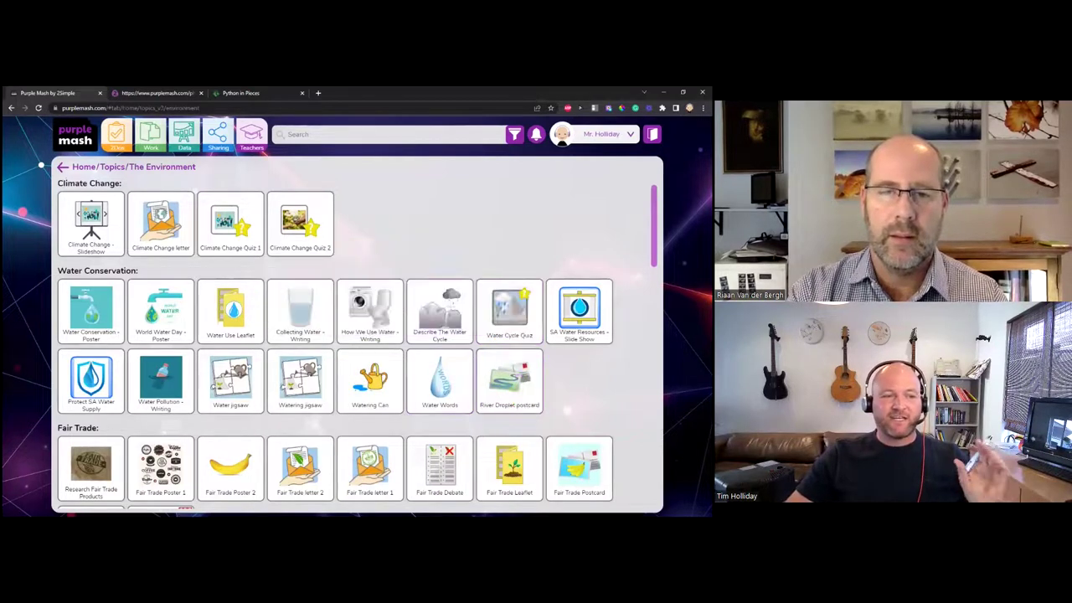
scroll(369, 351, "down", 1)
scroll(578, 386, "up", 1)
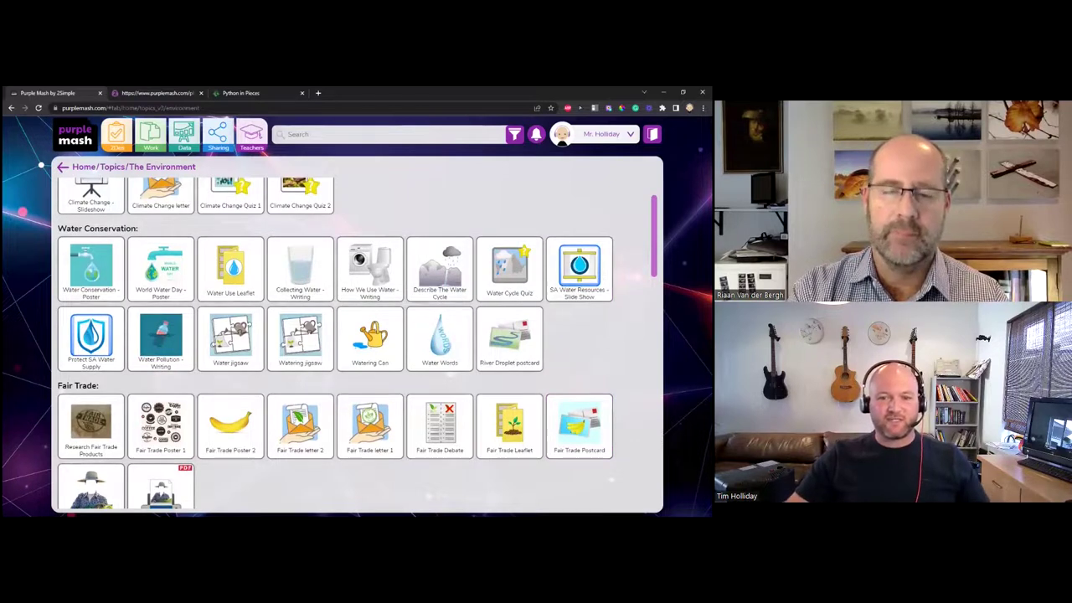
scroll(358, 343, "up", 1)
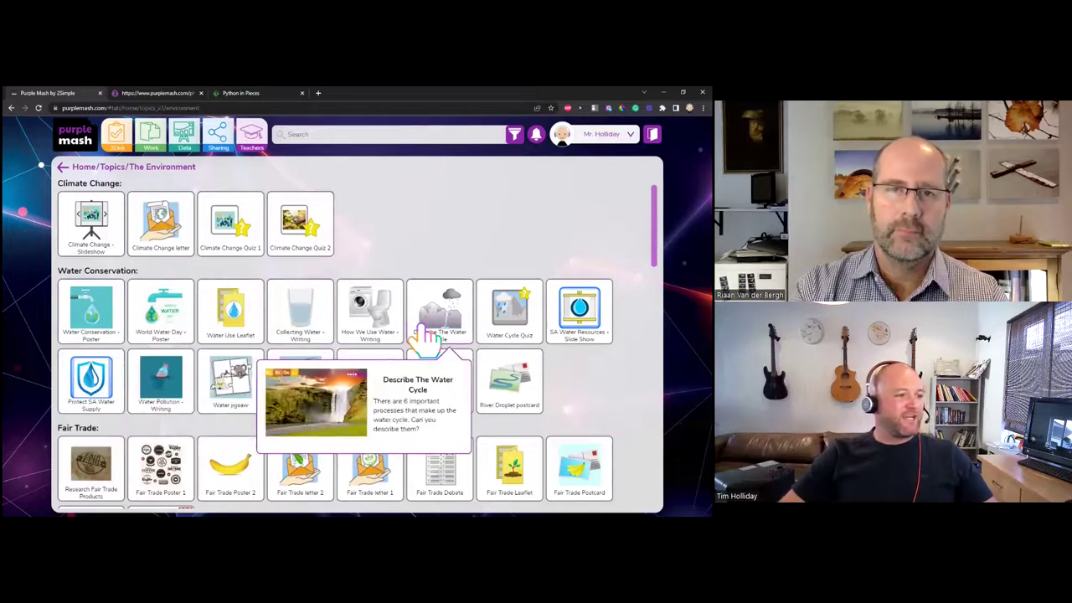
Step: Open the How We Use Water - Writing tile and launch it from its info dialog
left_click(377, 322)
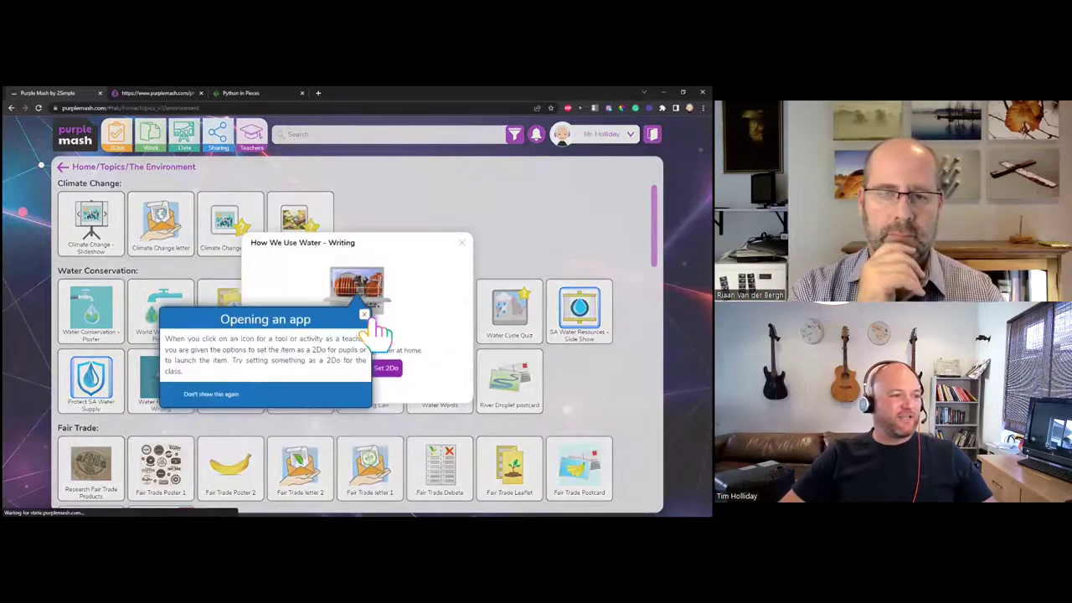
left_click(339, 368)
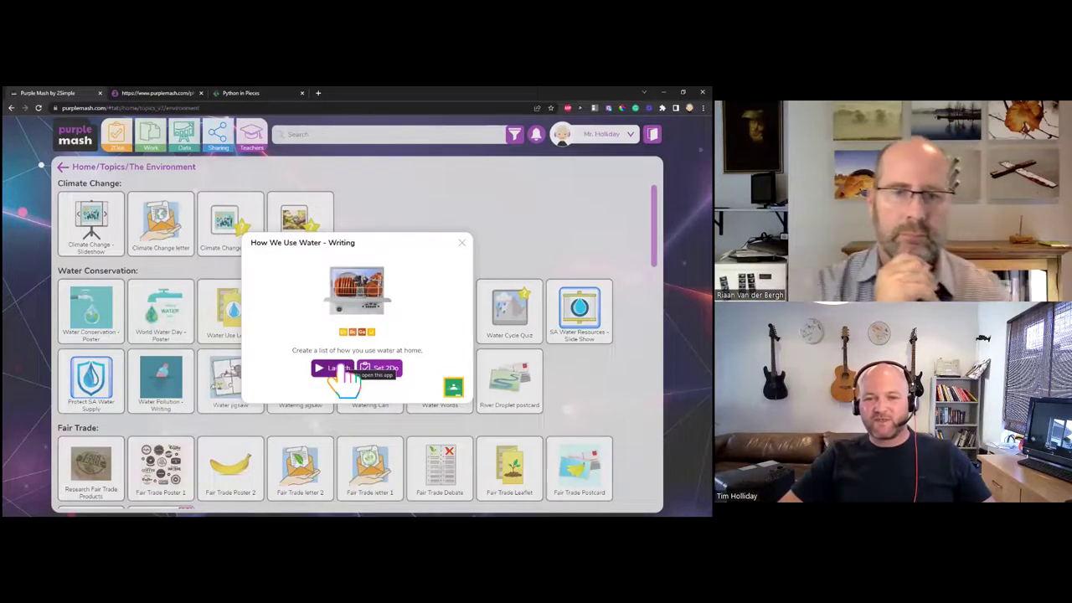
left_click(340, 369)
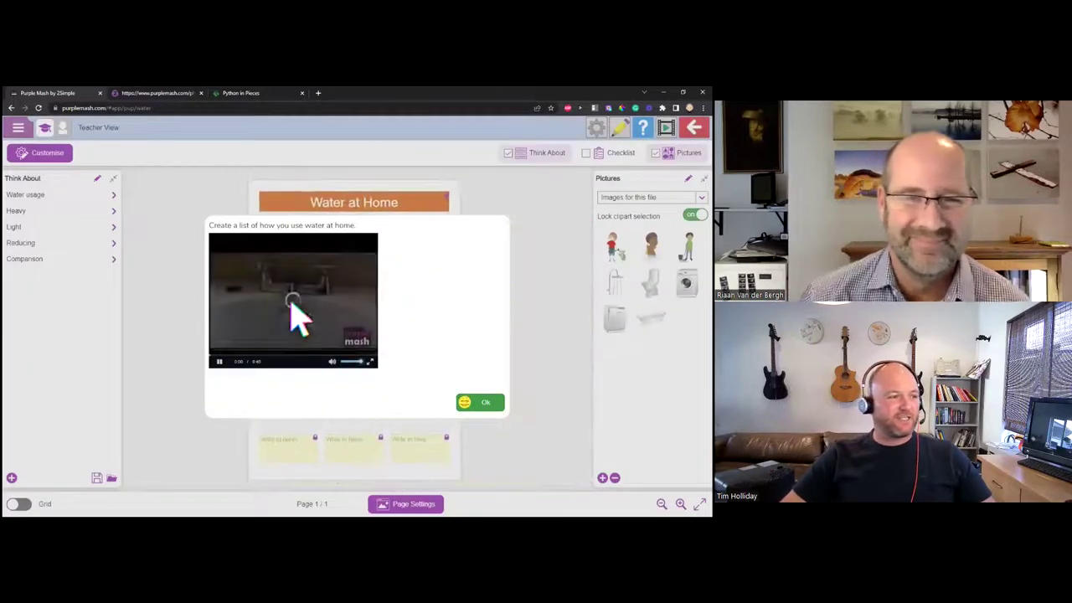
Step: Close the help video, show the Water usage tips, and switch from Child View back to Teacher View
left_click(488, 405)
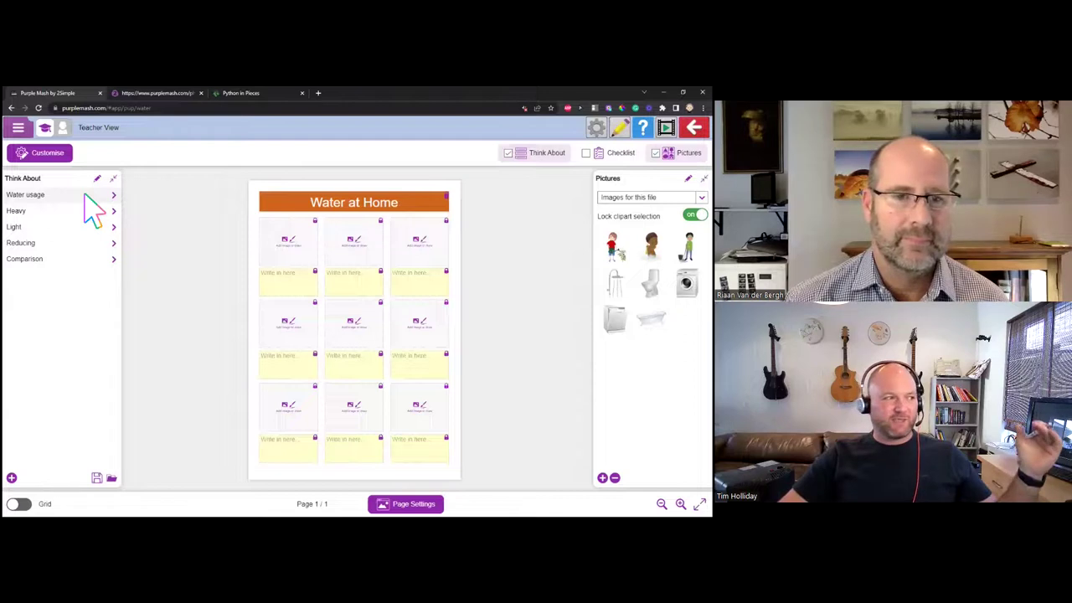
left_click(85, 196)
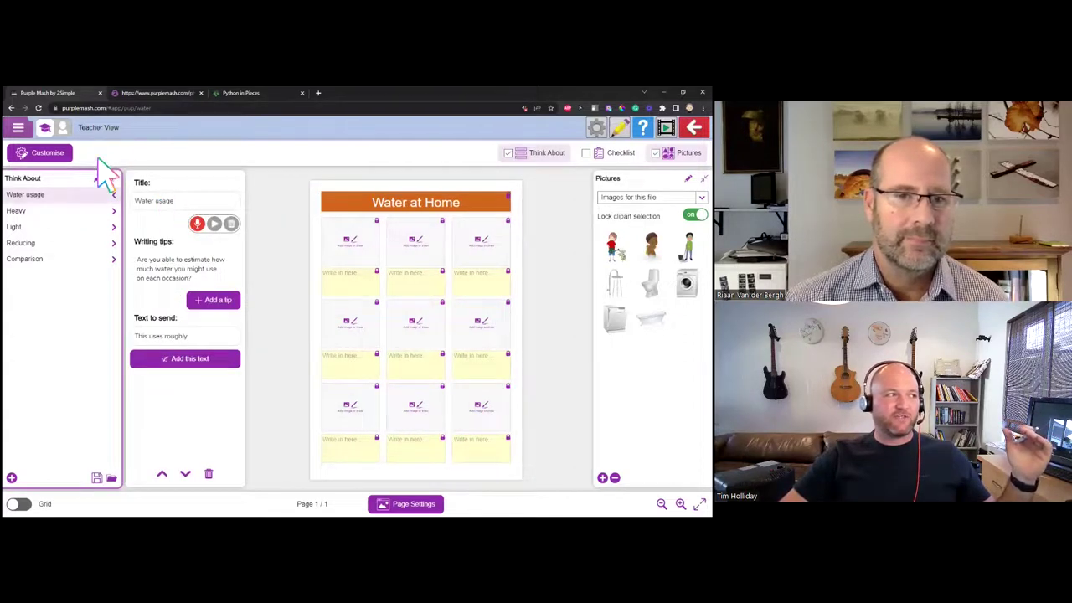
left_click(61, 129)
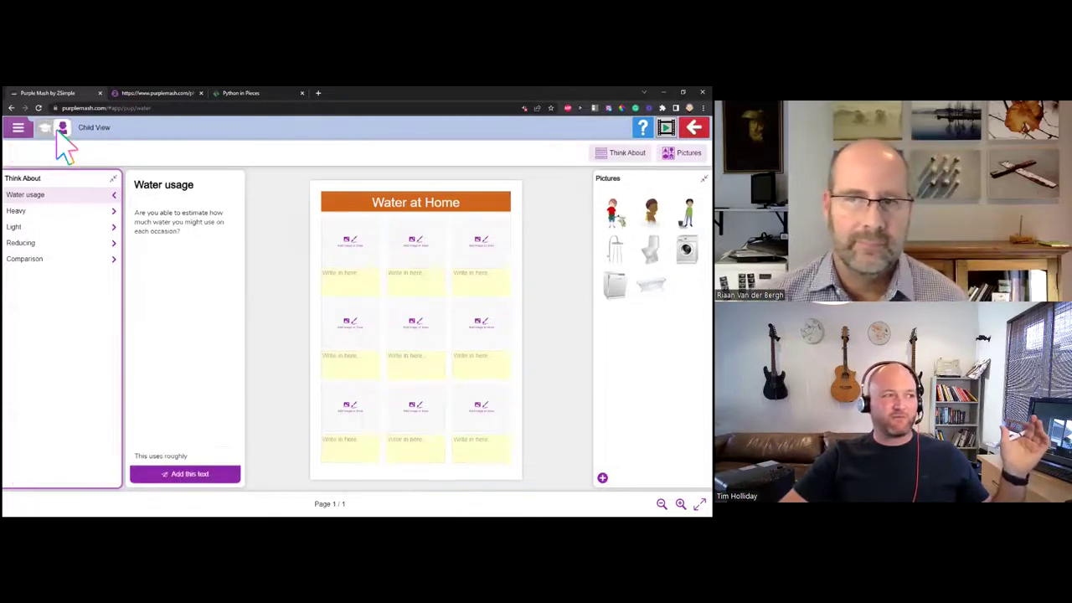
left_click(50, 130)
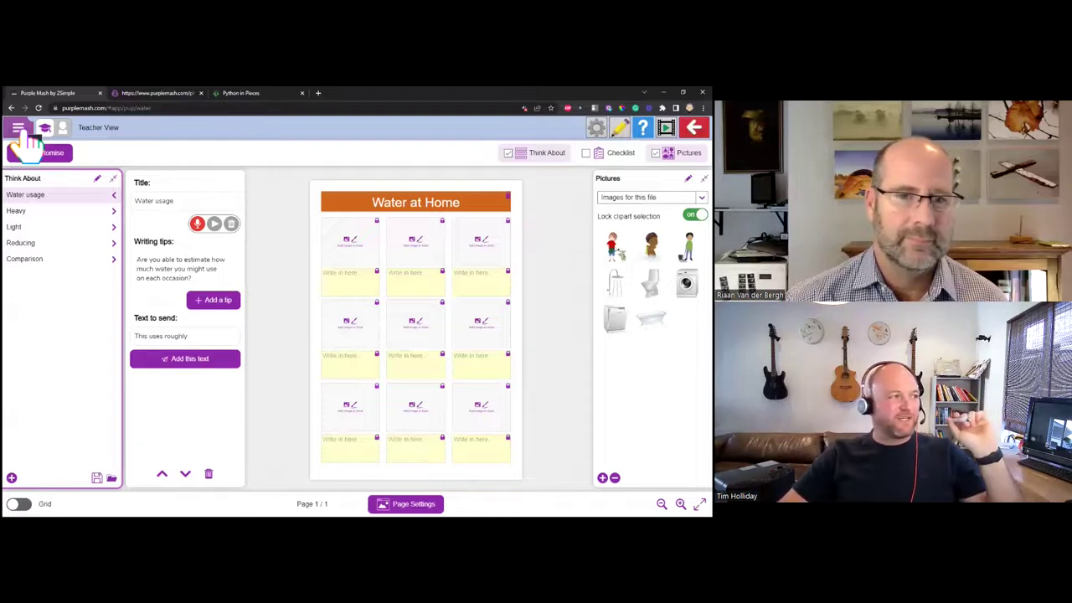
Step: Print the Water at Home worksheet to PDF with sentence-starters included, then close the PDF notice
left_click(20, 129)
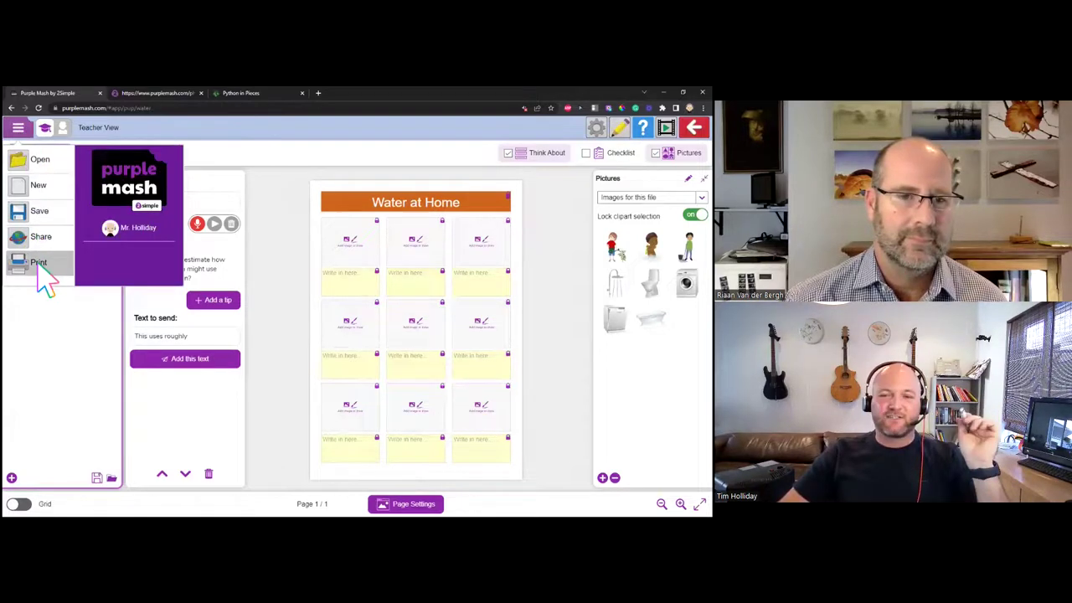
left_click(38, 265)
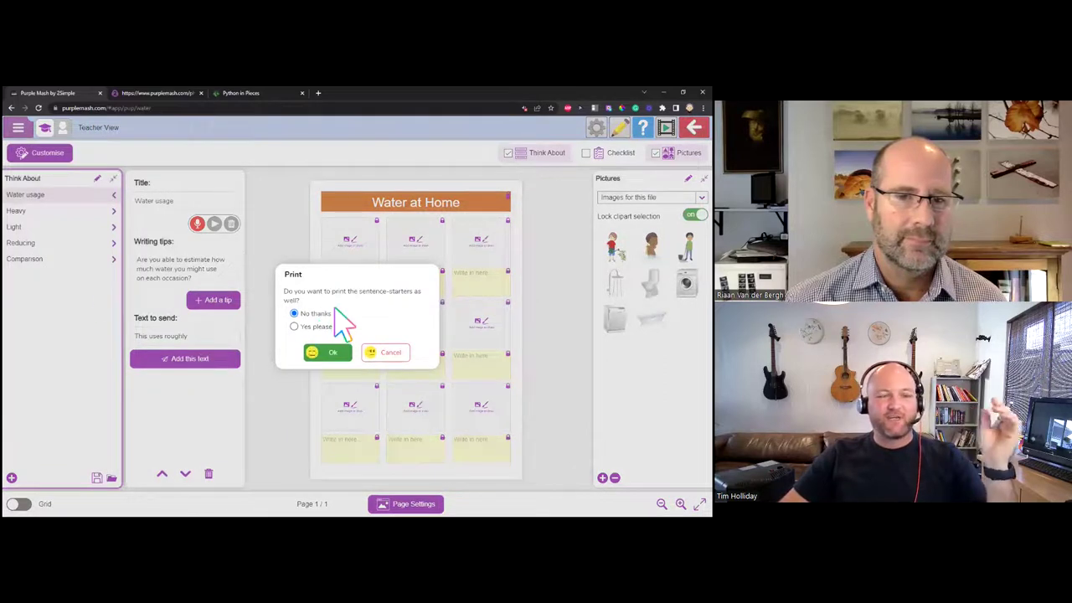
left_click(294, 327)
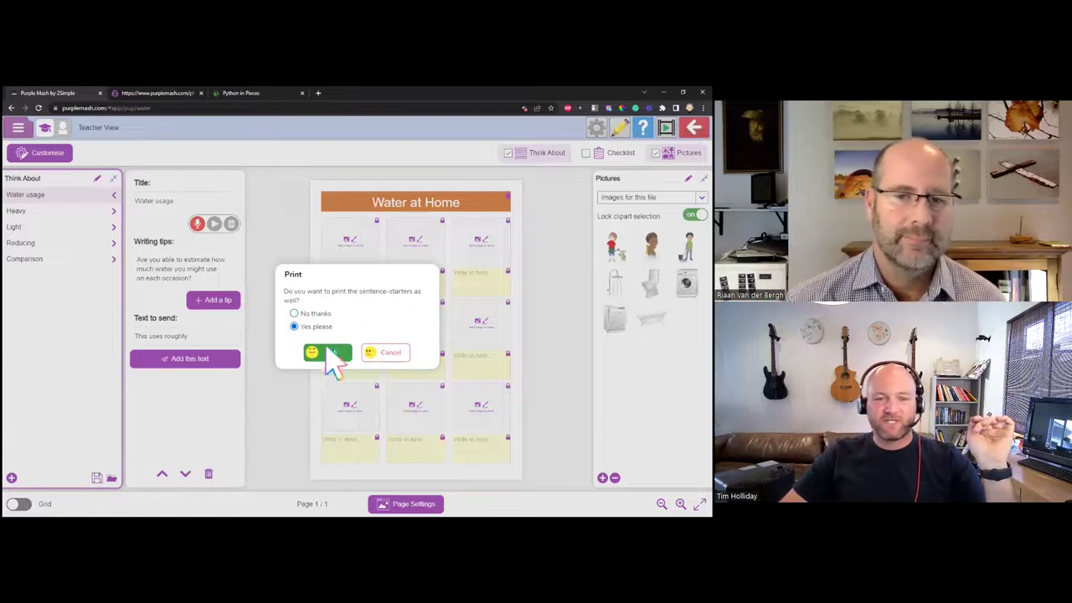
left_click(325, 352)
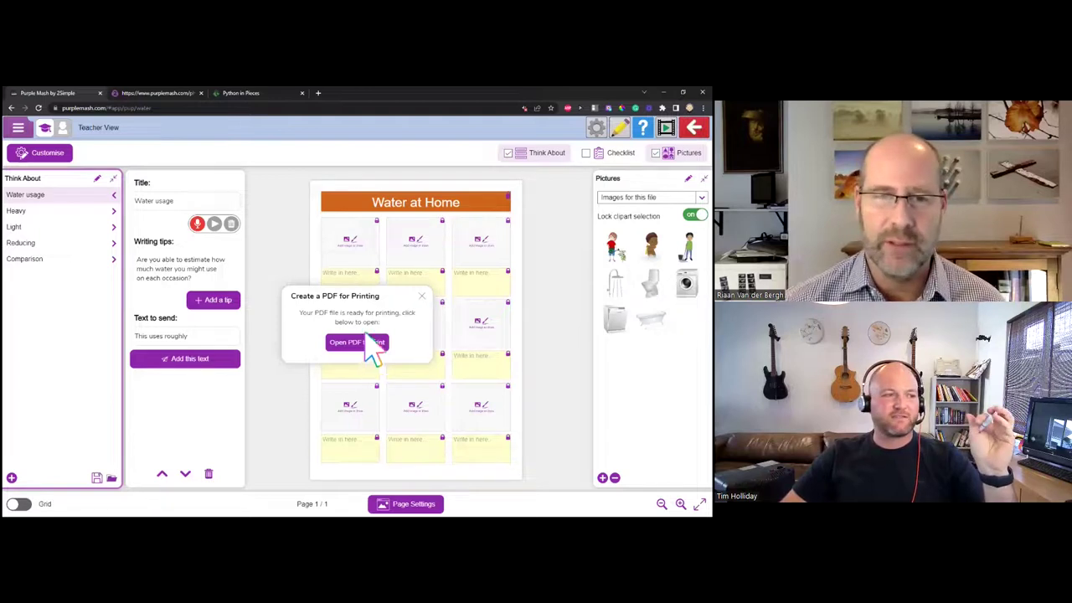
left_click(422, 297)
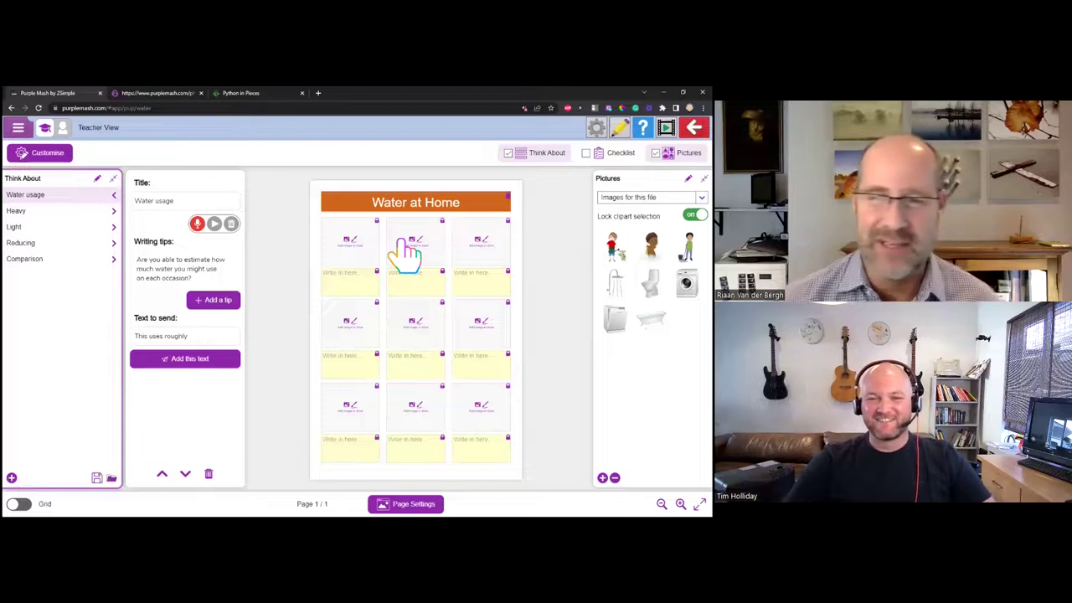
Step: Exit the Water at Home worksheet without saving, then return home via the Purple Mash logo
left_click(18, 128)
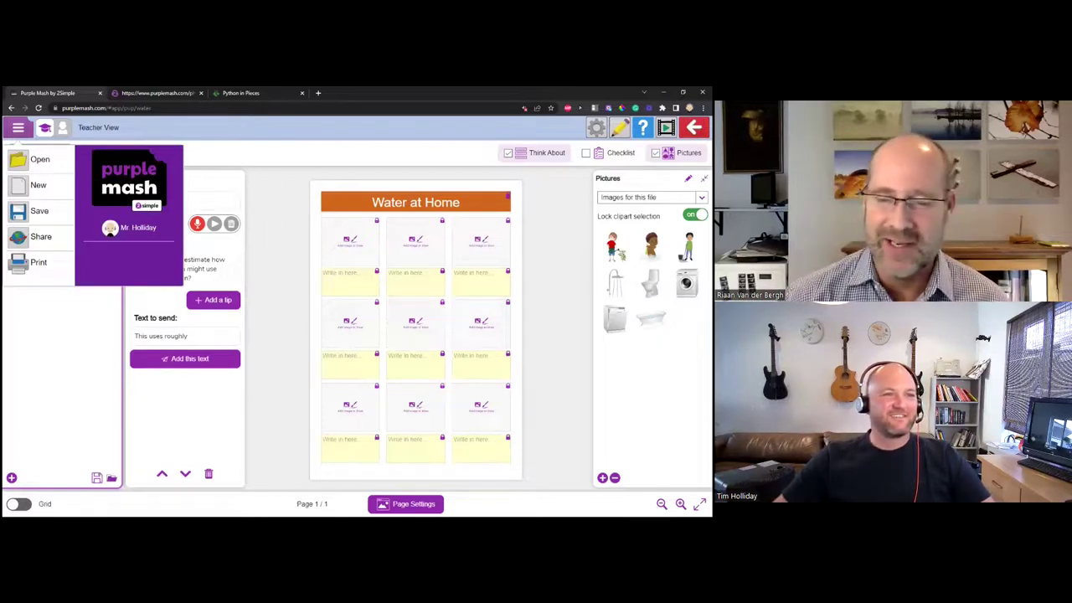
left_click(128, 178)
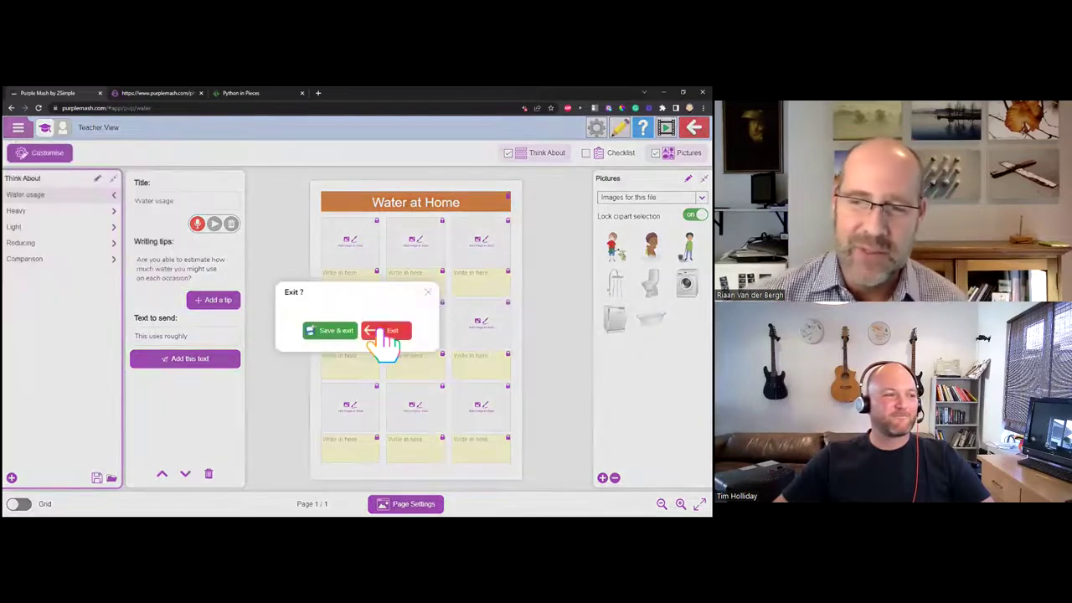
left_click(383, 334)
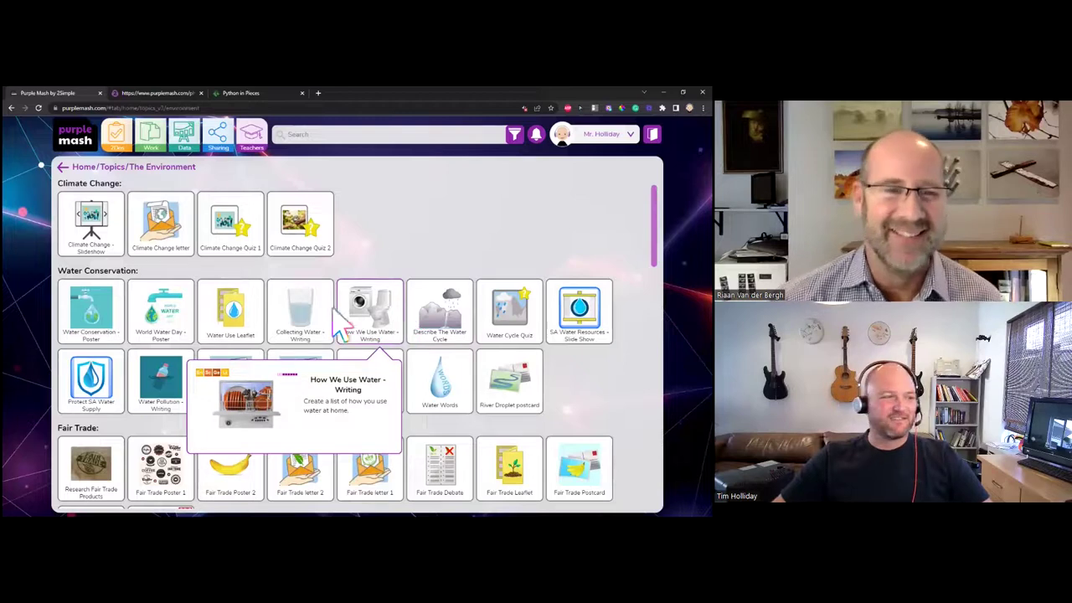
left_click(83, 141)
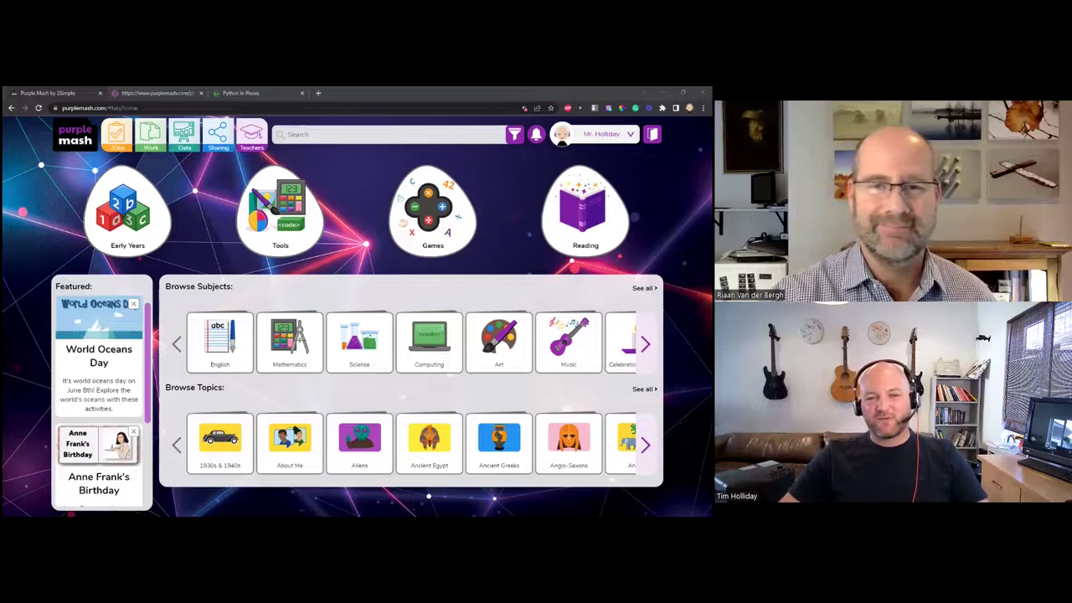
Step: Browse the Reading area, preview and close 2Connect, then open the Serial Mash fiction library
left_click(586, 209)
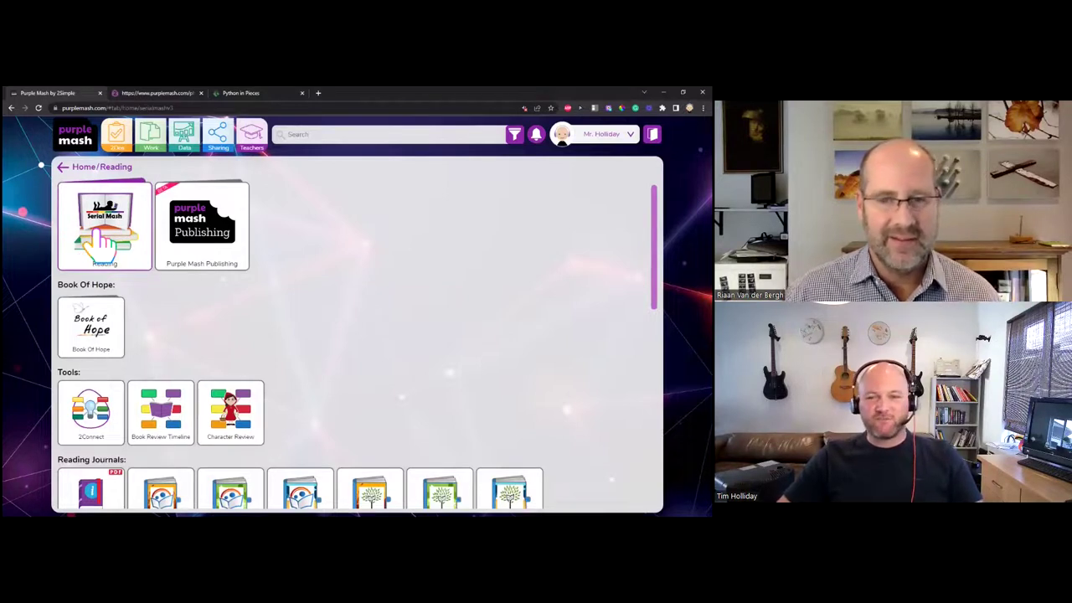
scroll(486, 361, "down", 3)
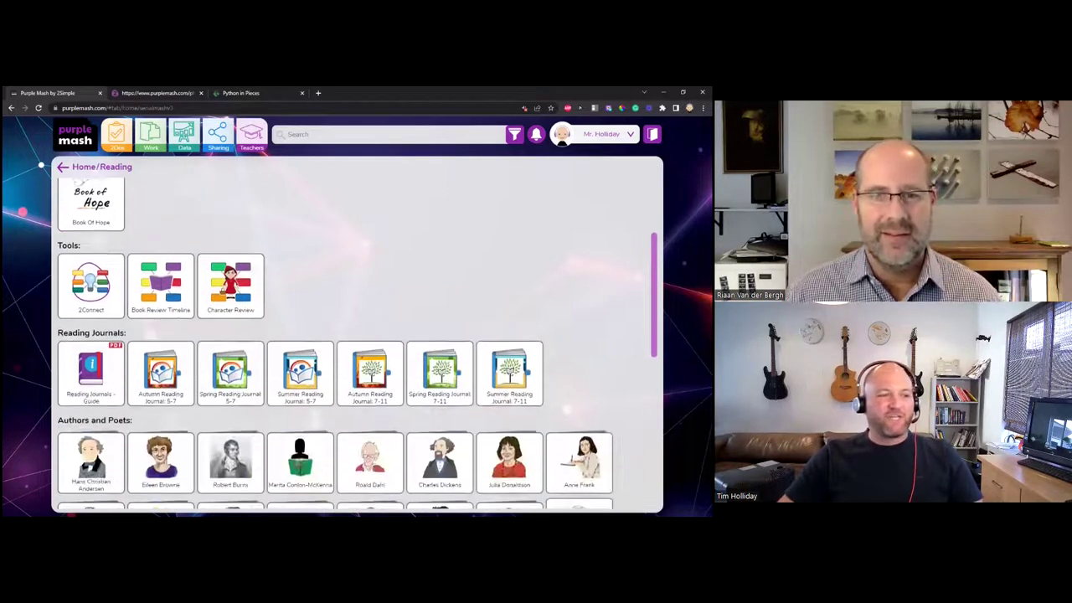
scroll(358, 342, "down", 5)
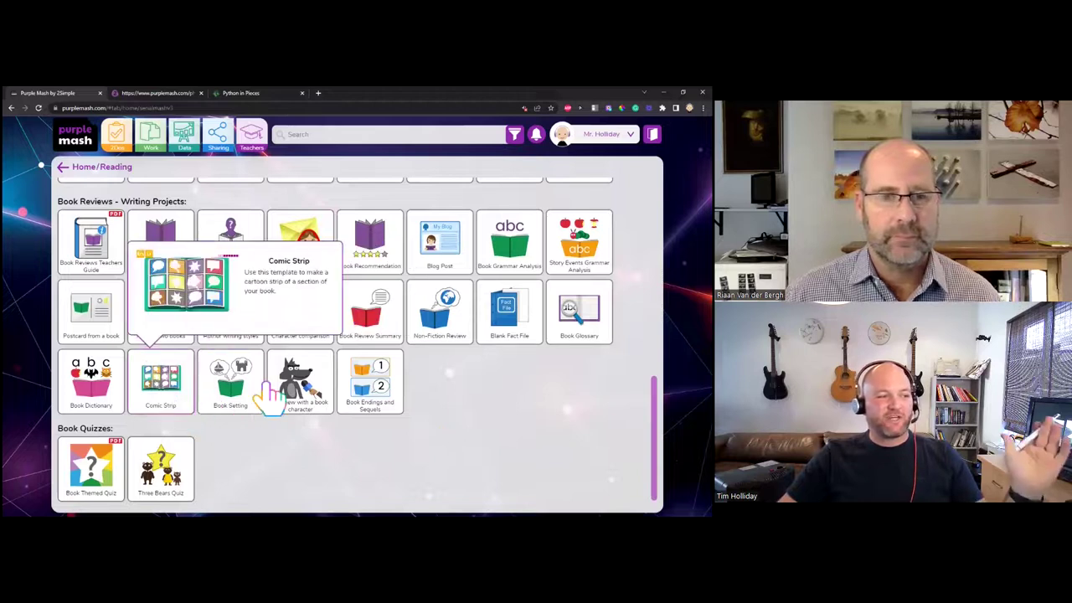
scroll(482, 385, "up", 2)
scroll(484, 345, "up", 3)
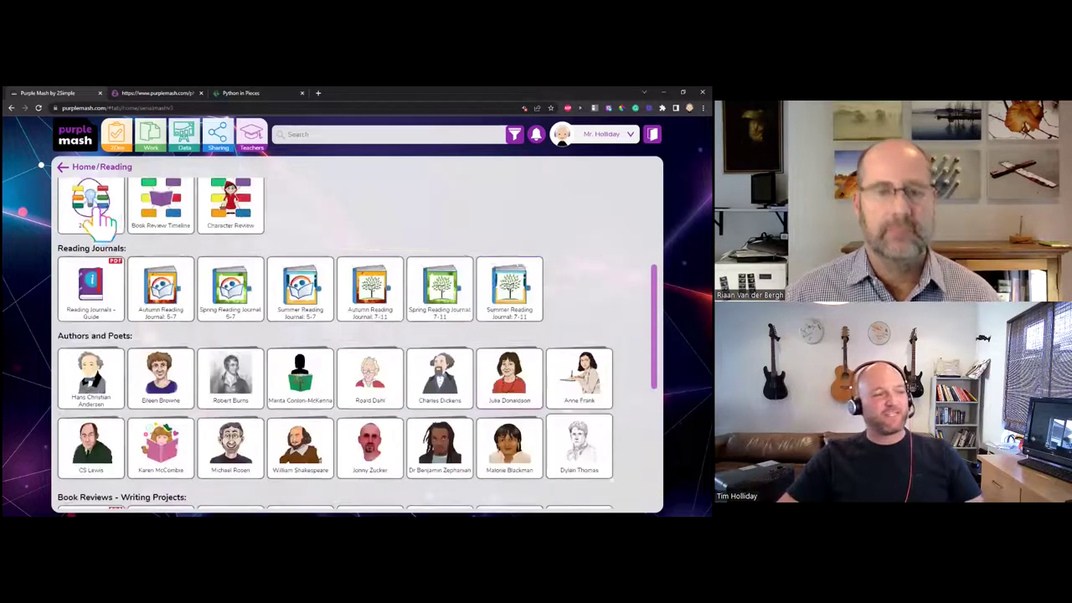
left_click(173, 251)
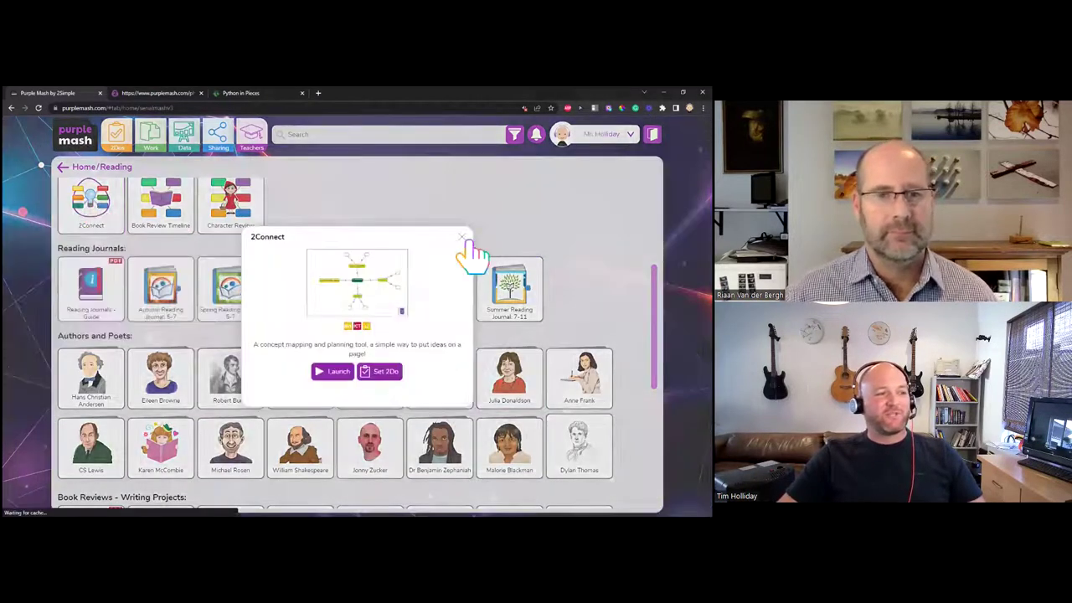
left_click(464, 235)
scroll(387, 239, "up", 3)
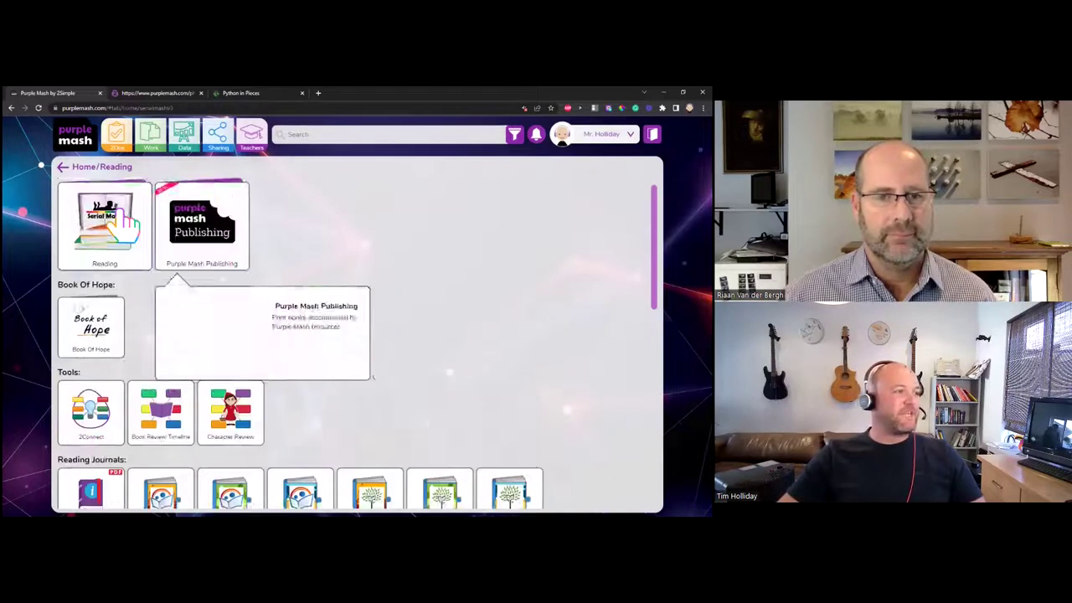
left_click(105, 222)
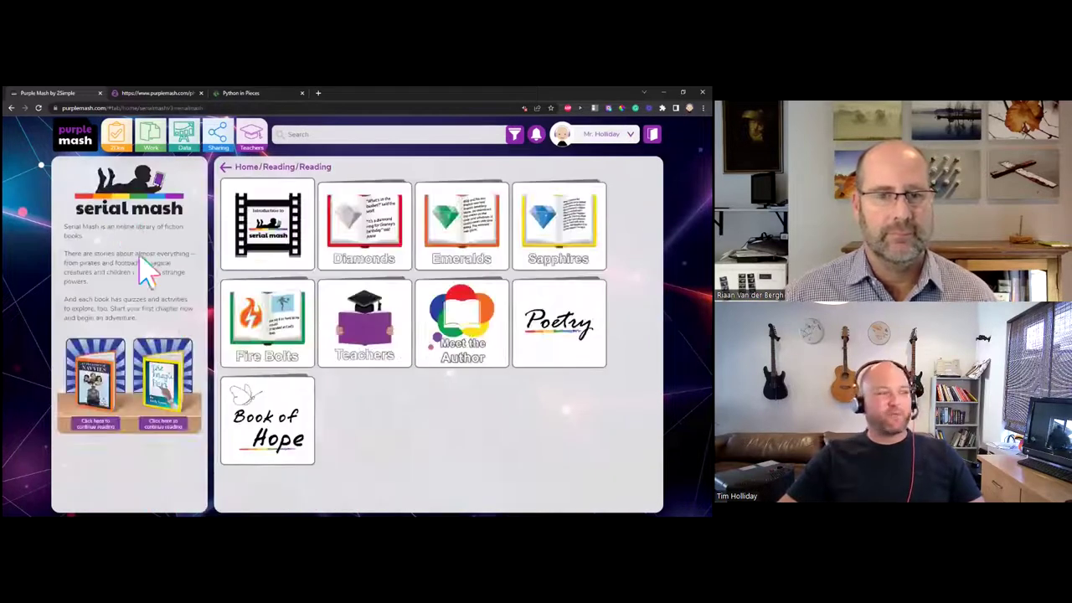
Step: Open the Serial Mash Emeralds collection and scroll its book grid to find When The Brim Burst
left_click(463, 252)
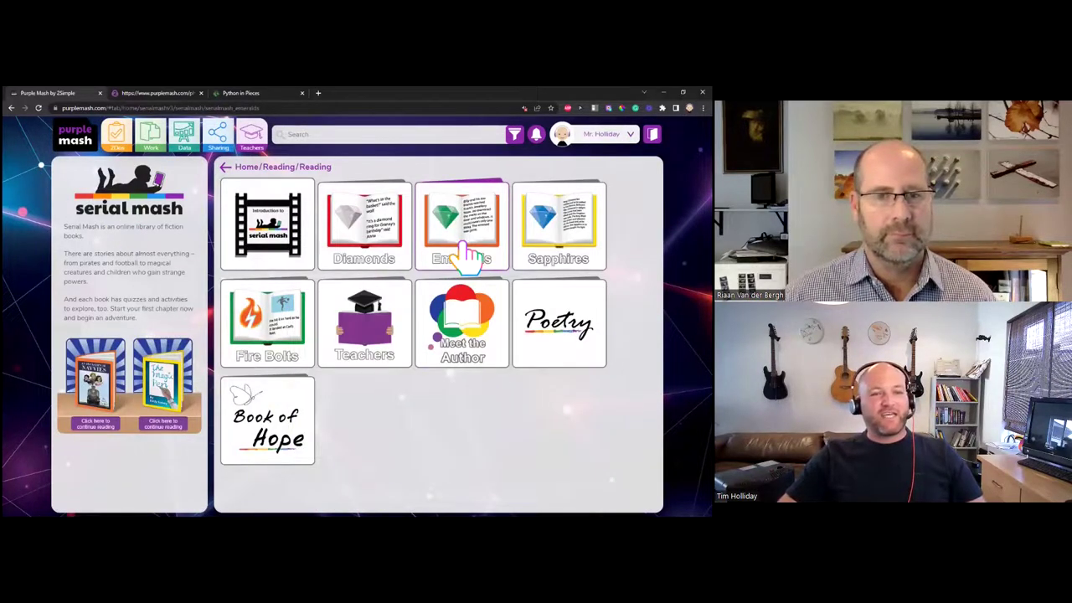
scroll(109, 386, "down", 1)
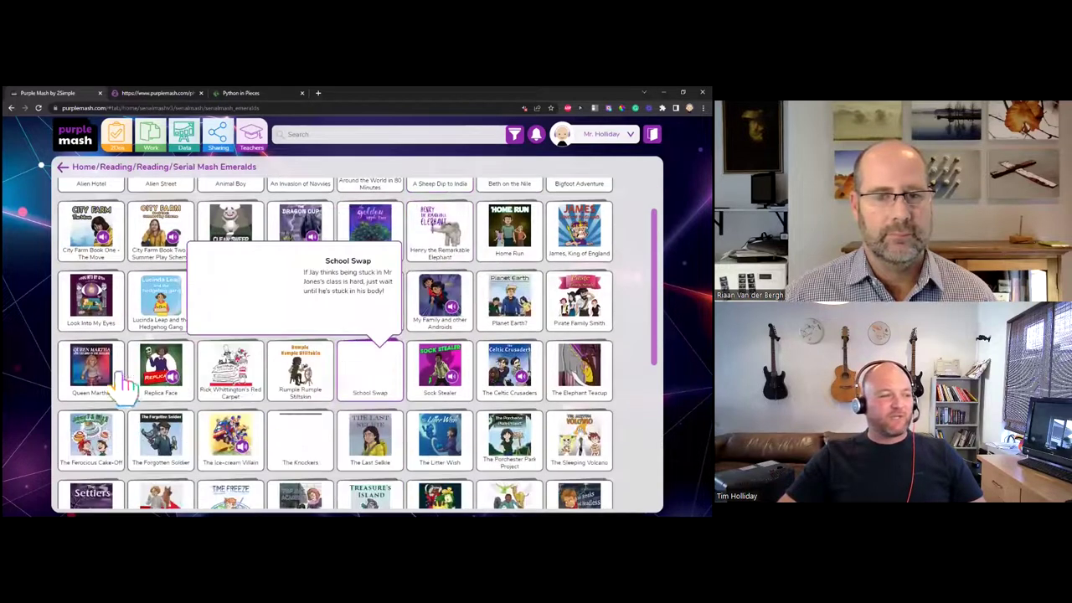
scroll(108, 385, "down", 2)
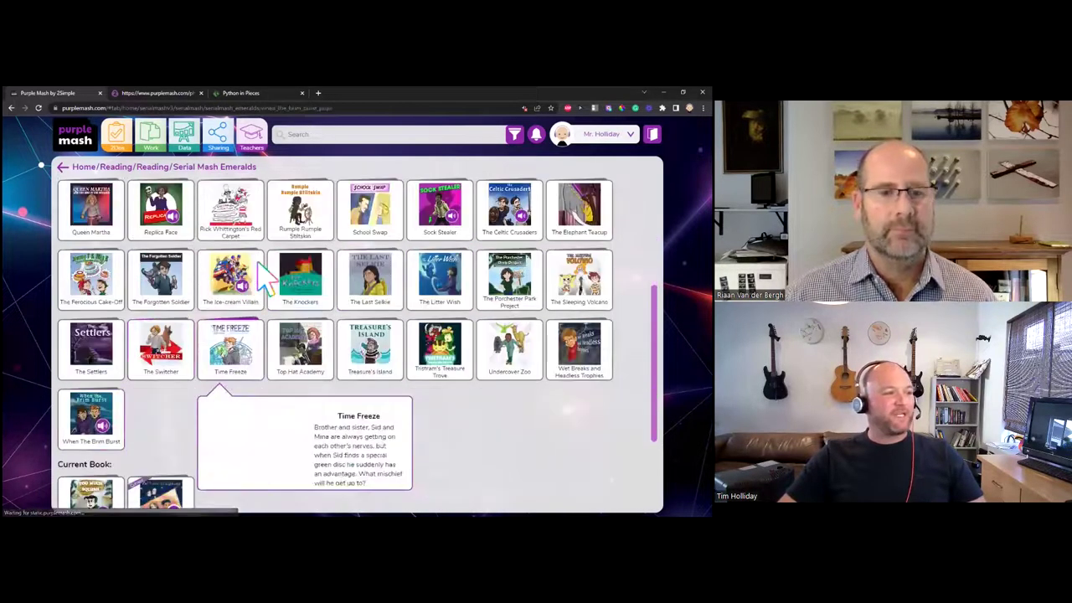
mouse_move(266, 278)
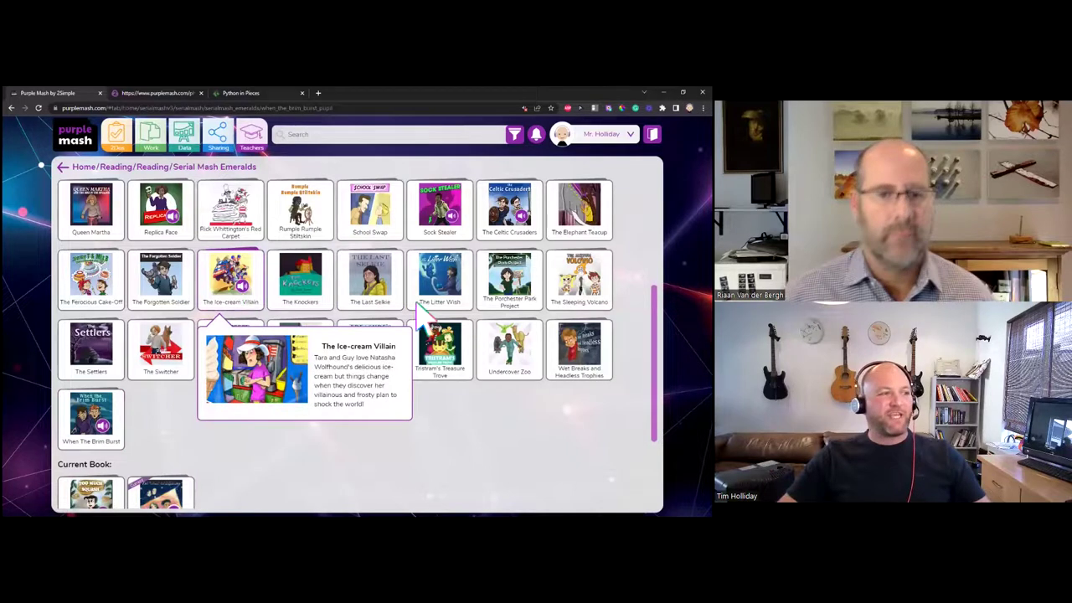